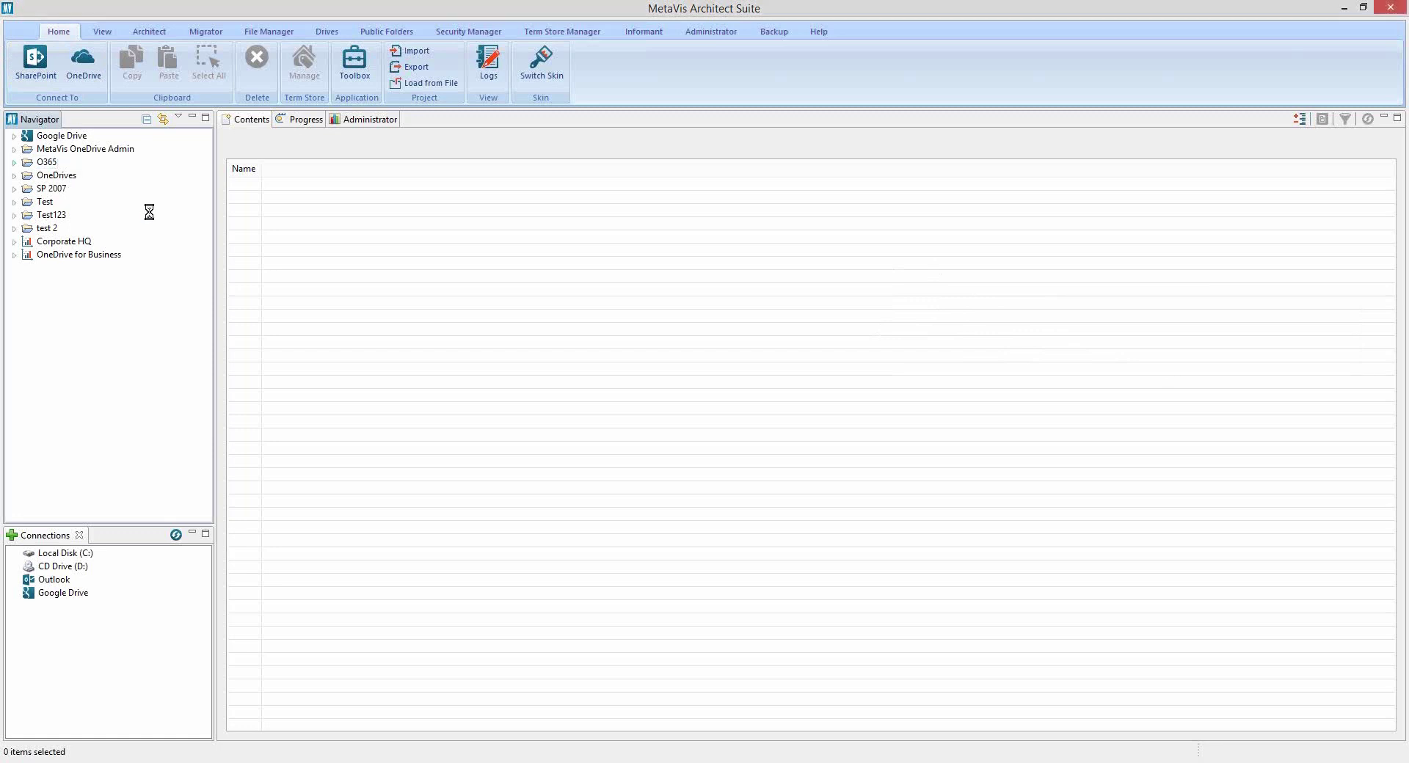
# Step: Select the SharePoint site in the O365 folder and start a backup of it to local storage
pyautogui.doubleClick(88, 163)
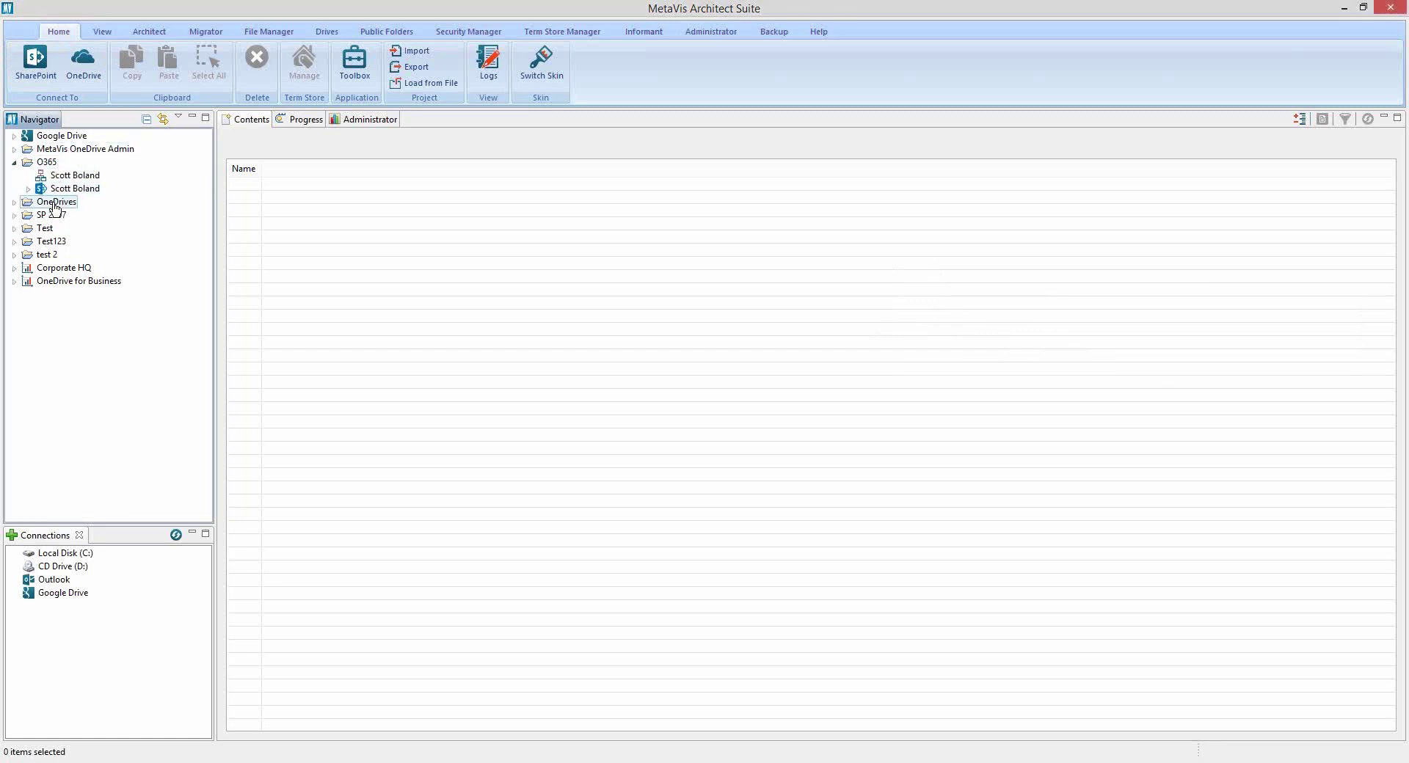
pyautogui.click(63, 188)
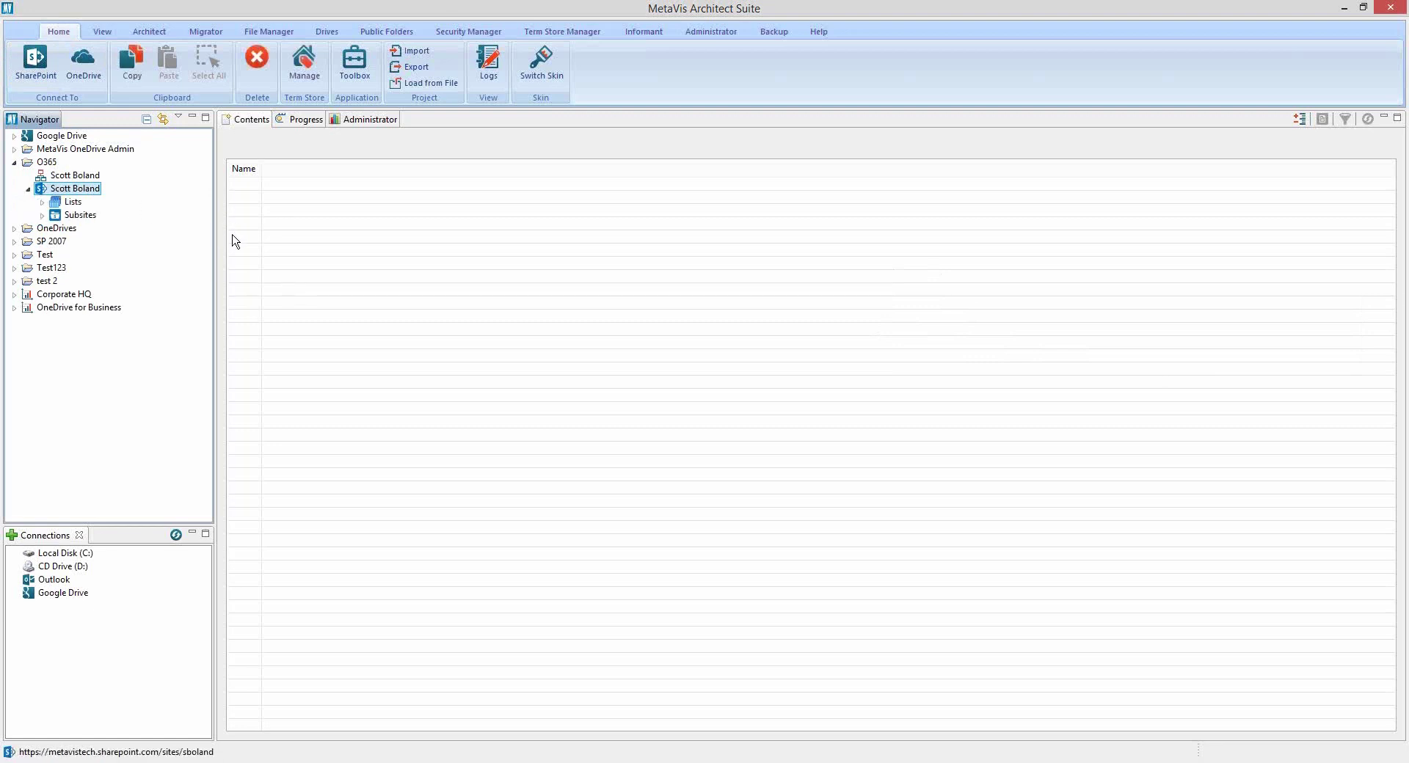
pyautogui.rightClick(62, 190)
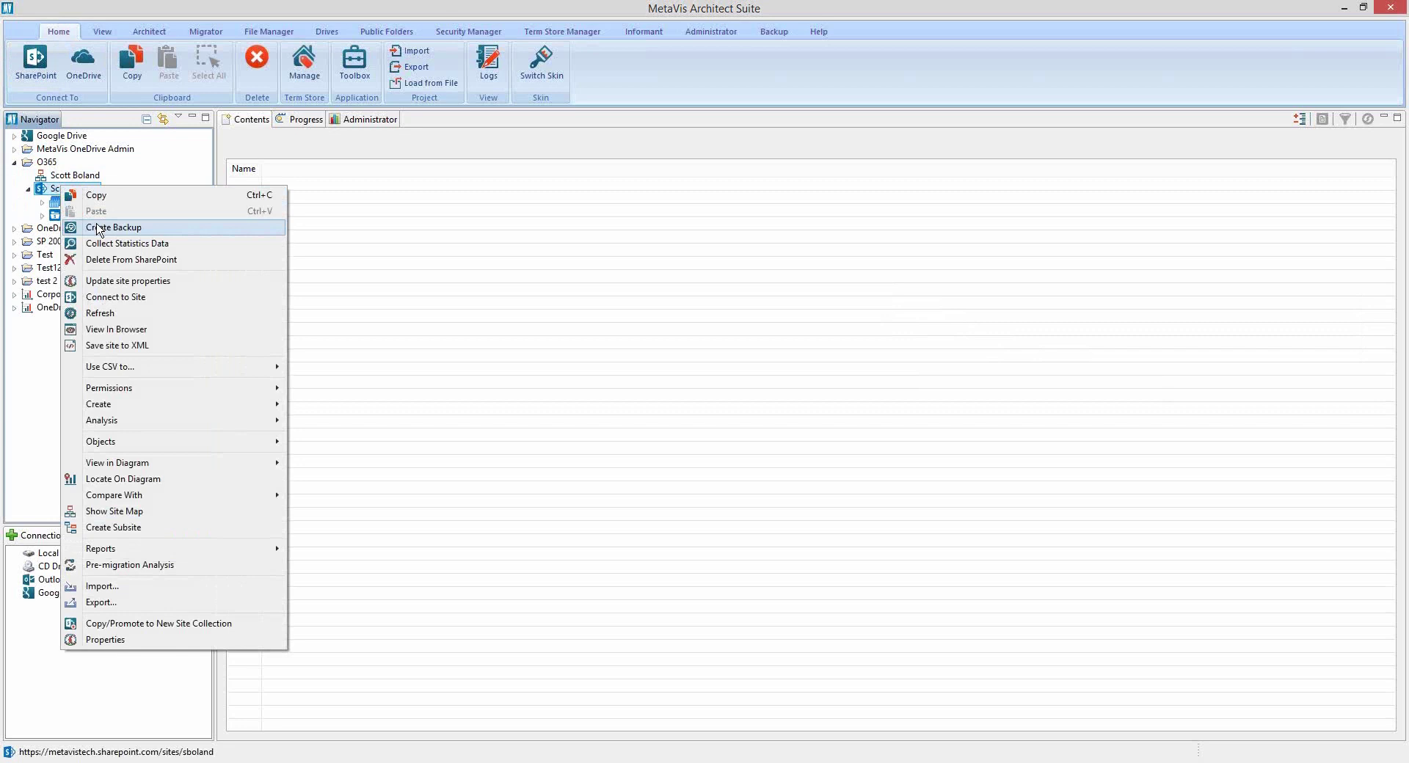
pyautogui.click(776, 33)
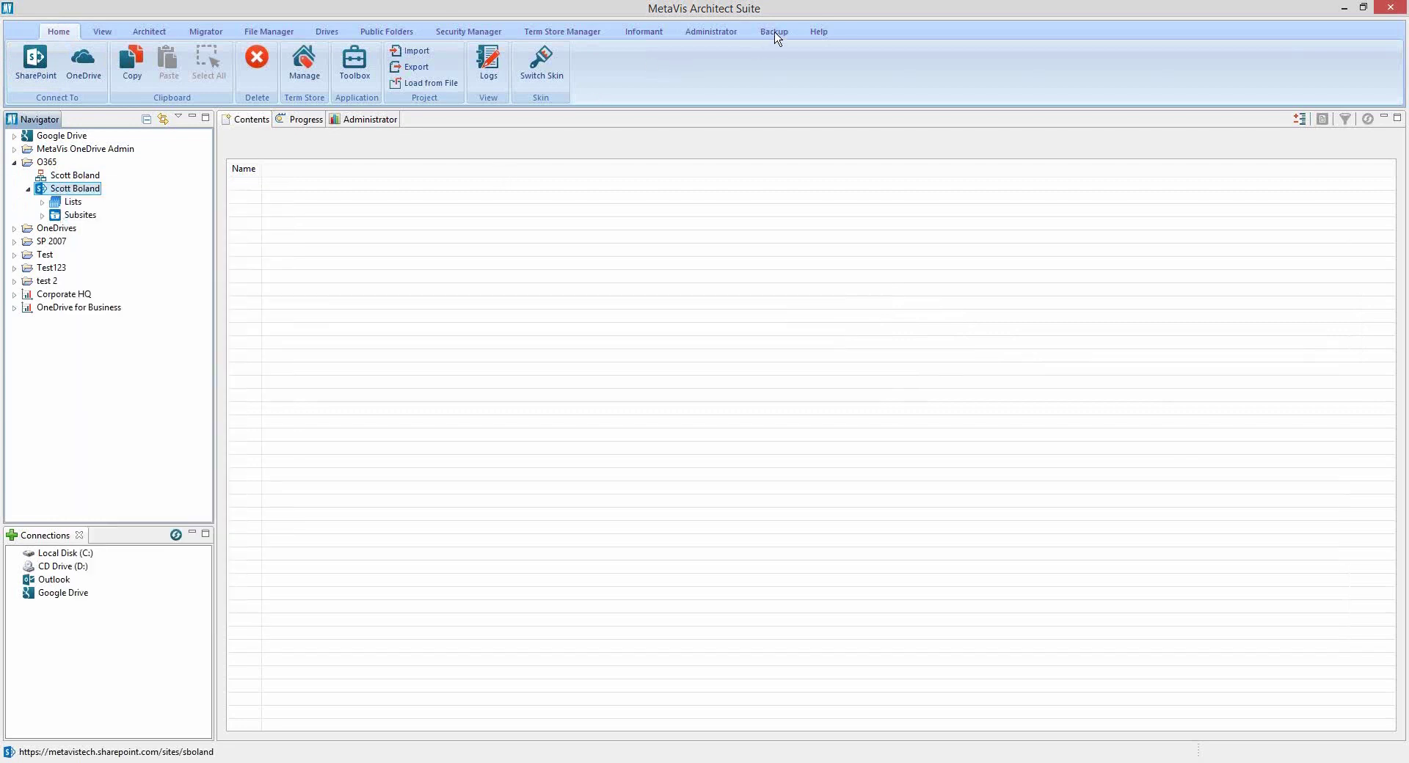
pyautogui.click(775, 33)
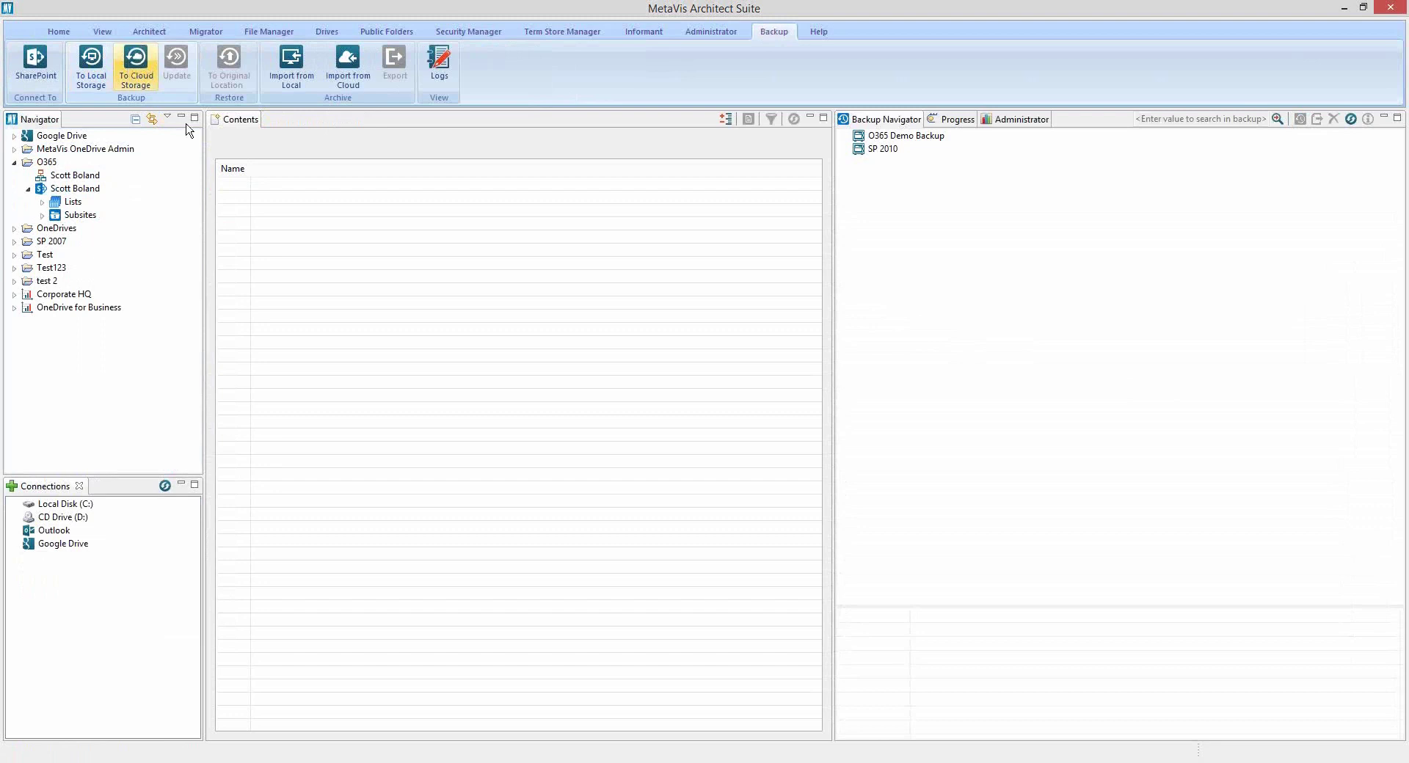
pyautogui.click(84, 188)
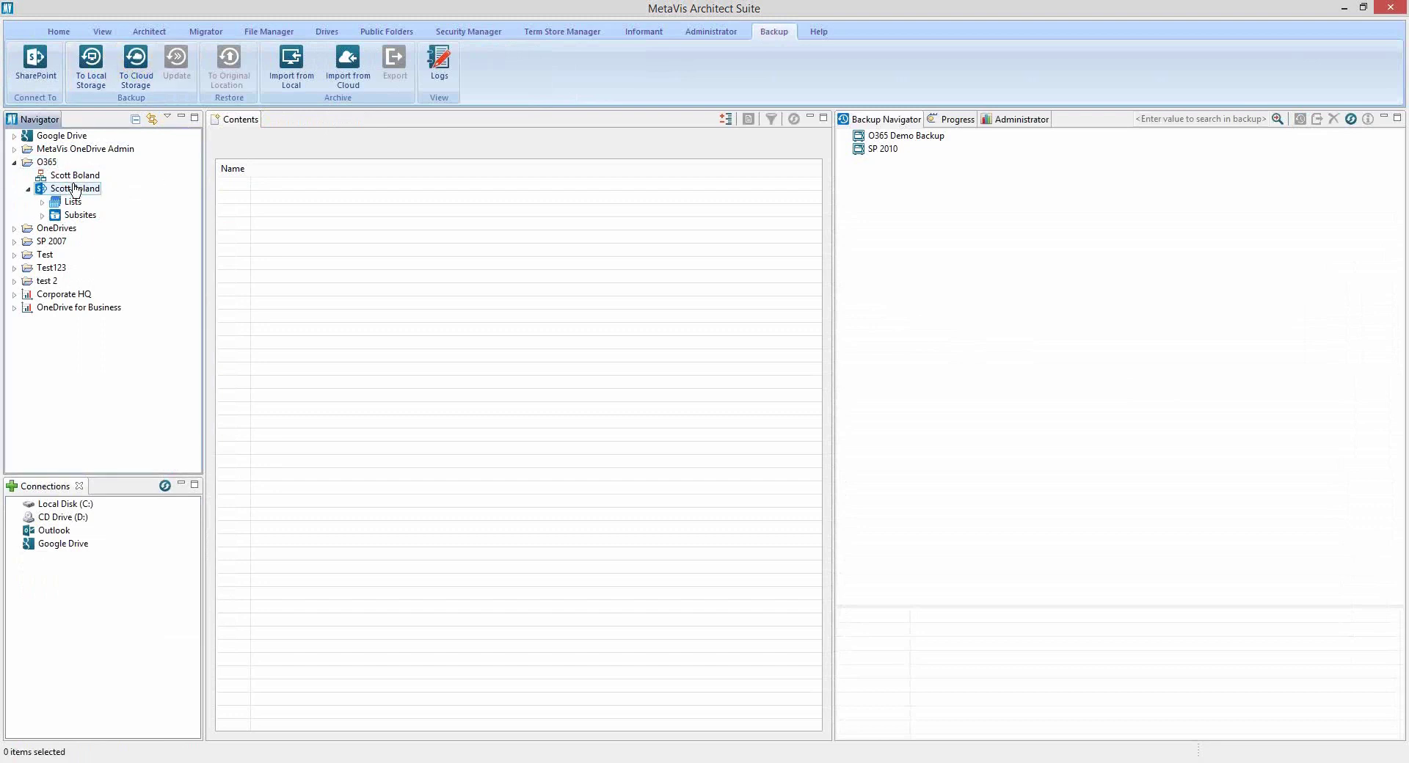
pyautogui.click(95, 60)
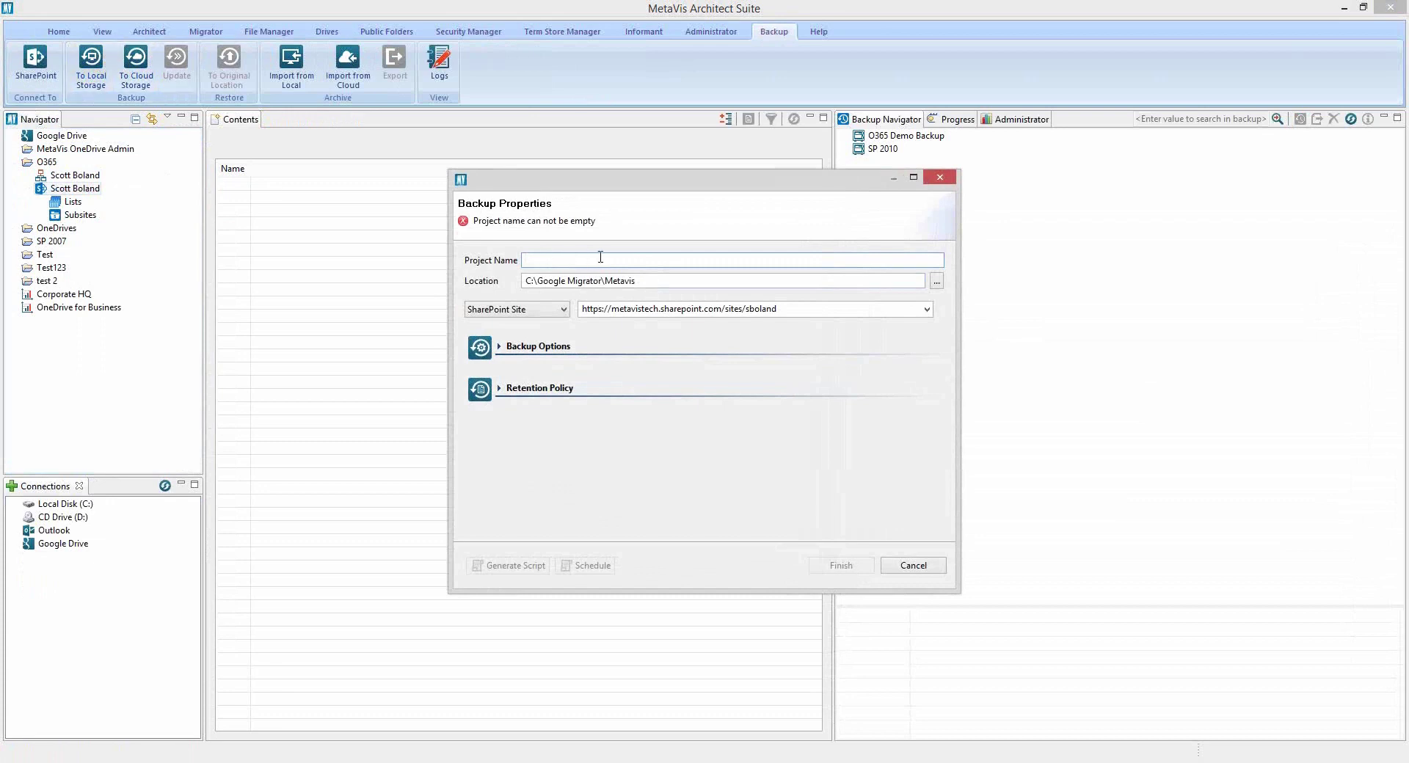
# Step: Name the backup project Test O365 and set its location to C:\Backup, keeping SharePoint Site as the source type
pyautogui.write('Test O')
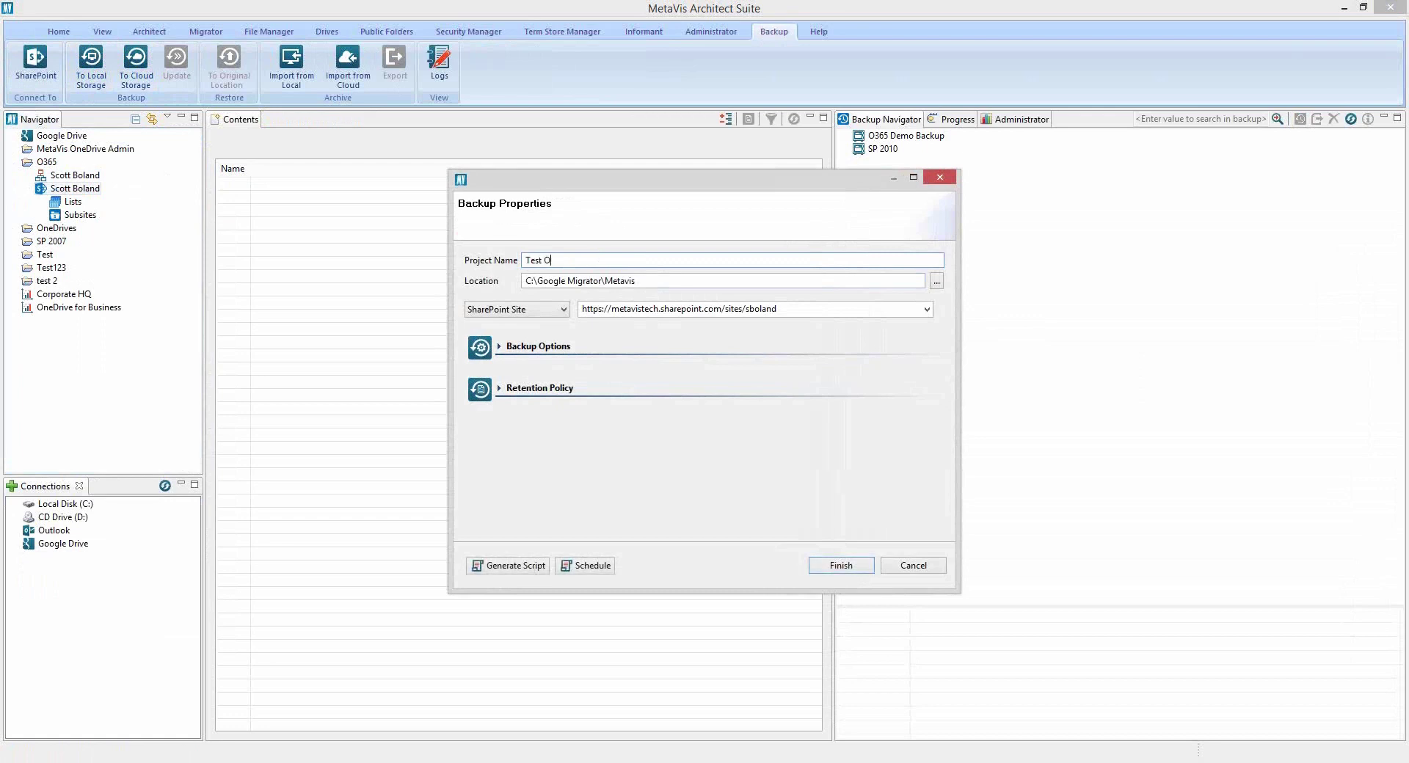
pyautogui.write('365')
pyautogui.moveTo(637, 280); pyautogui.dragTo(595, 270)
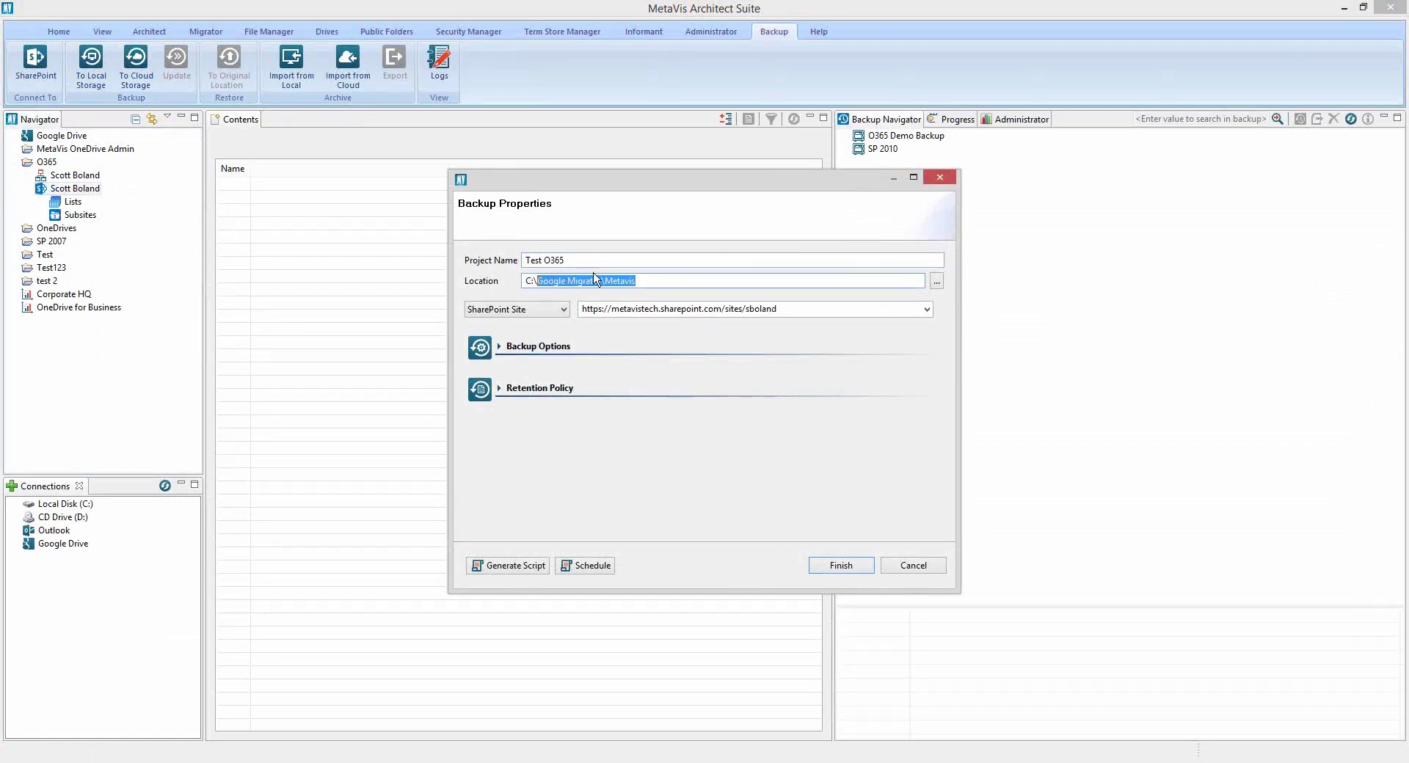
pyautogui.write('Backup')
pyautogui.doubleClick(772, 312)
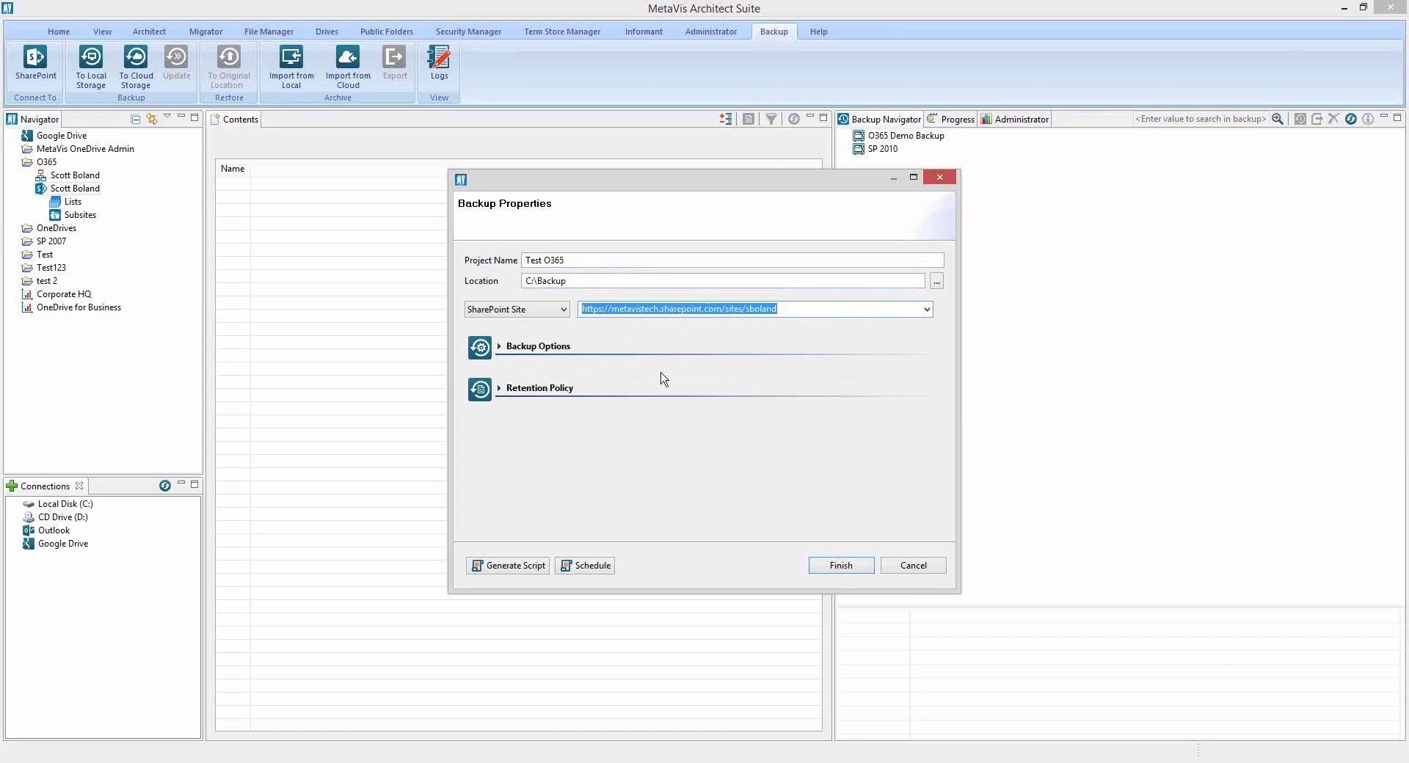
pyautogui.click(562, 309)
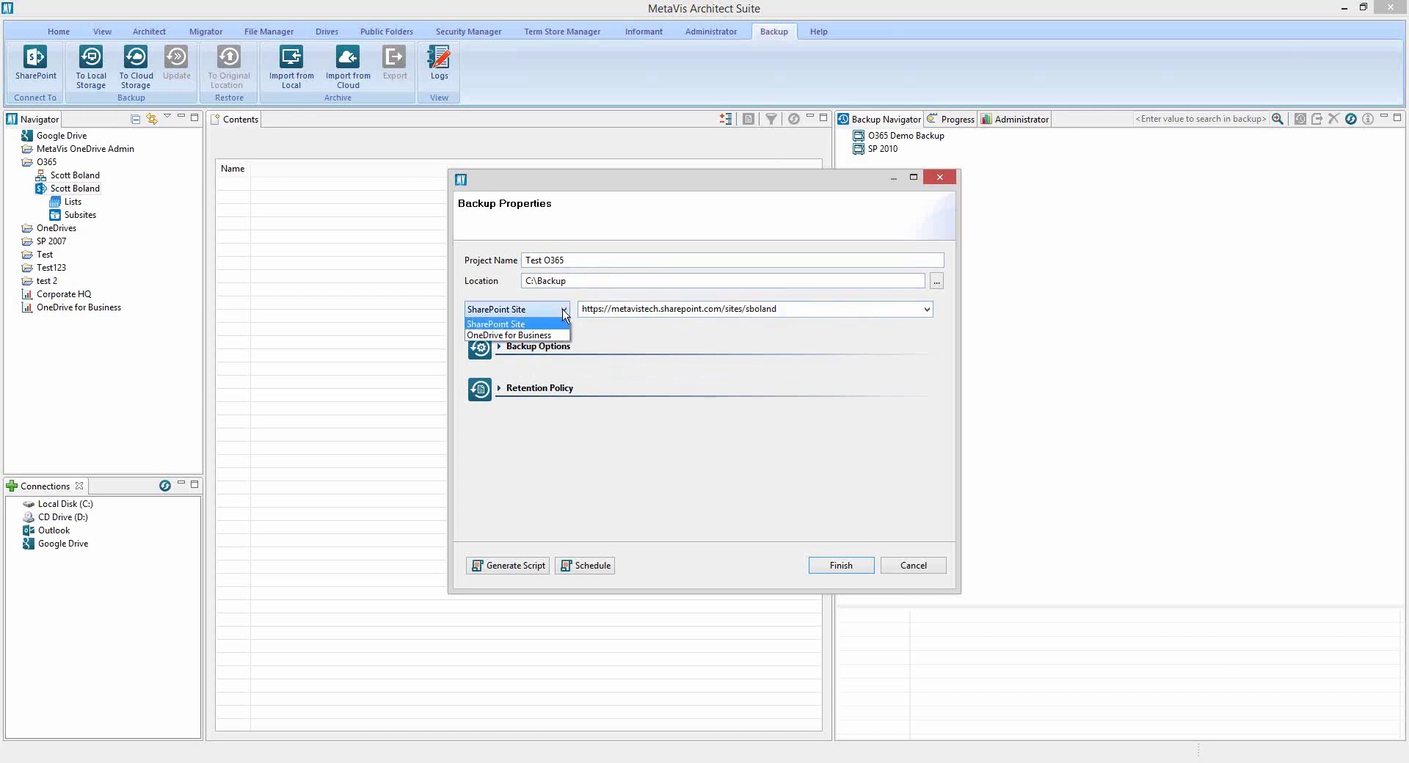
pyautogui.click(709, 325)
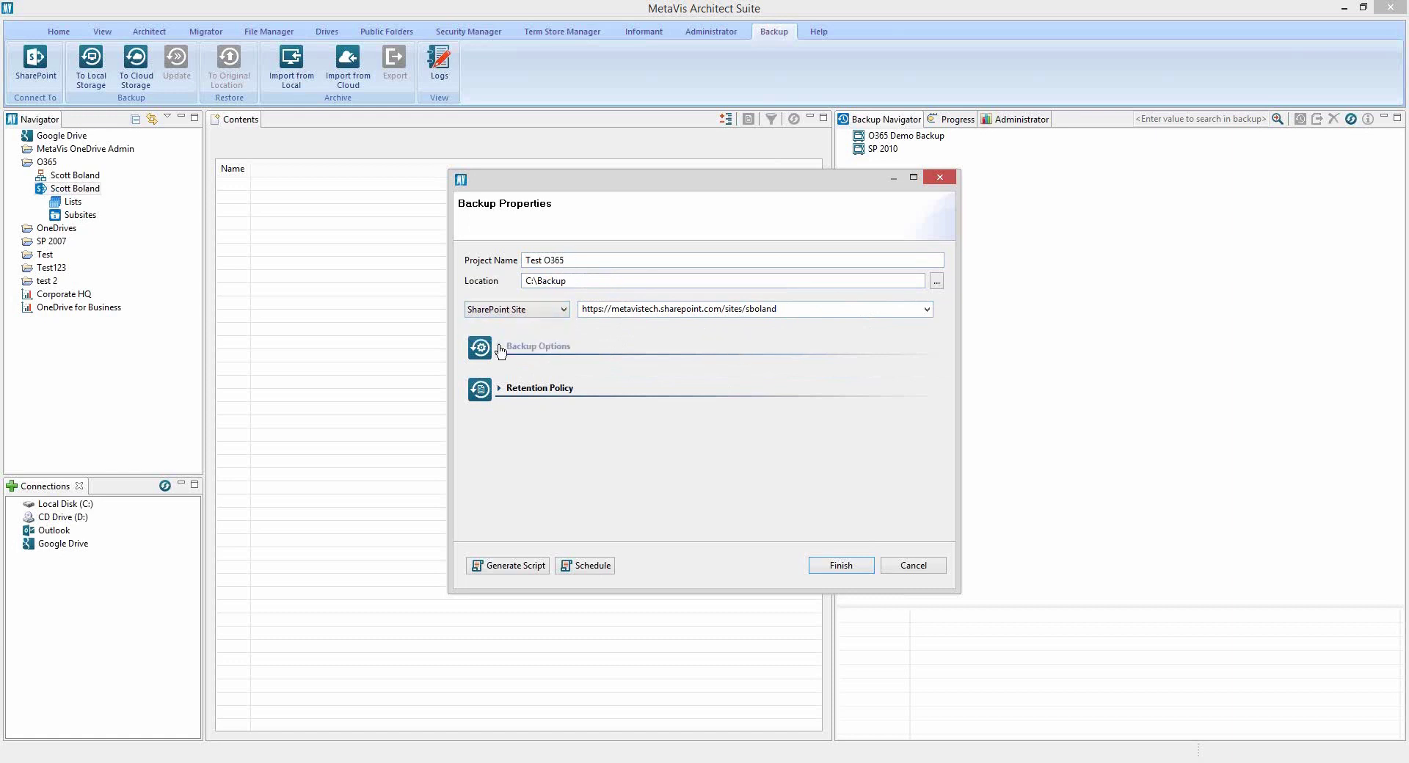
# Step: Include sub-sites, permissions, list views and versions in the backup options, limiting versions to the 10 most recent
pyautogui.click(501, 347)
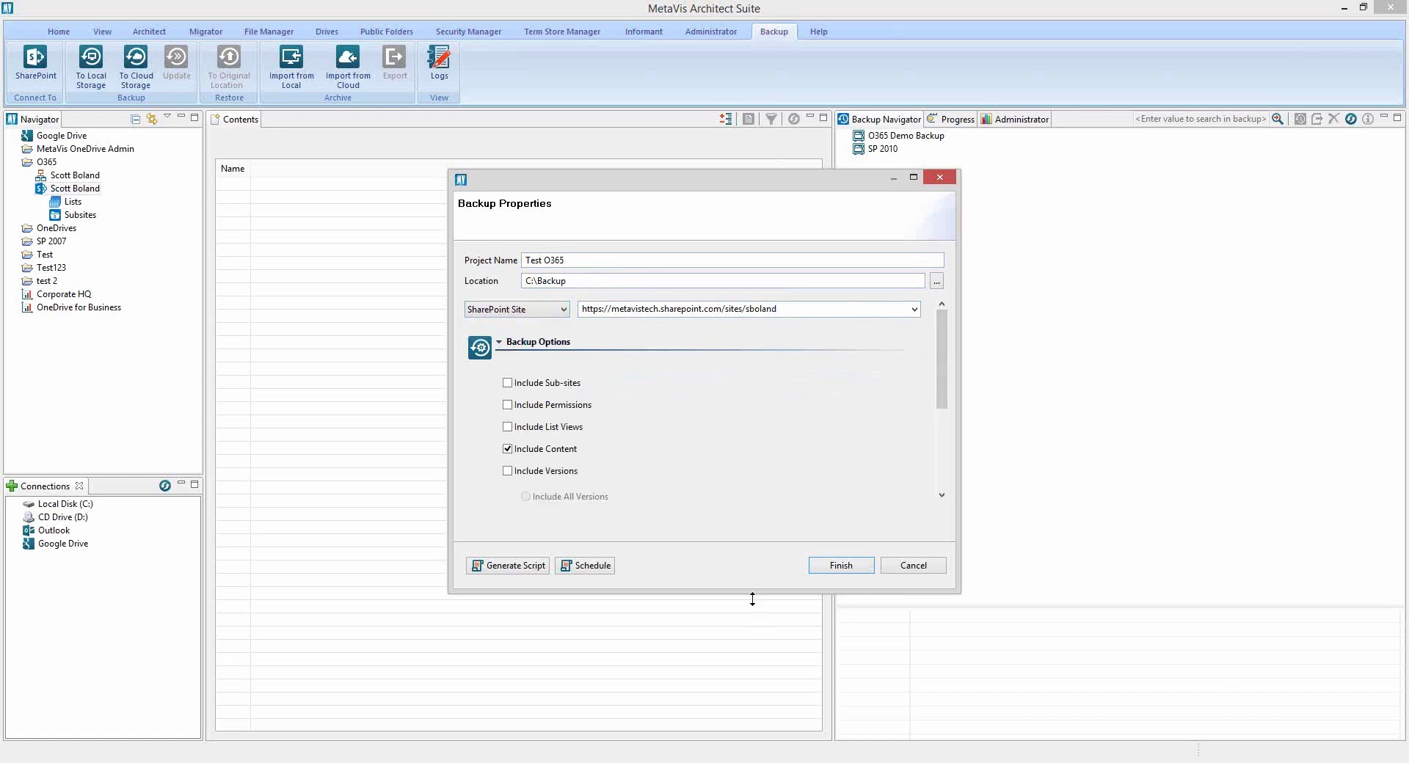
pyautogui.moveTo(752, 593); pyautogui.dragTo(737, 739)
pyautogui.scroll(-1, 946, 404)
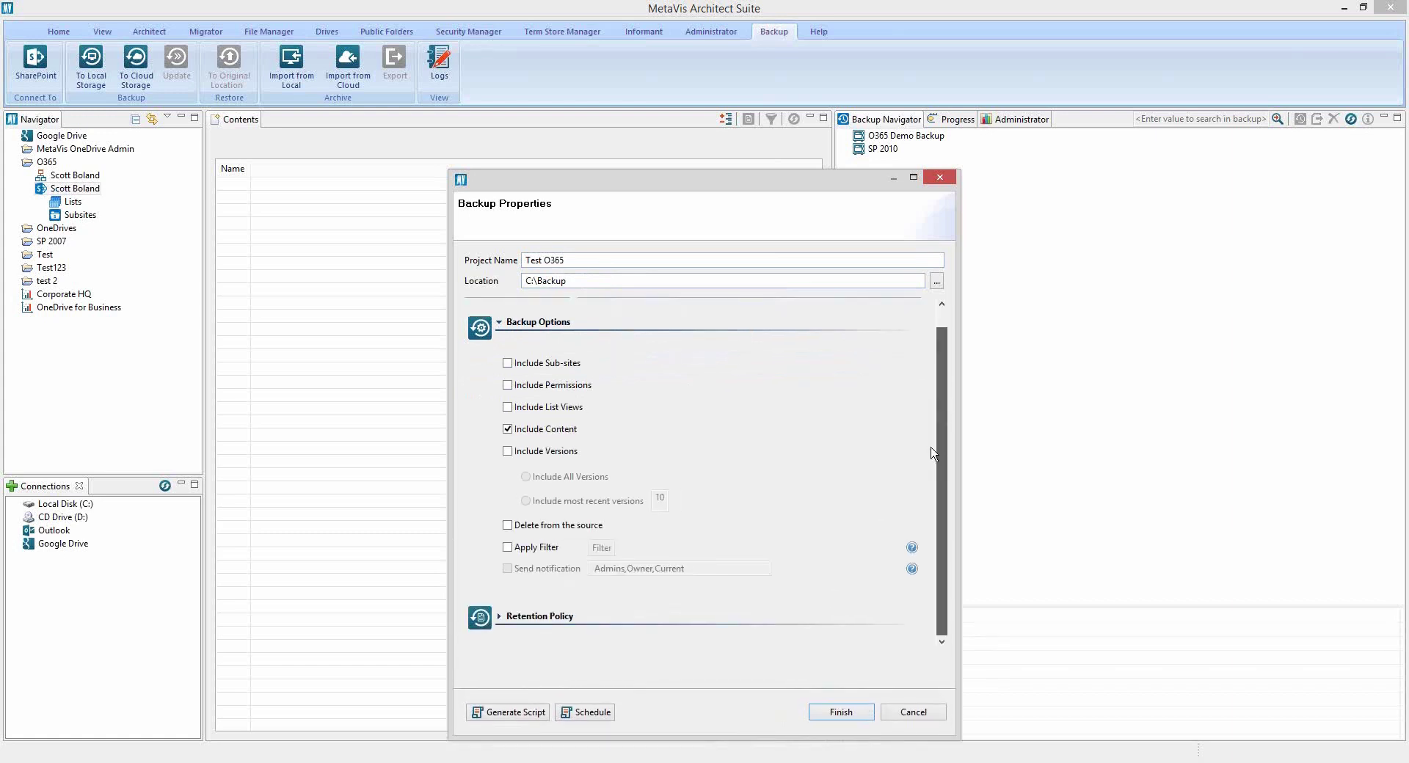
pyautogui.click(507, 386)
pyautogui.click(507, 408)
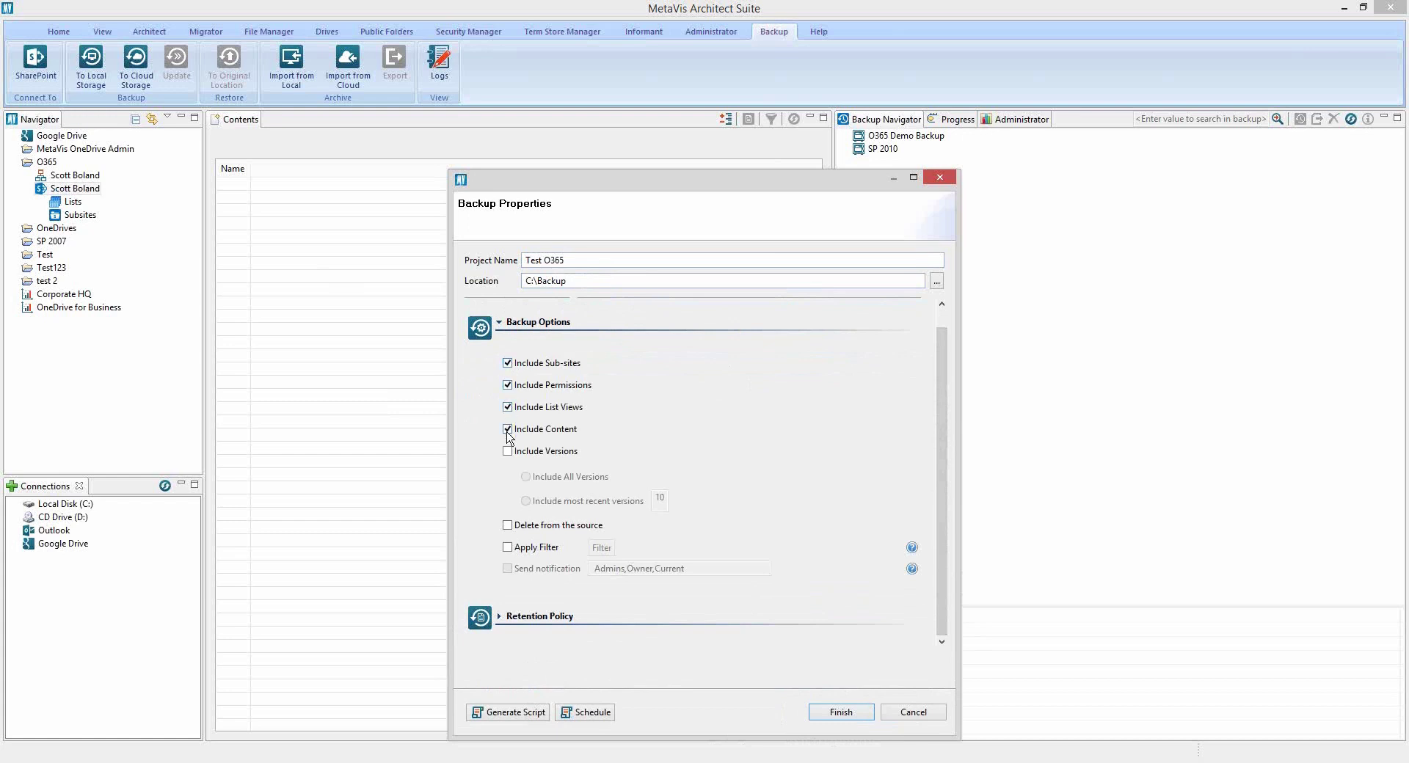
pyautogui.click(508, 451)
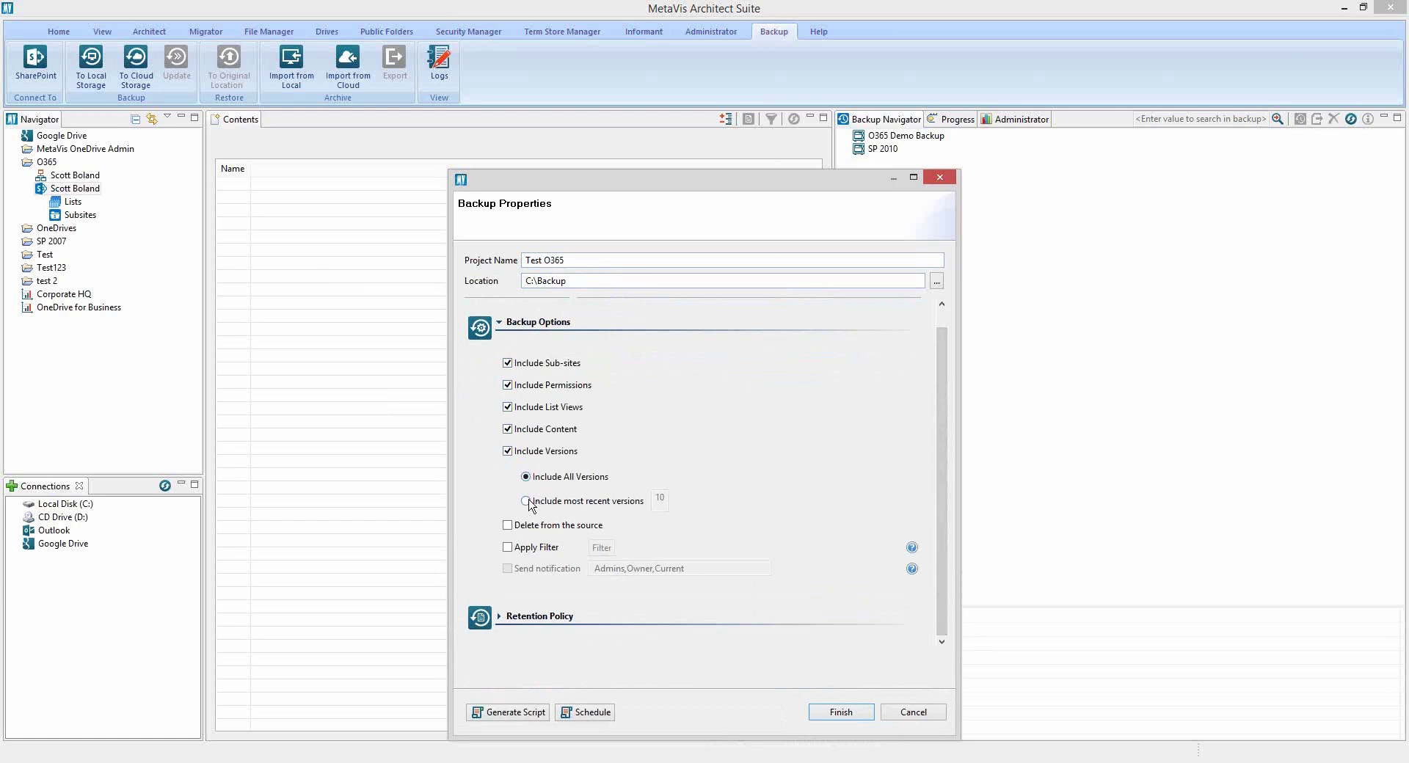
pyautogui.click(526, 502)
pyautogui.doubleClick(656, 497)
# Step: Read the help on how to define email notification recipients, enlarging its window, and close it
pyautogui.click(911, 569)
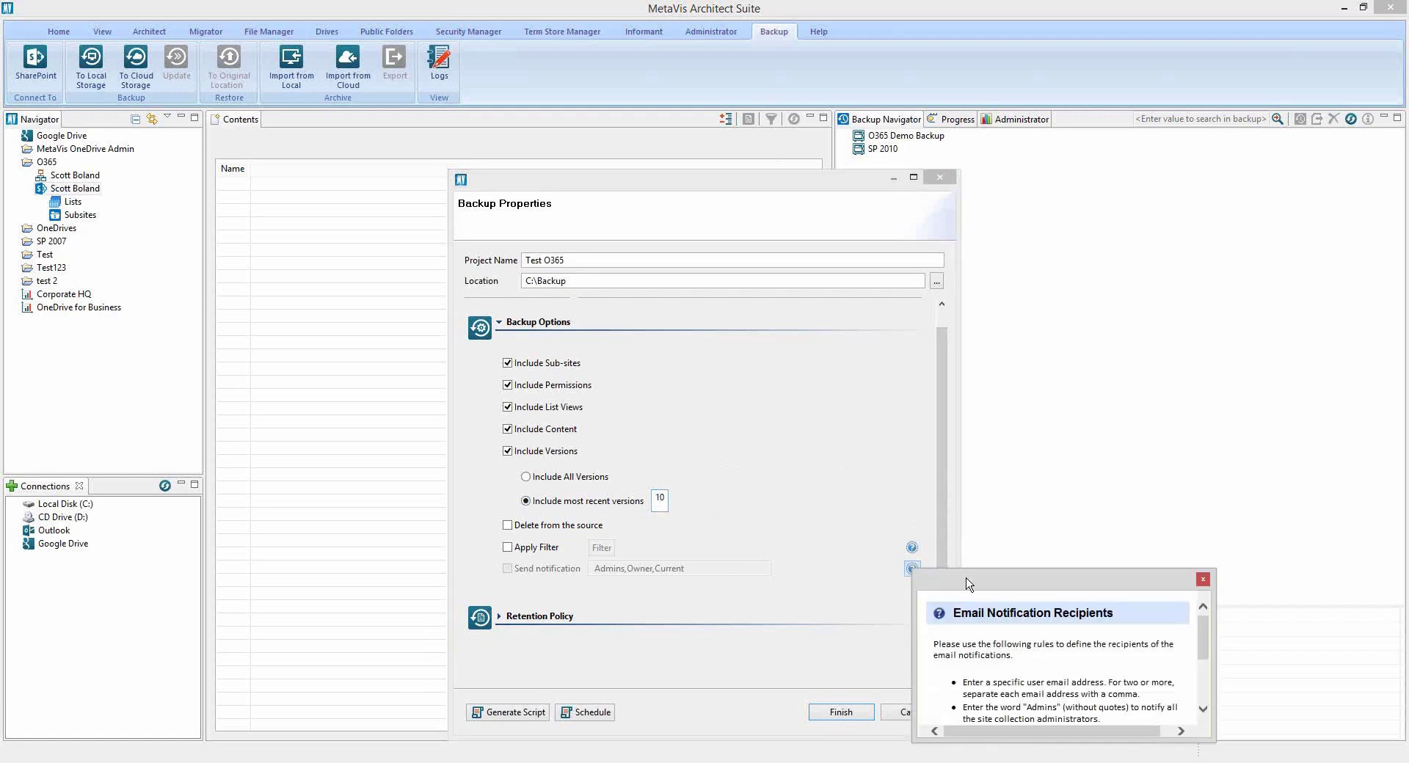
pyautogui.moveTo(966, 583); pyautogui.dragTo(836, 406)
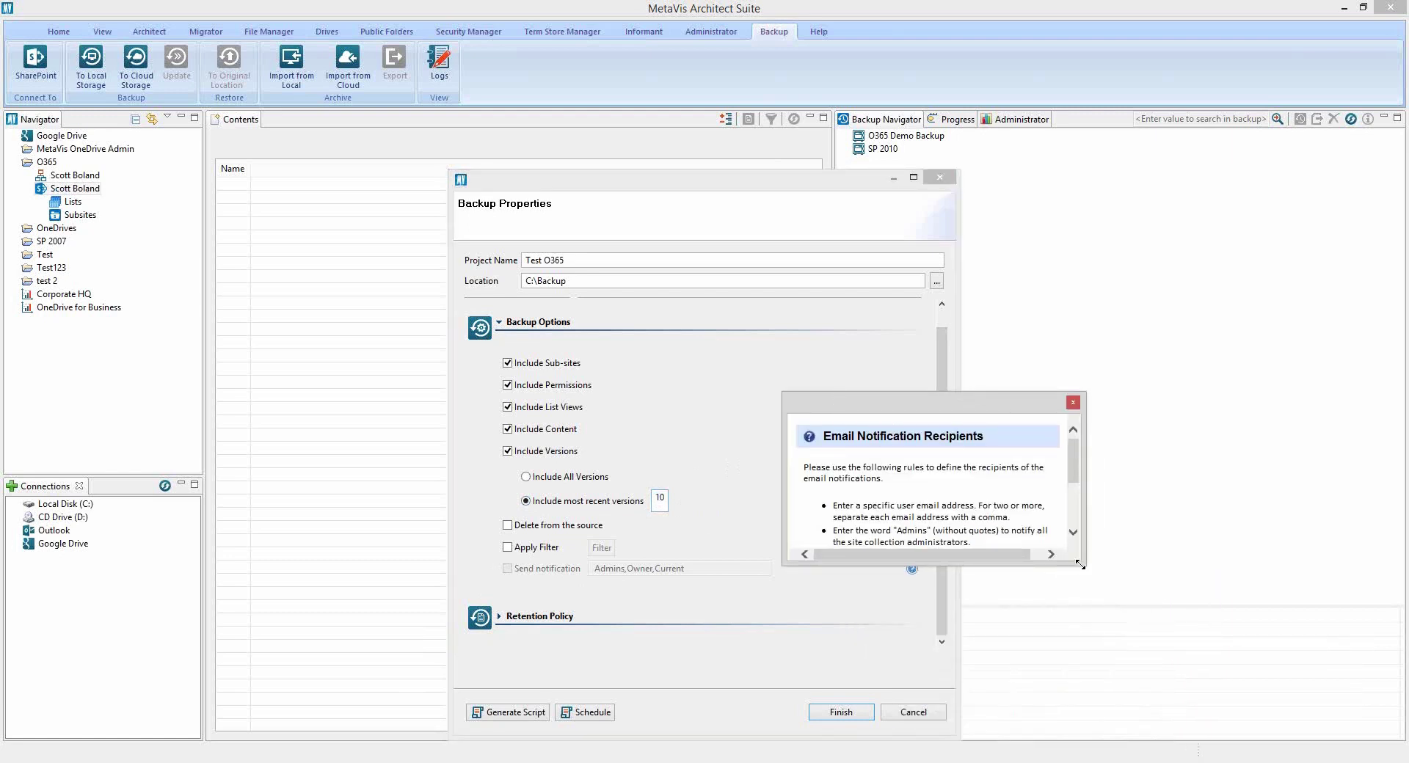
pyautogui.moveTo(1080, 565); pyautogui.dragTo(1135, 624)
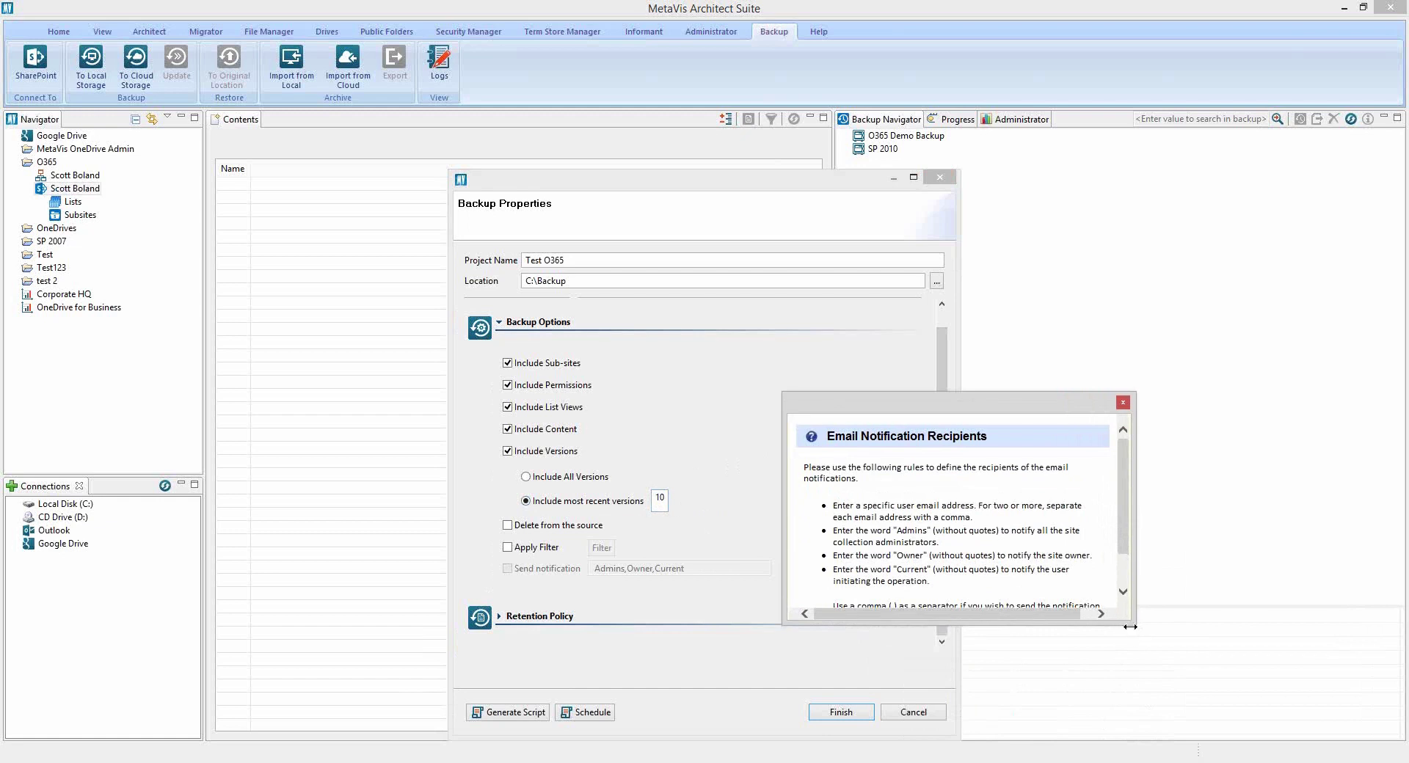
pyautogui.click(1124, 403)
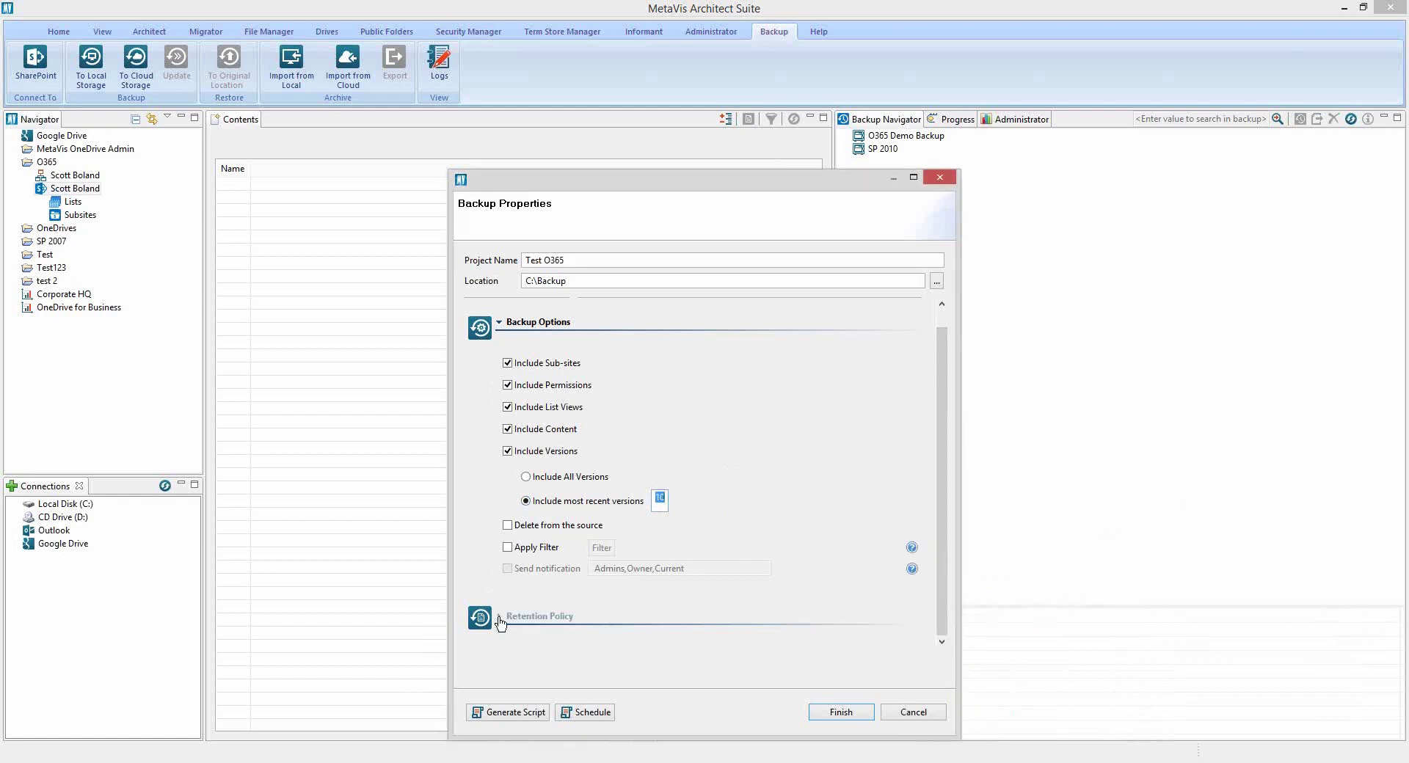
# Step: Enable the retention policy to keep full backups for 60 days and incremental backups for 14 days
pyautogui.click(499, 618)
pyautogui.scroll(-1, 942, 507)
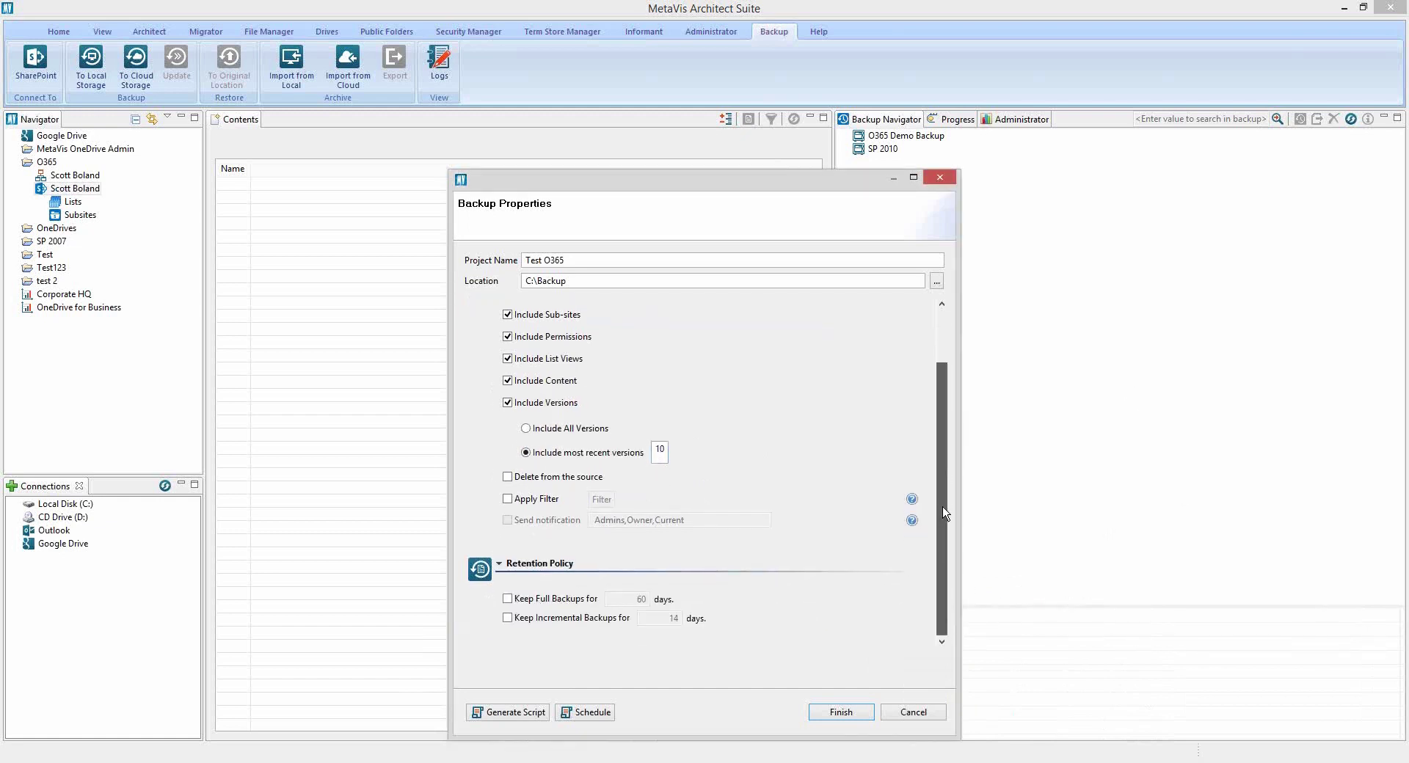
pyautogui.click(507, 600)
pyautogui.click(507, 618)
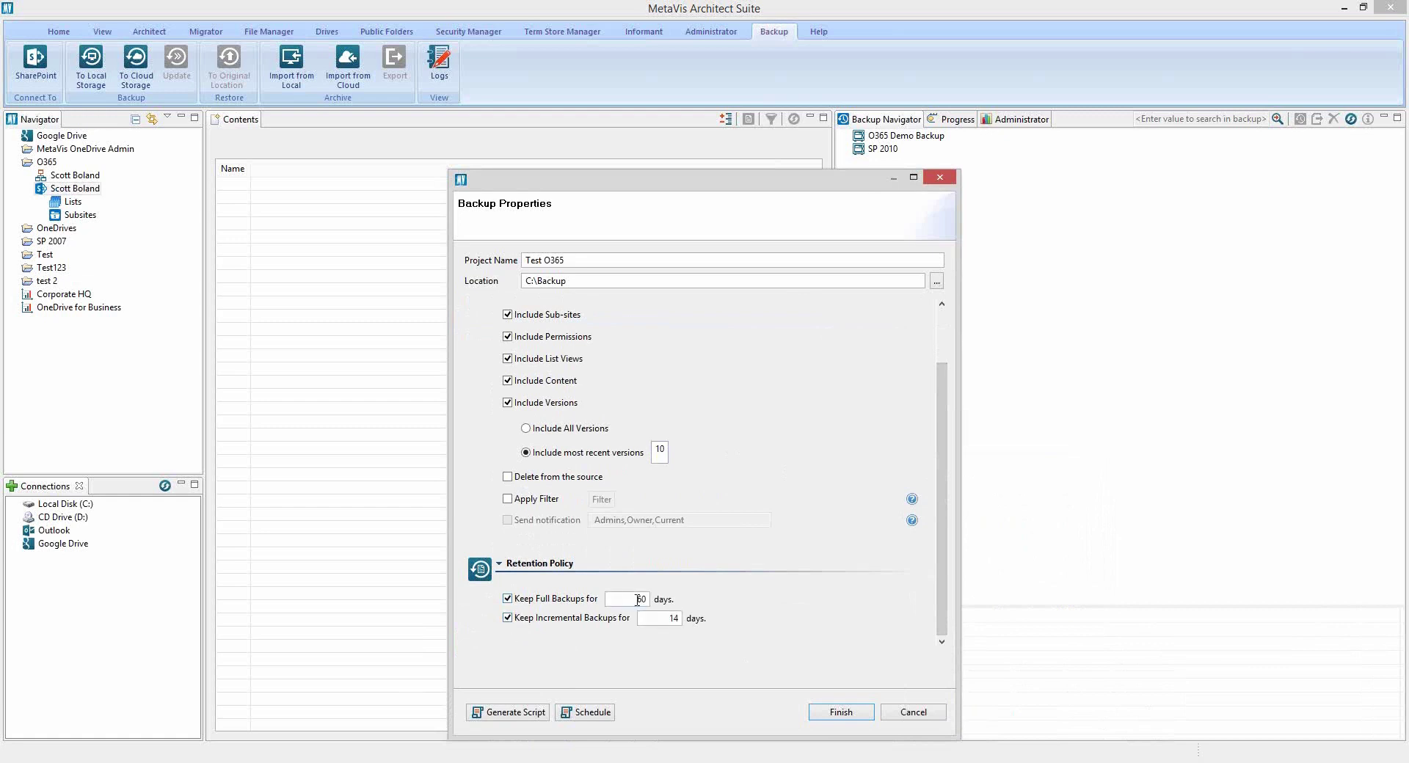
pyautogui.moveTo(640, 600); pyautogui.dragTo(660, 604)
pyautogui.click(676, 619)
pyautogui.doubleClick(675, 619)
# Step: Schedule the Test O365 backup as a weekly task recurring every 3 weeks on Friday and continue the wizard
pyautogui.click(589, 713)
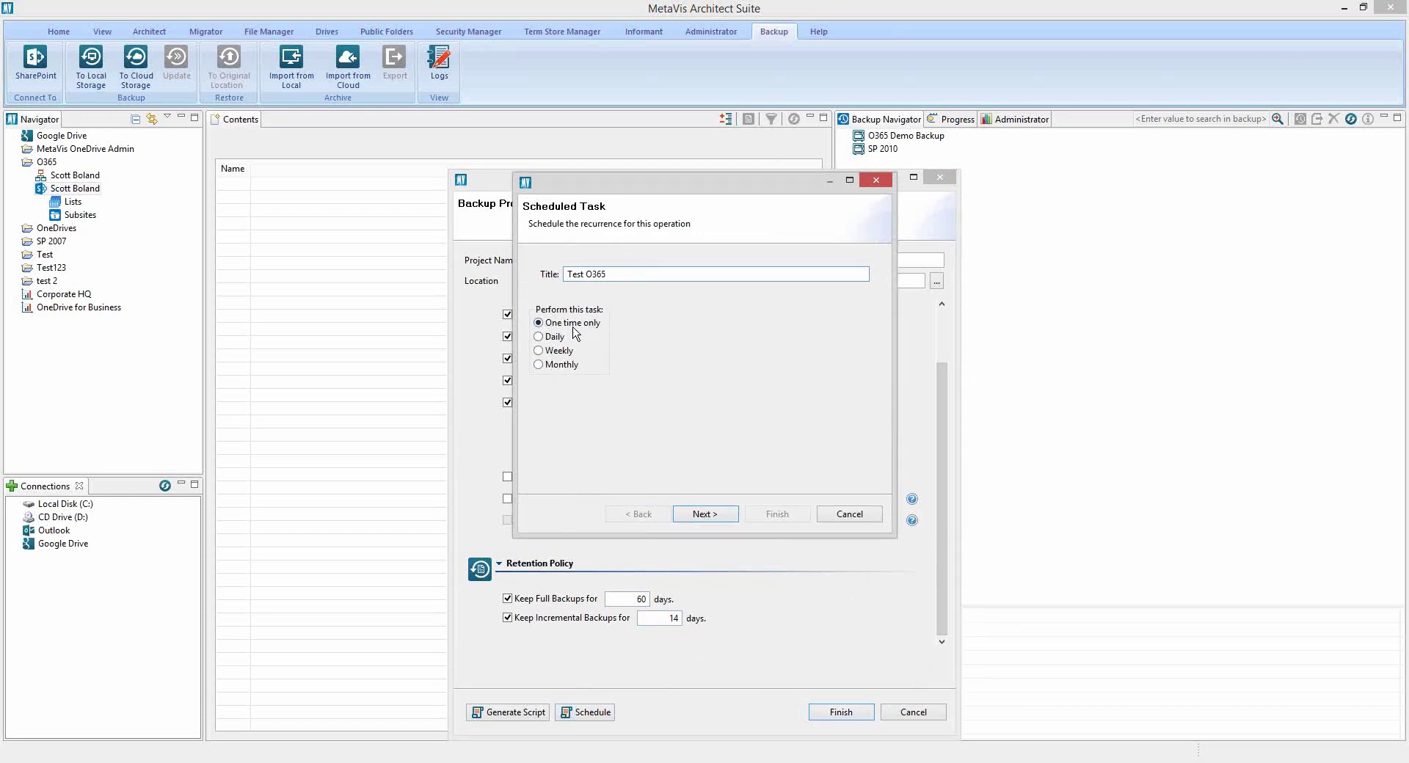
pyautogui.click(539, 352)
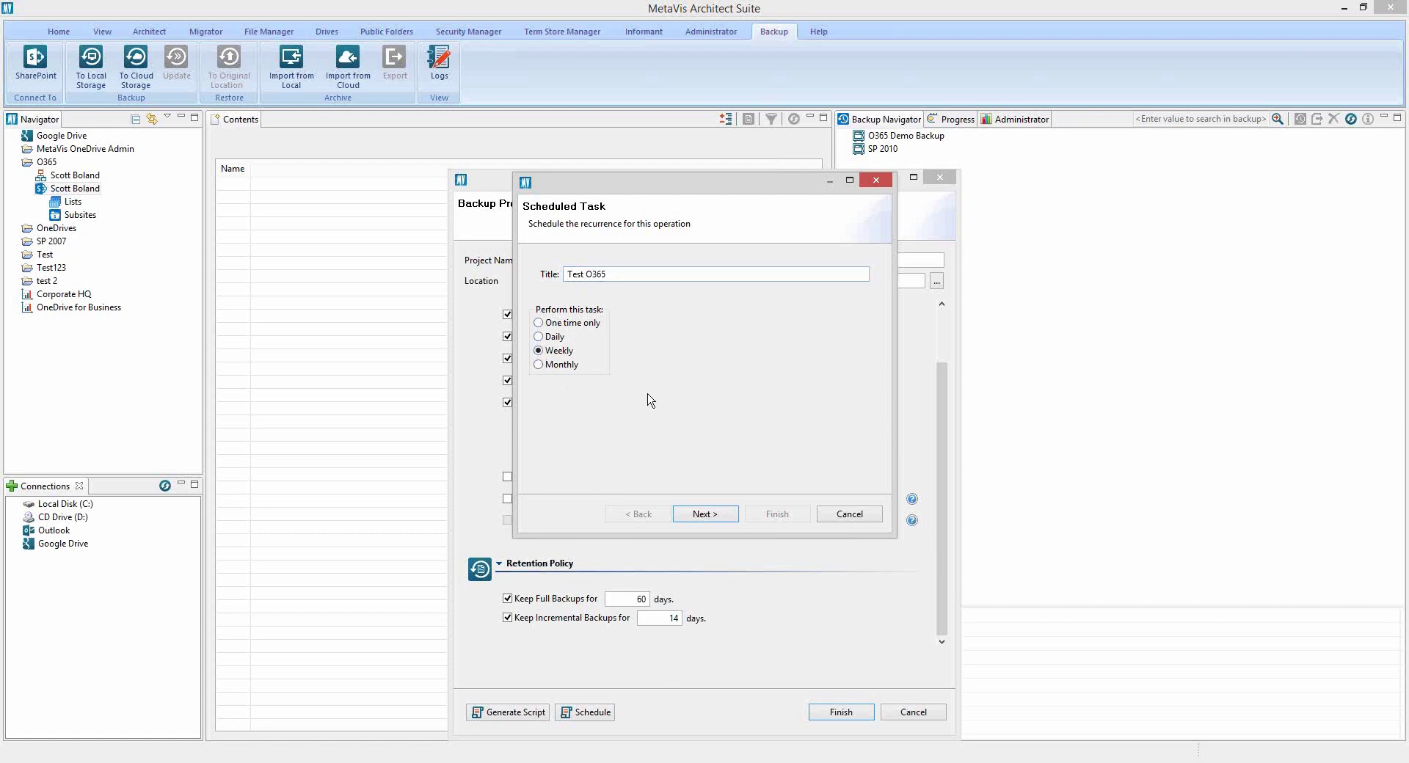
pyautogui.click(703, 514)
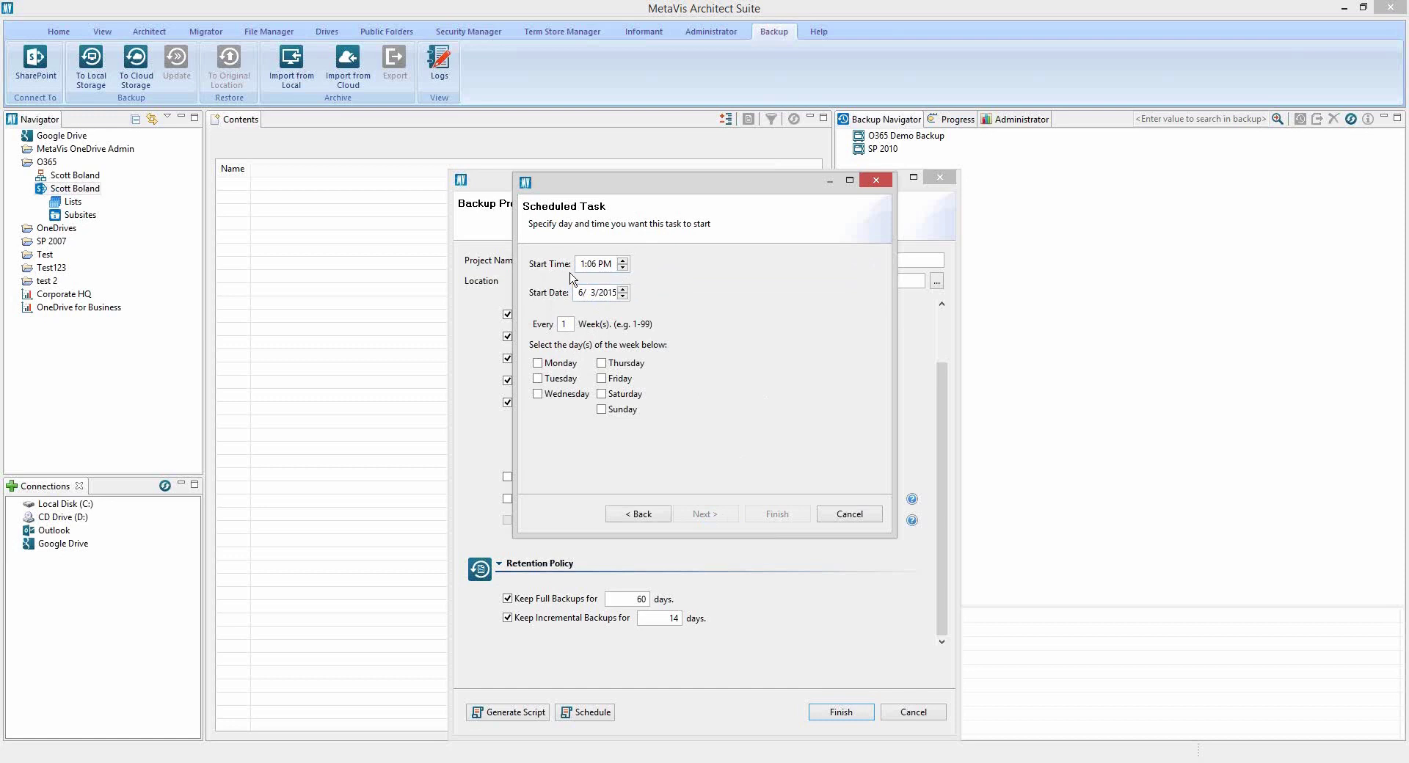
pyautogui.doubleClick(570, 323)
pyautogui.write('2')
pyautogui.press('BackSpace')
pyautogui.write('3')
pyautogui.click(602, 378)
pyautogui.click(709, 515)
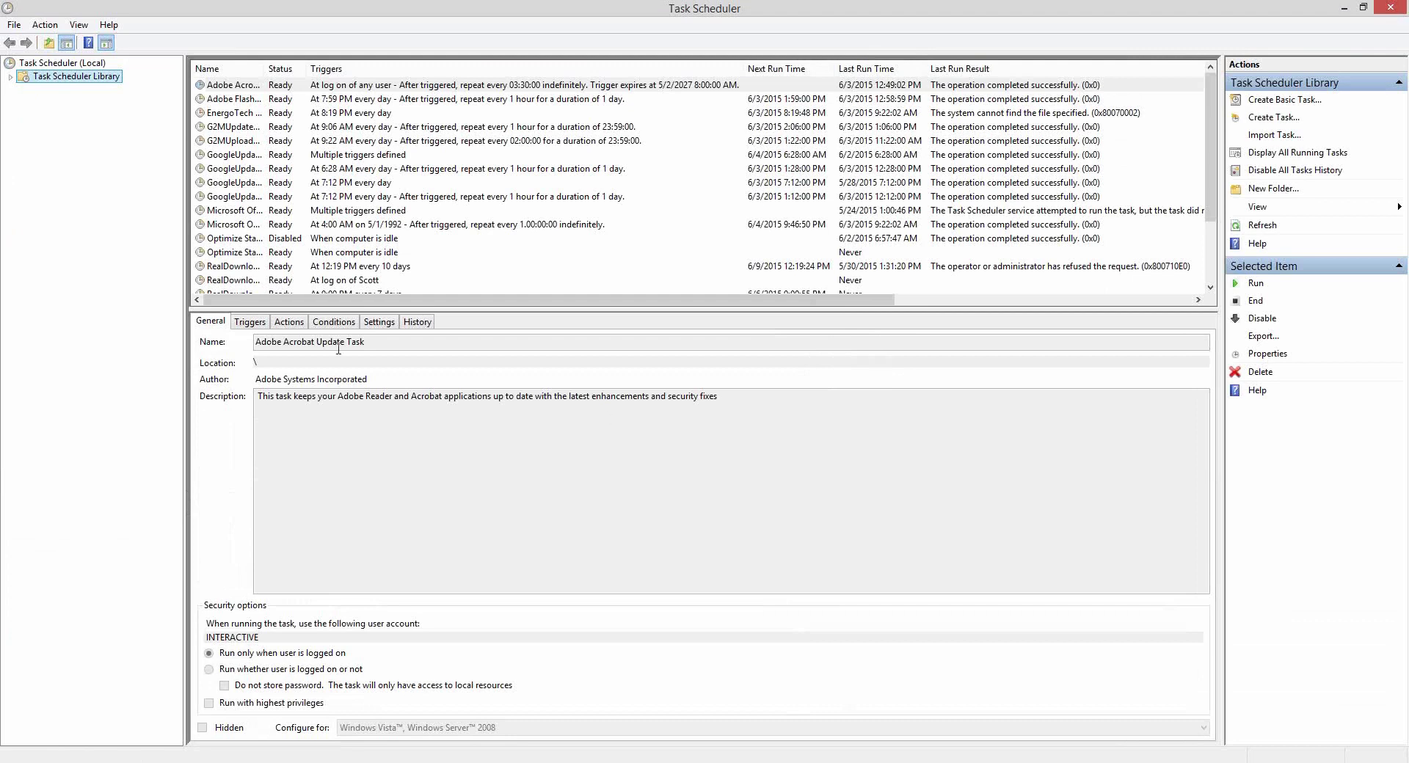
# Step: In Task Scheduler, show the tasks in the library's Metavis Tasks folder and widen the Name column to fit the full task names
pyautogui.doubleClick(12, 66)
pyautogui.doubleClick(11, 70)
pyautogui.click(10, 77)
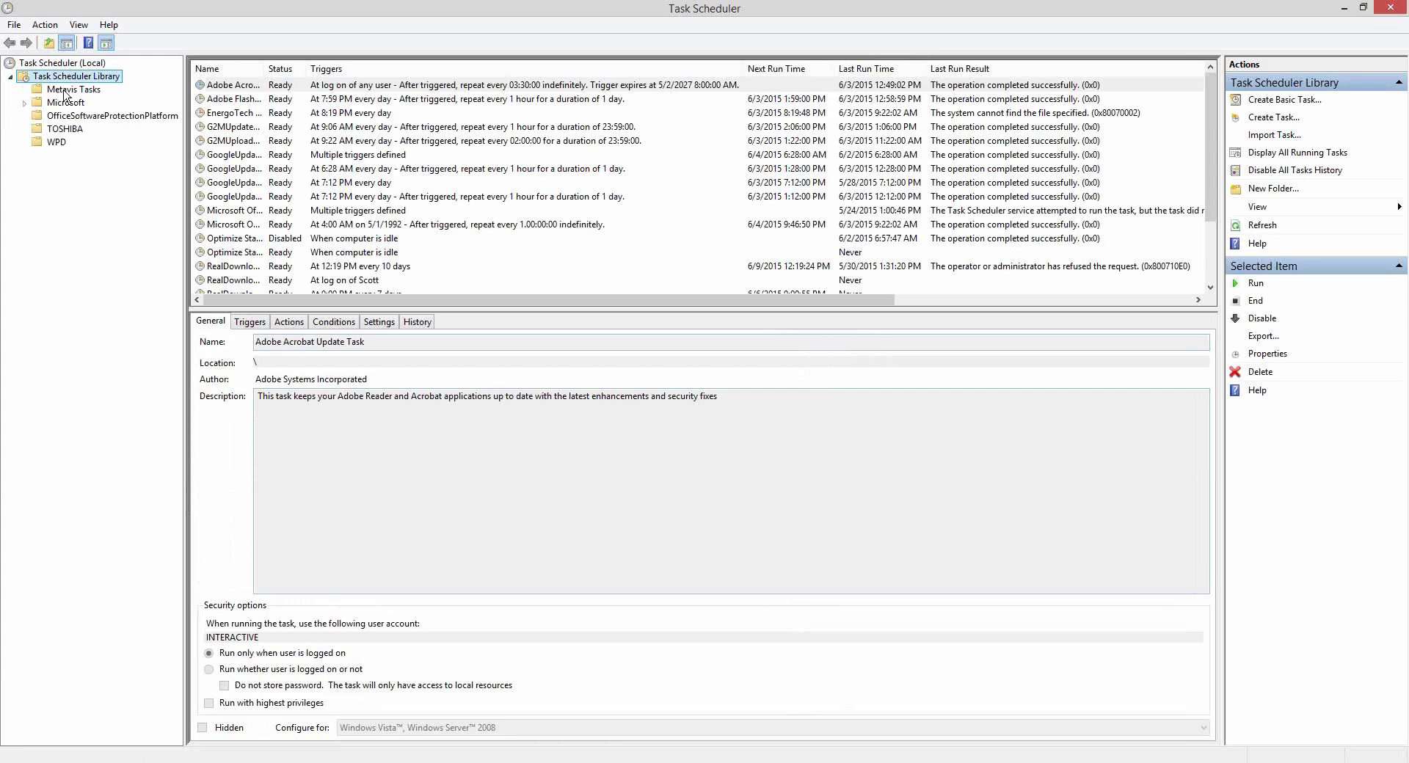
pyautogui.click(67, 91)
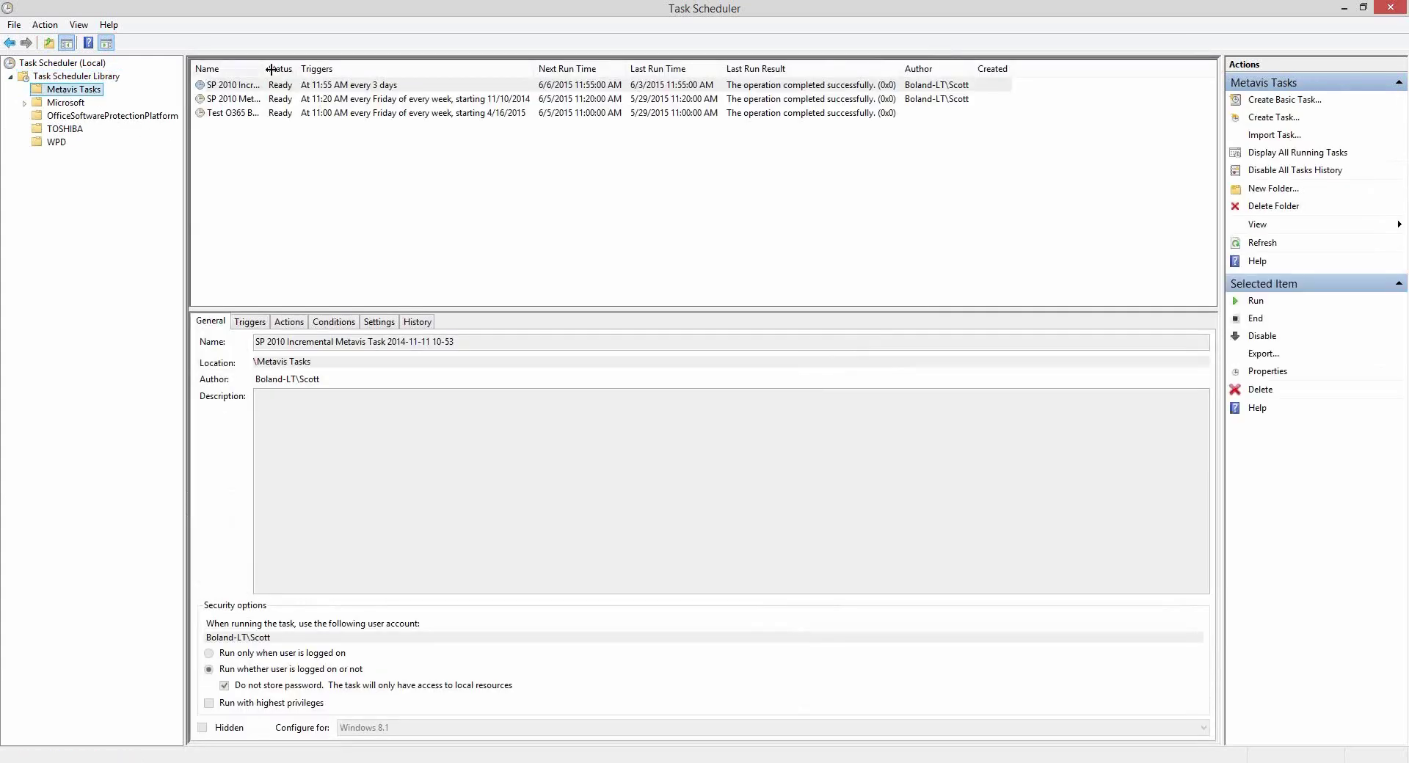
pyautogui.moveTo(267, 68); pyautogui.dragTo(436, 68)
# Step: Open the properties of the SP 2010 Incremental Metavis task and review its triggers
pyautogui.click(435, 84)
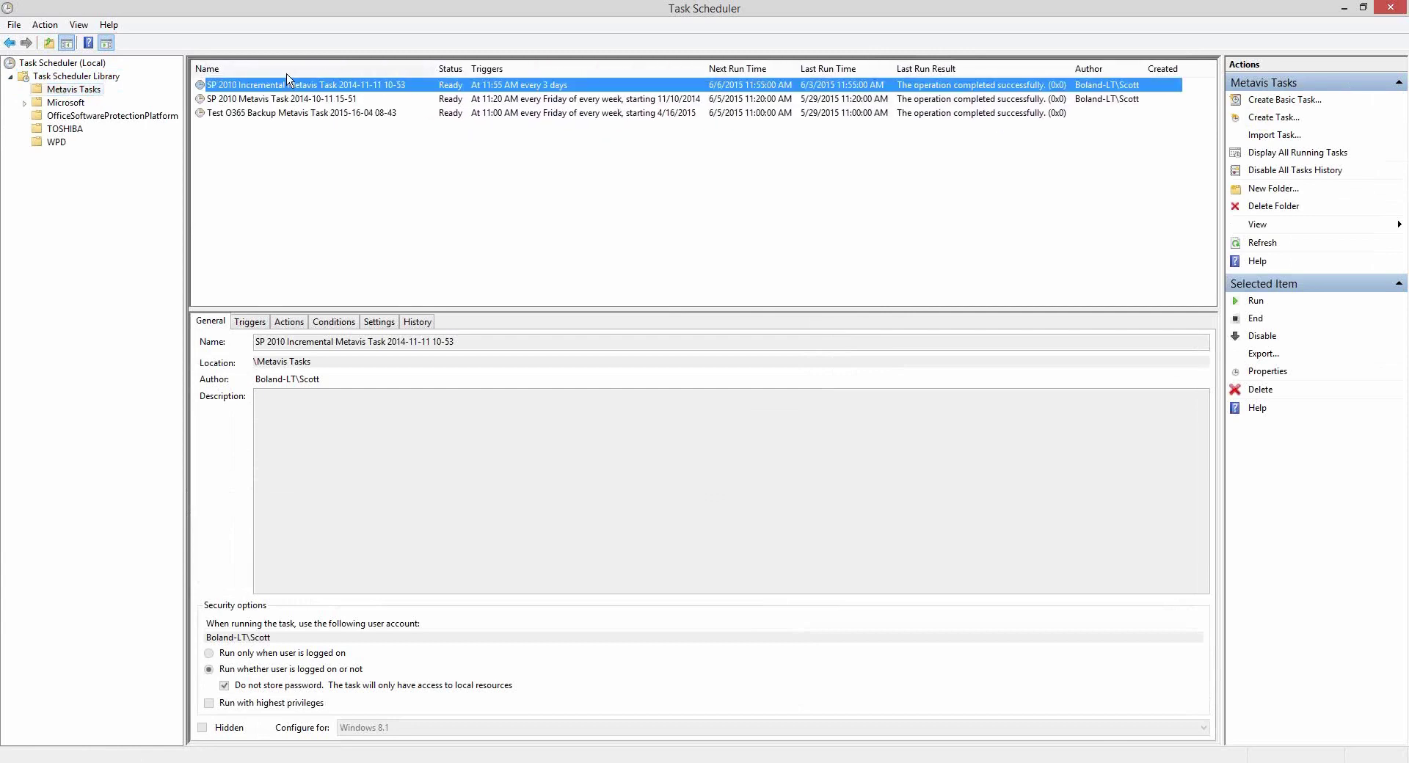
pyautogui.rightClick(268, 86)
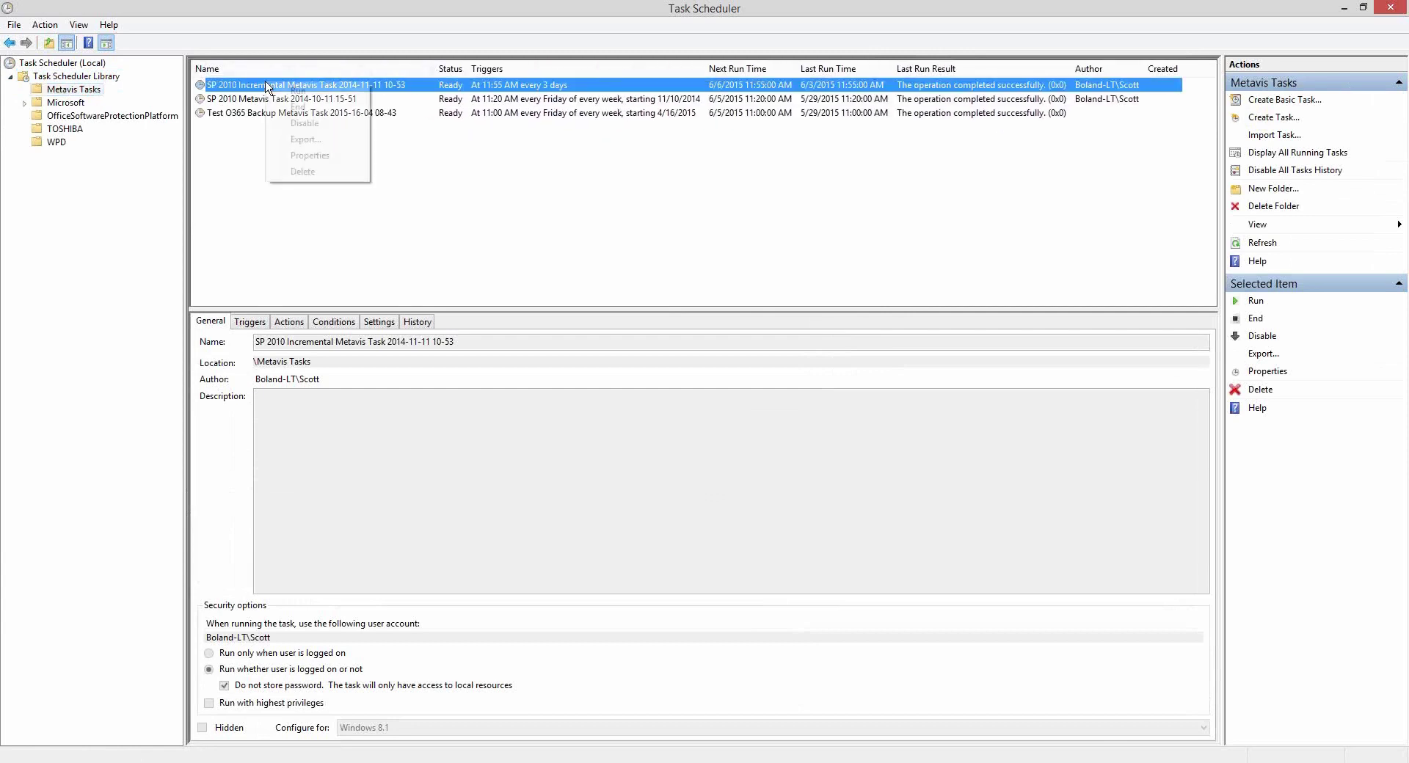
pyautogui.click(310, 154)
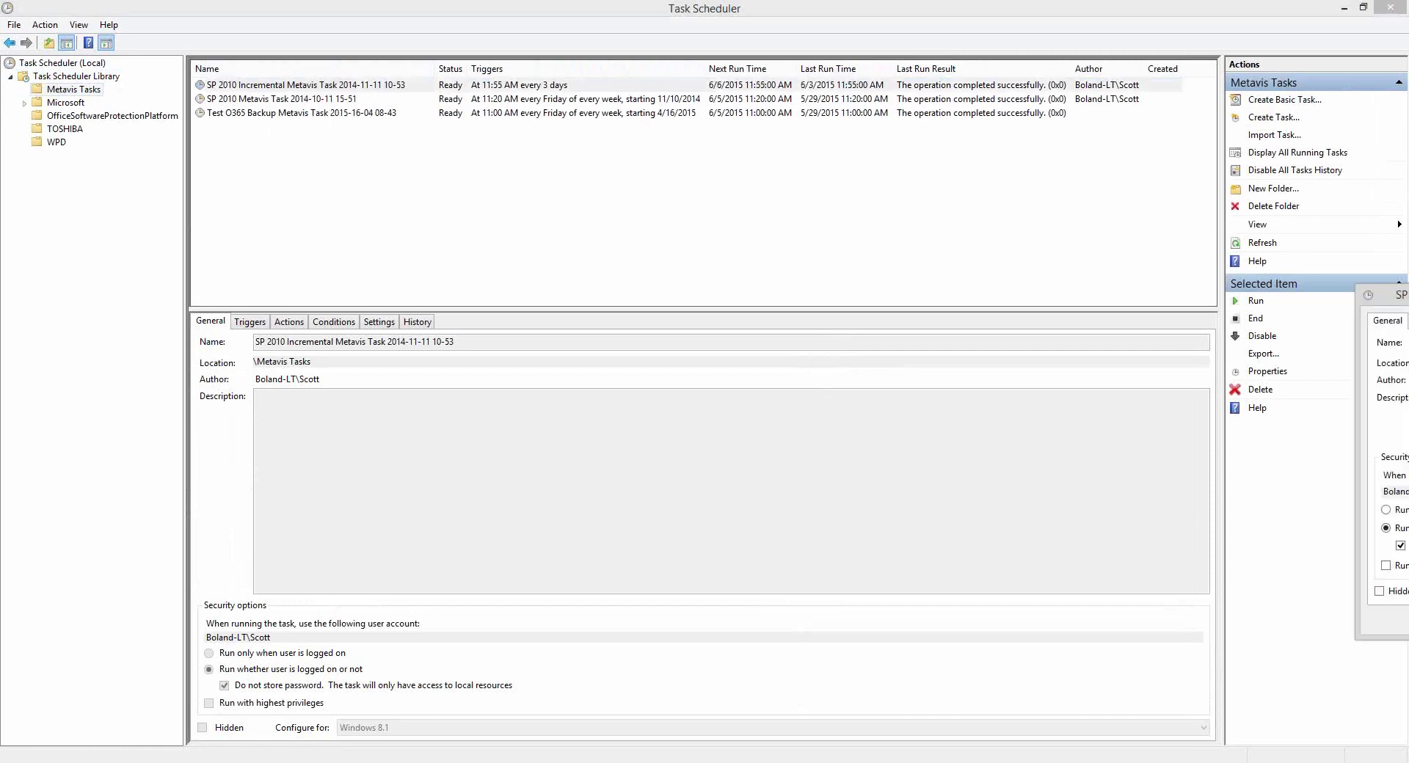
pyautogui.moveTo(1112, 305); pyautogui.dragTo(750, 154)
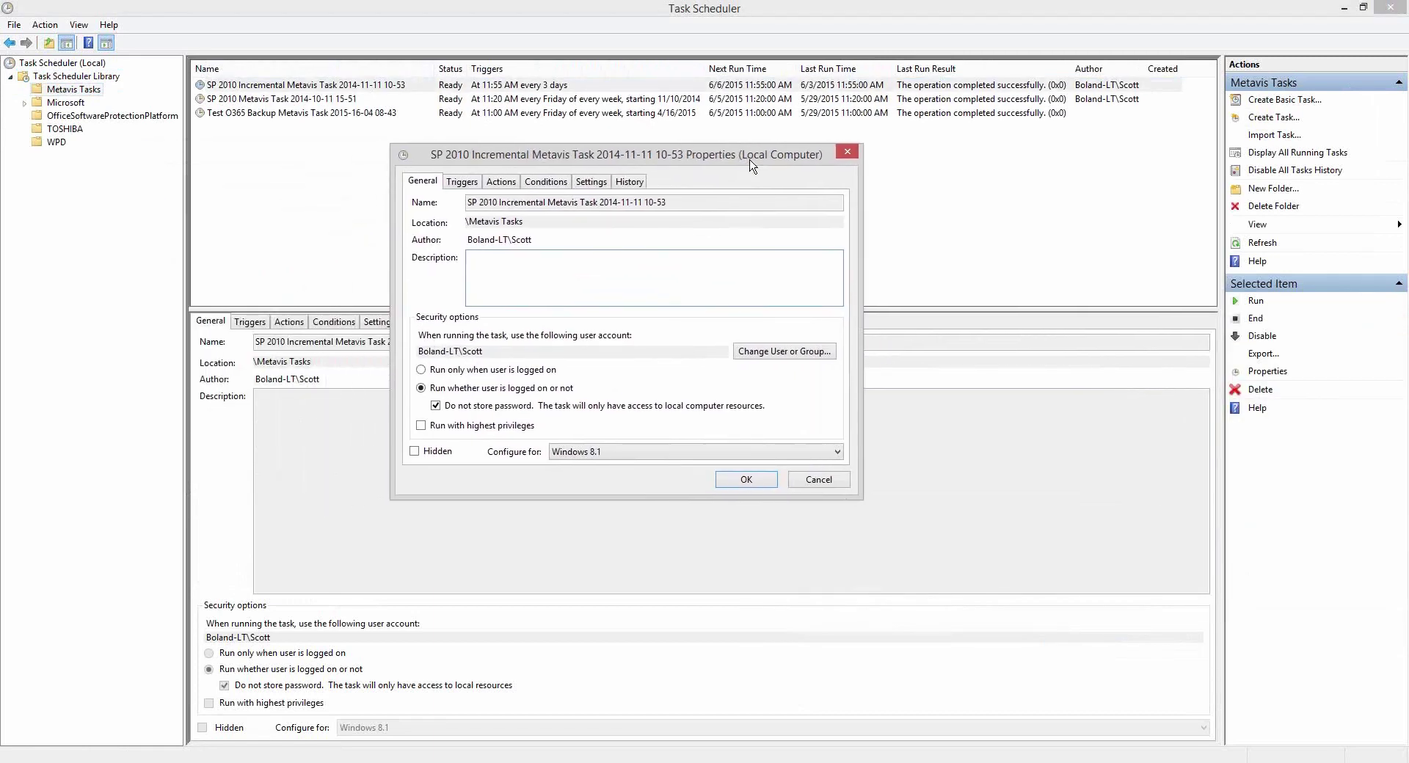
pyautogui.click(462, 183)
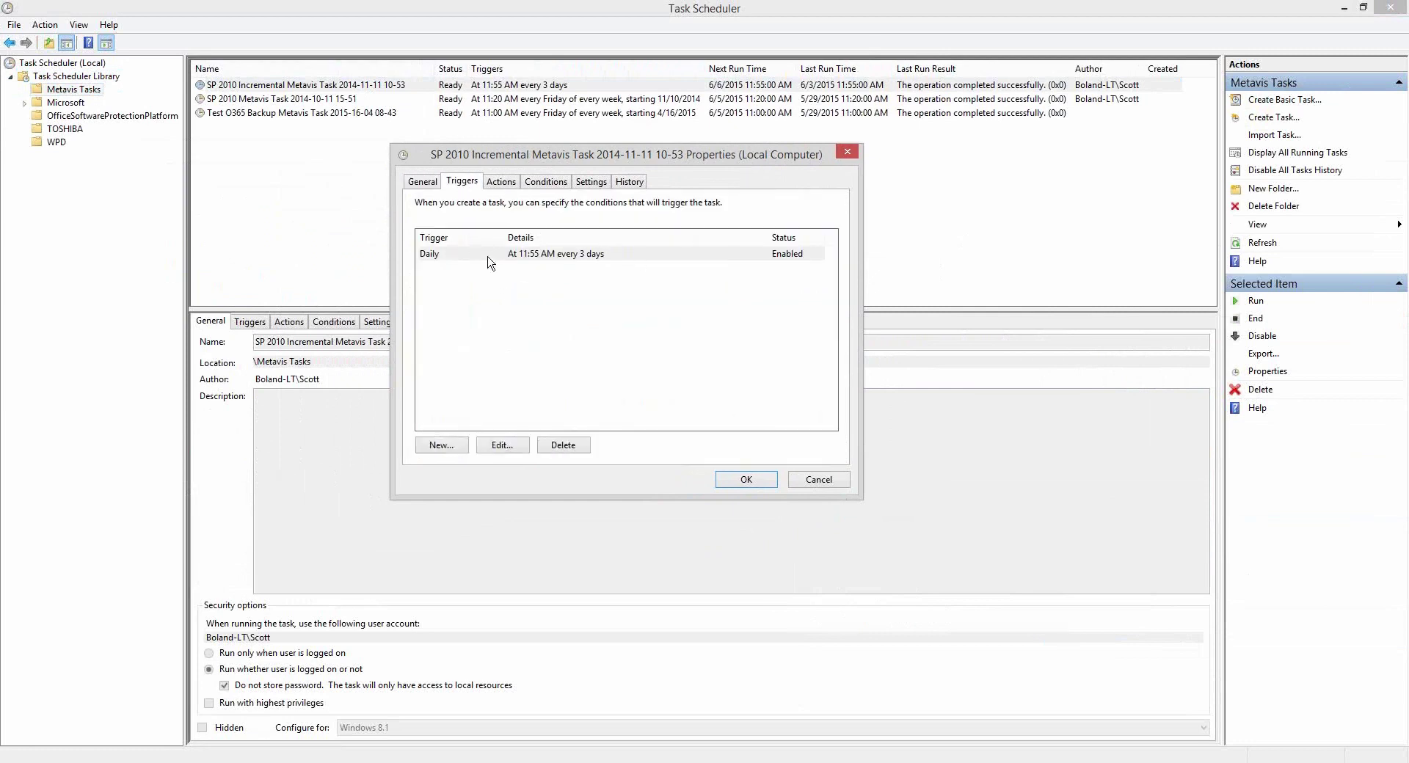
# Step: Open the task's Start a program action for editing and inspect the full text of its arguments
pyautogui.click(496, 185)
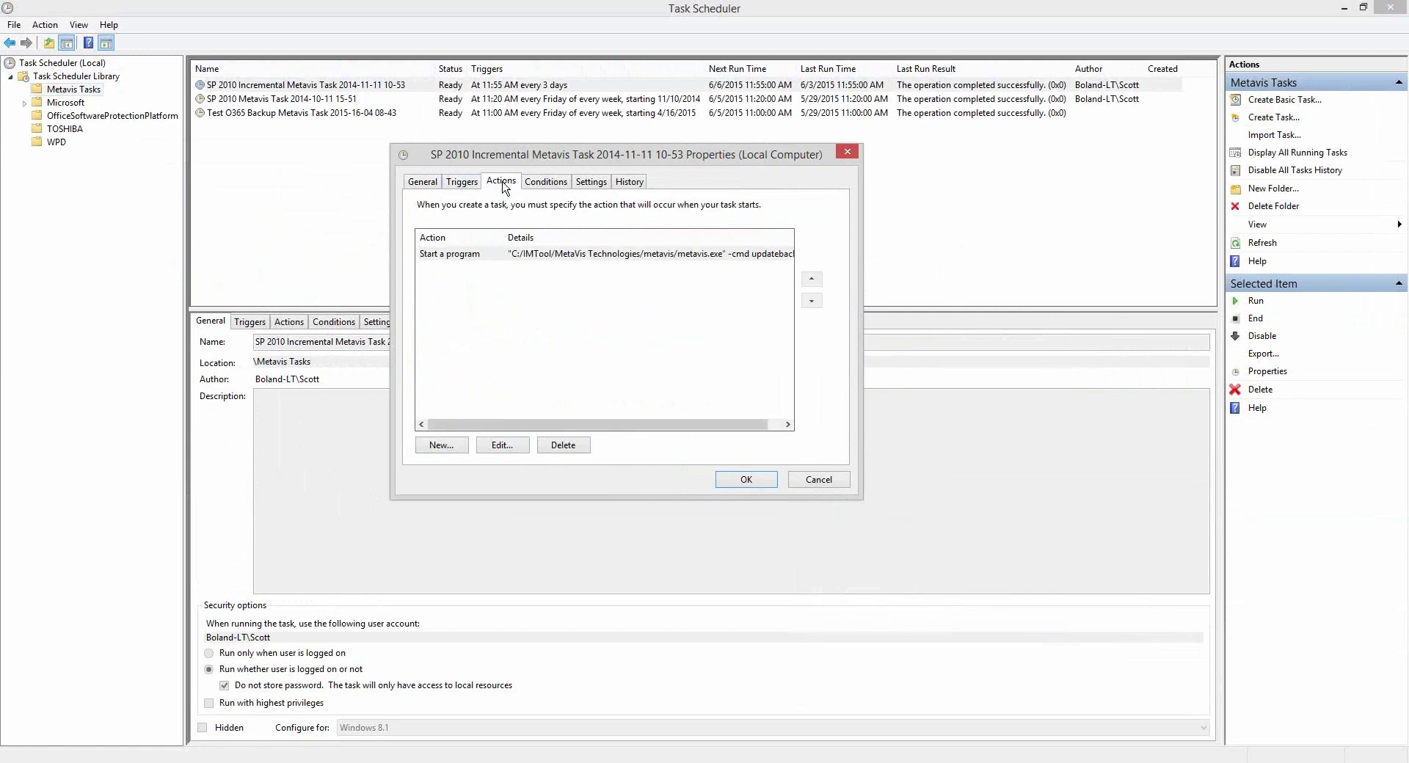
pyautogui.click(522, 254)
pyautogui.click(499, 448)
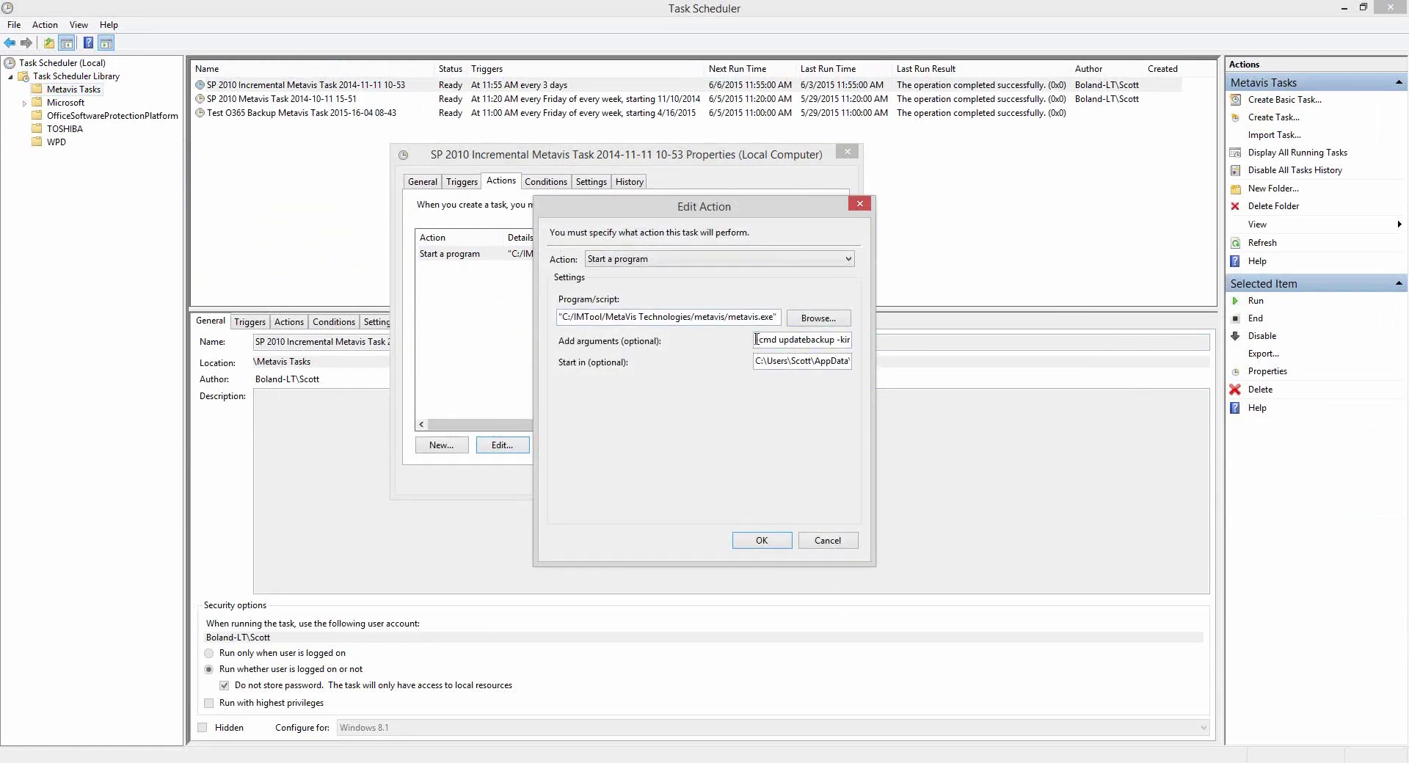
pyautogui.moveTo(757, 339); pyautogui.dragTo(875, 340)
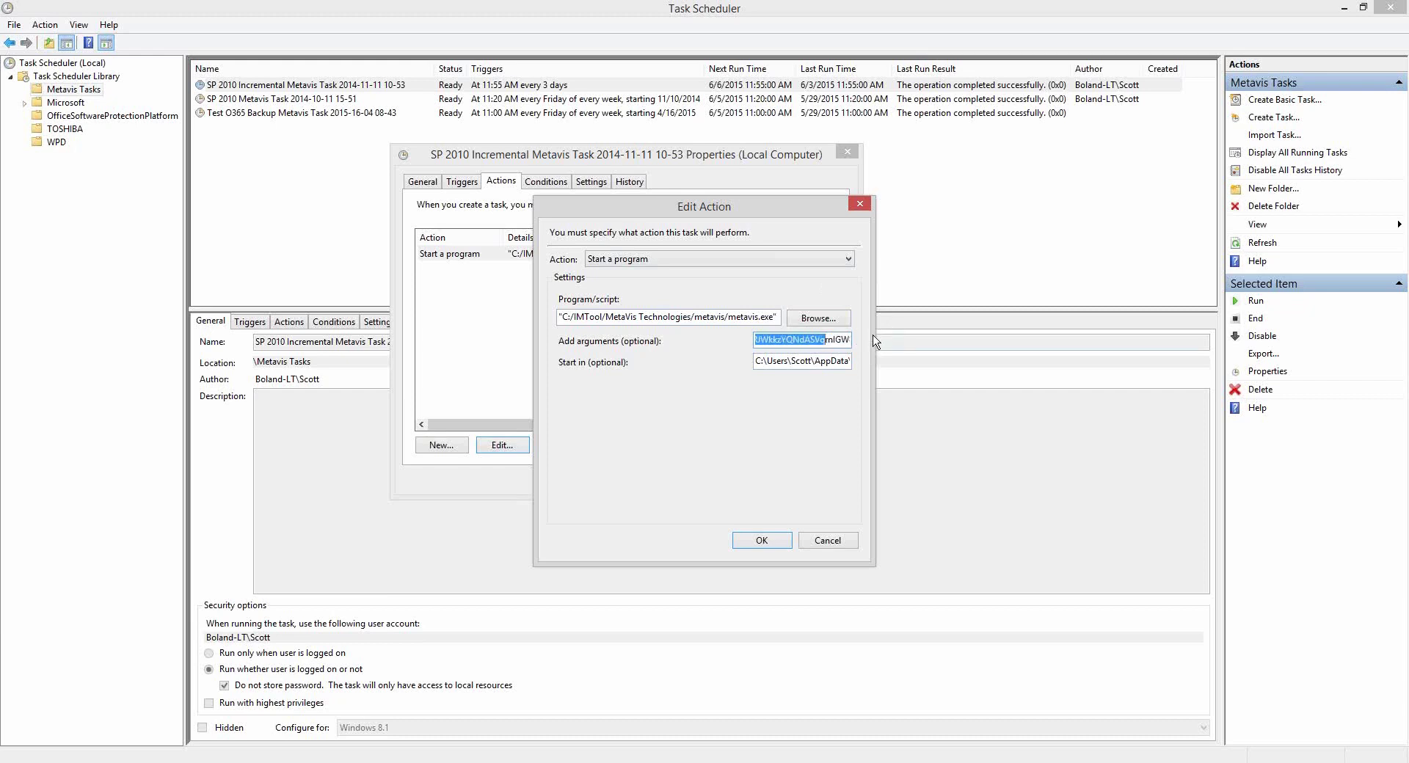
pyautogui.click(804, 339)
pyautogui.press('Left')
pyautogui.press('Left')
pyautogui.press('Left')
pyautogui.moveTo(775, 340); pyautogui.dragTo(840, 397)
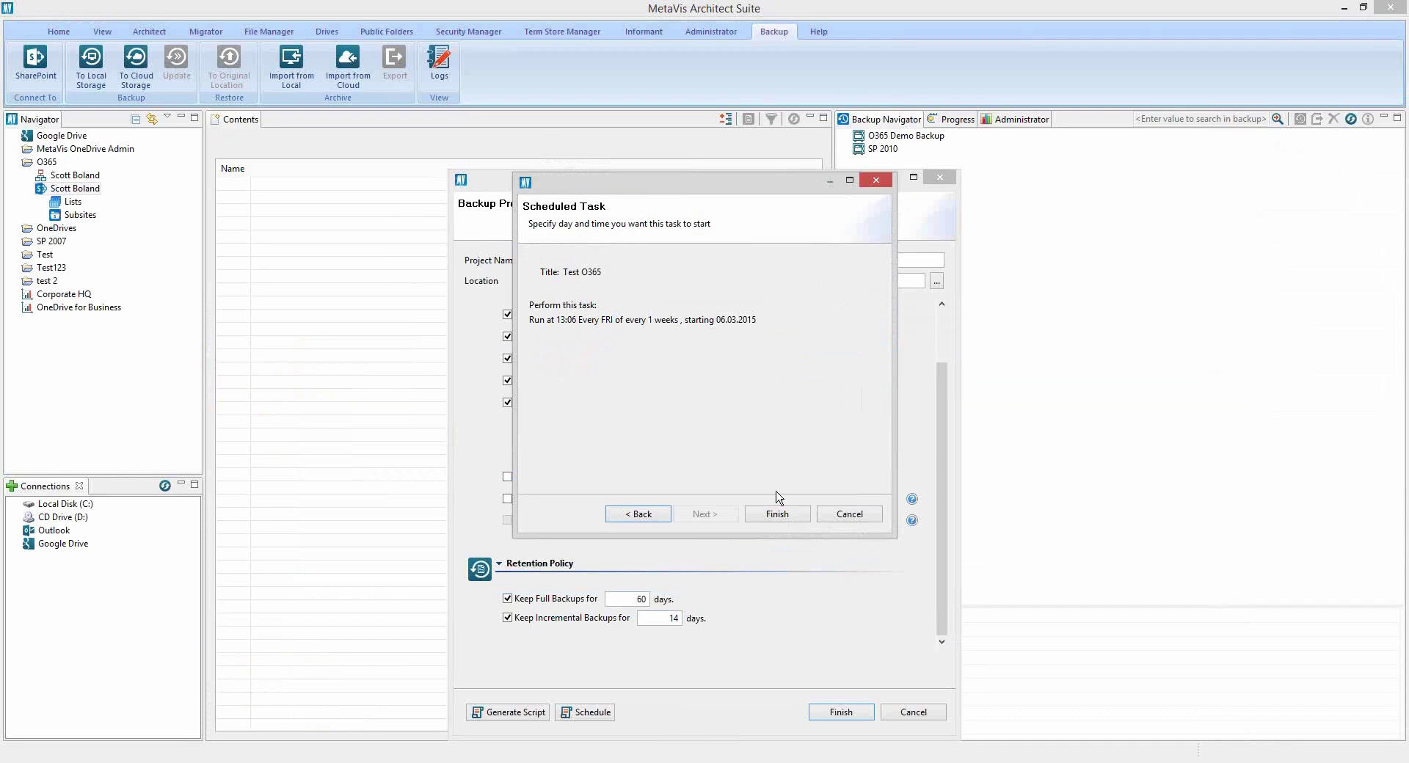
# Step: In MetaVis, cancel the Test O365 schedule and backup setup, and show the Password Encryption settings in Profile Manager
pyautogui.click(848, 512)
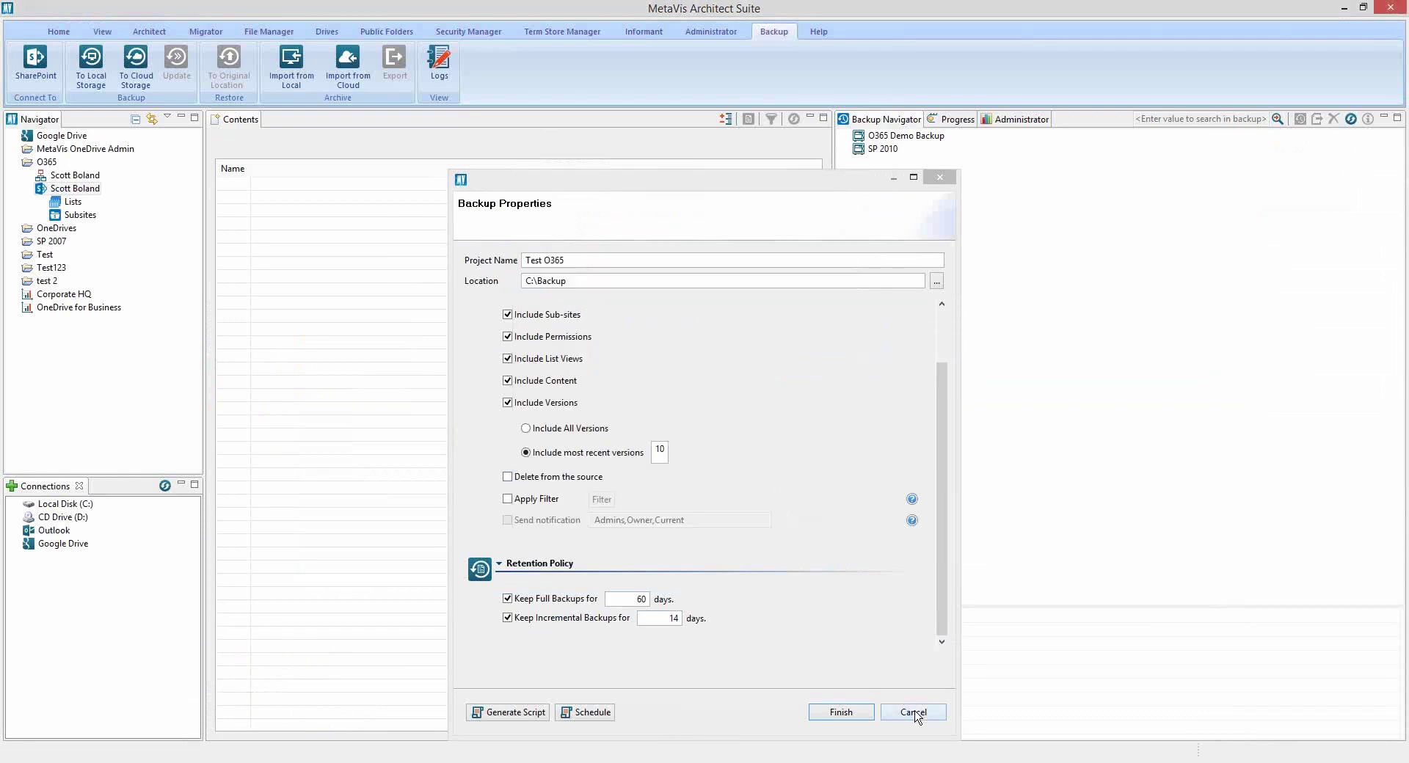
pyautogui.click(913, 712)
pyautogui.click(819, 32)
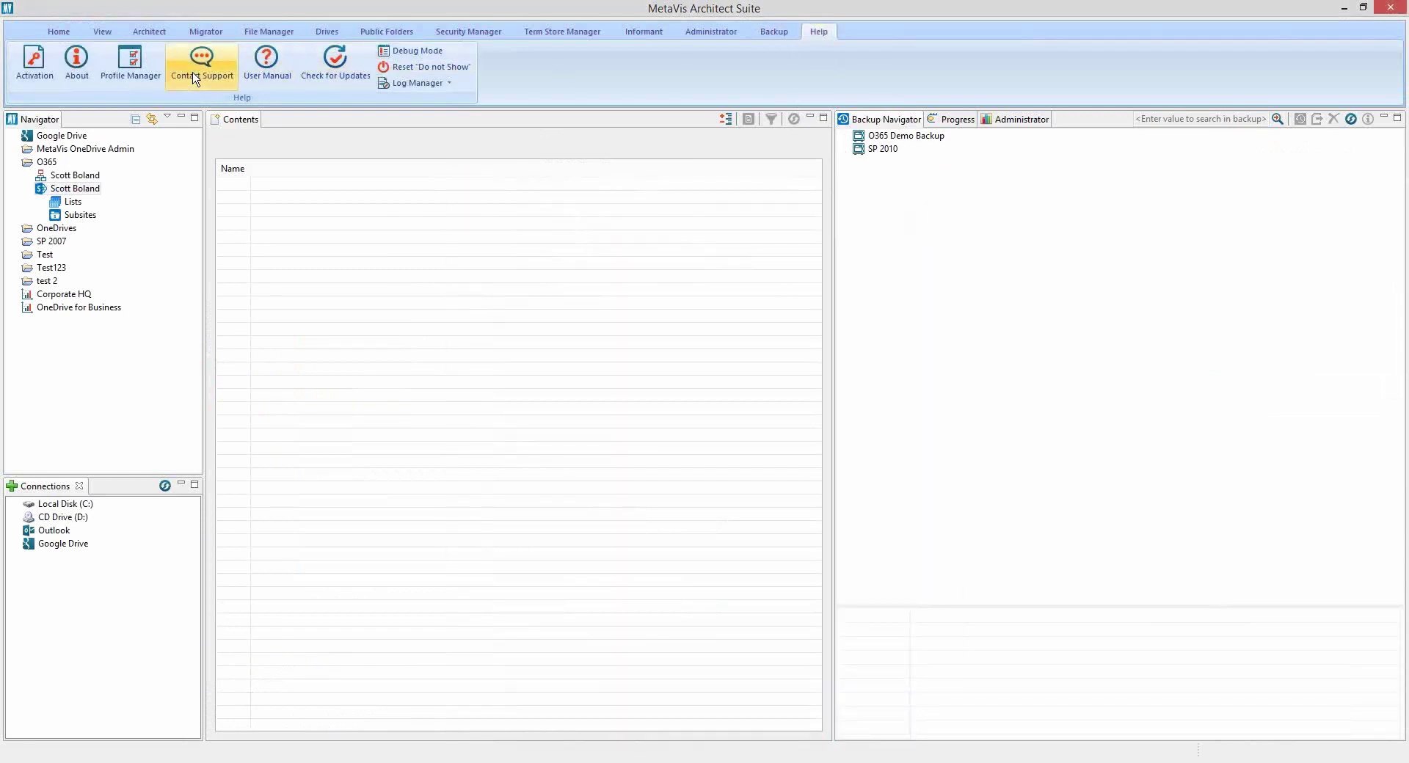
pyautogui.click(131, 62)
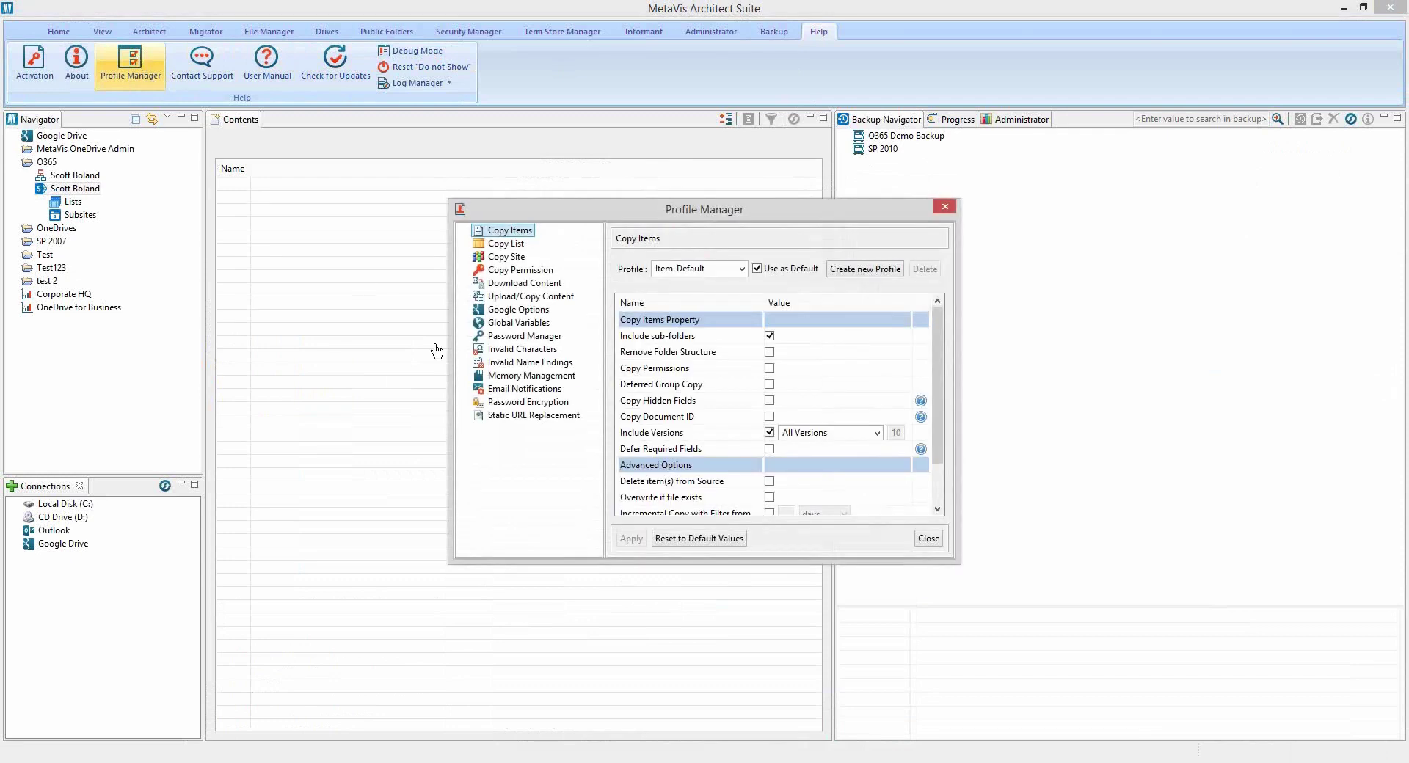
pyautogui.click(514, 403)
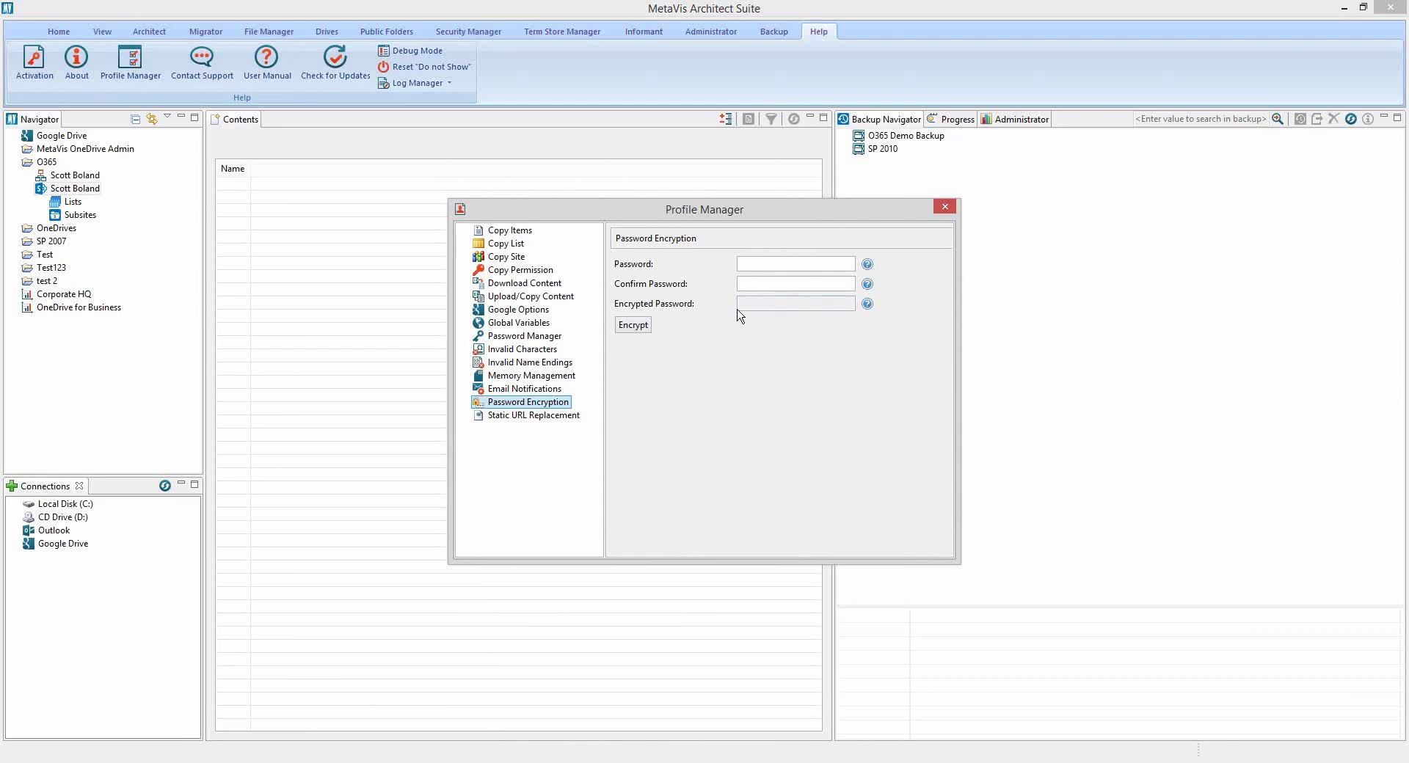
# Step: Switch back to the SP 2010 Incremental task's action, highlight its arguments, and cancel the action edit
pyautogui.click(740, 752)
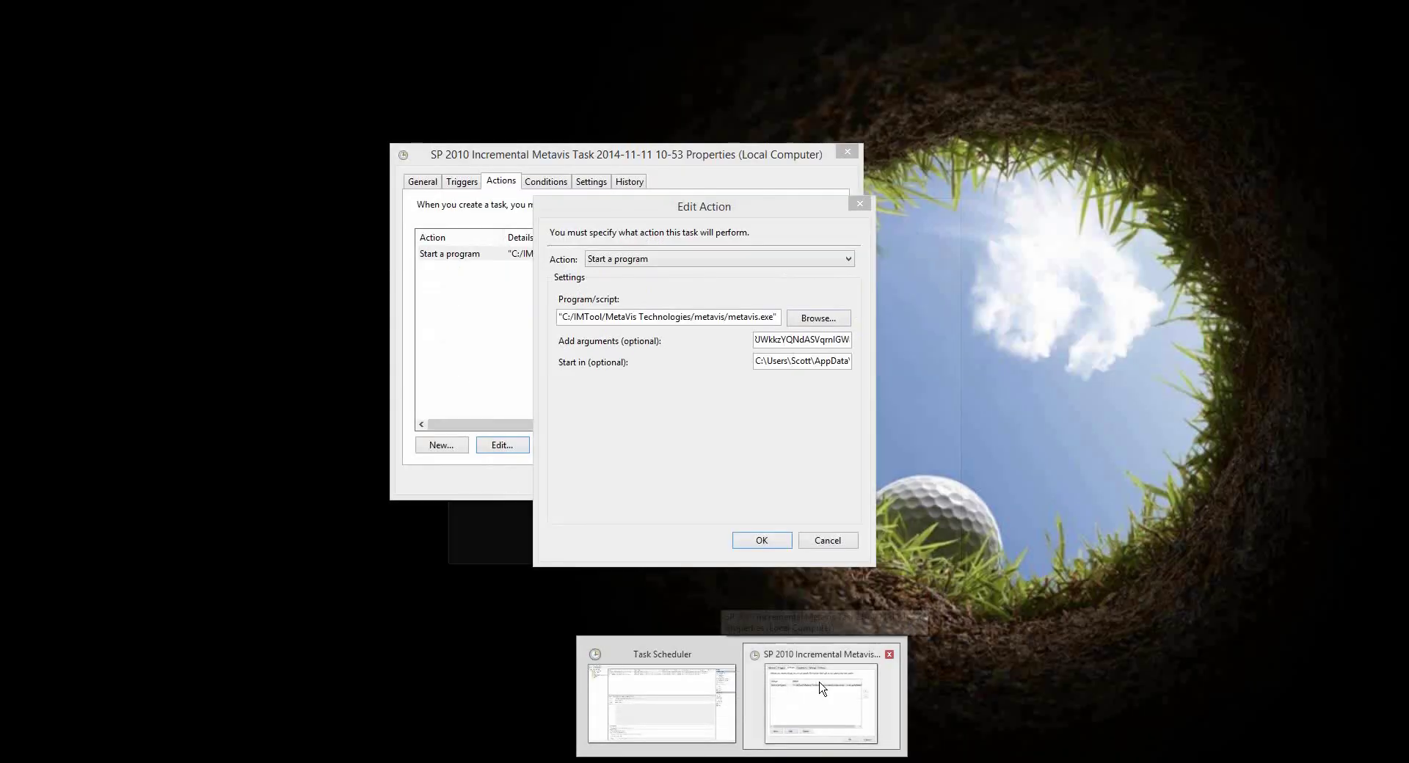
pyautogui.click(817, 688)
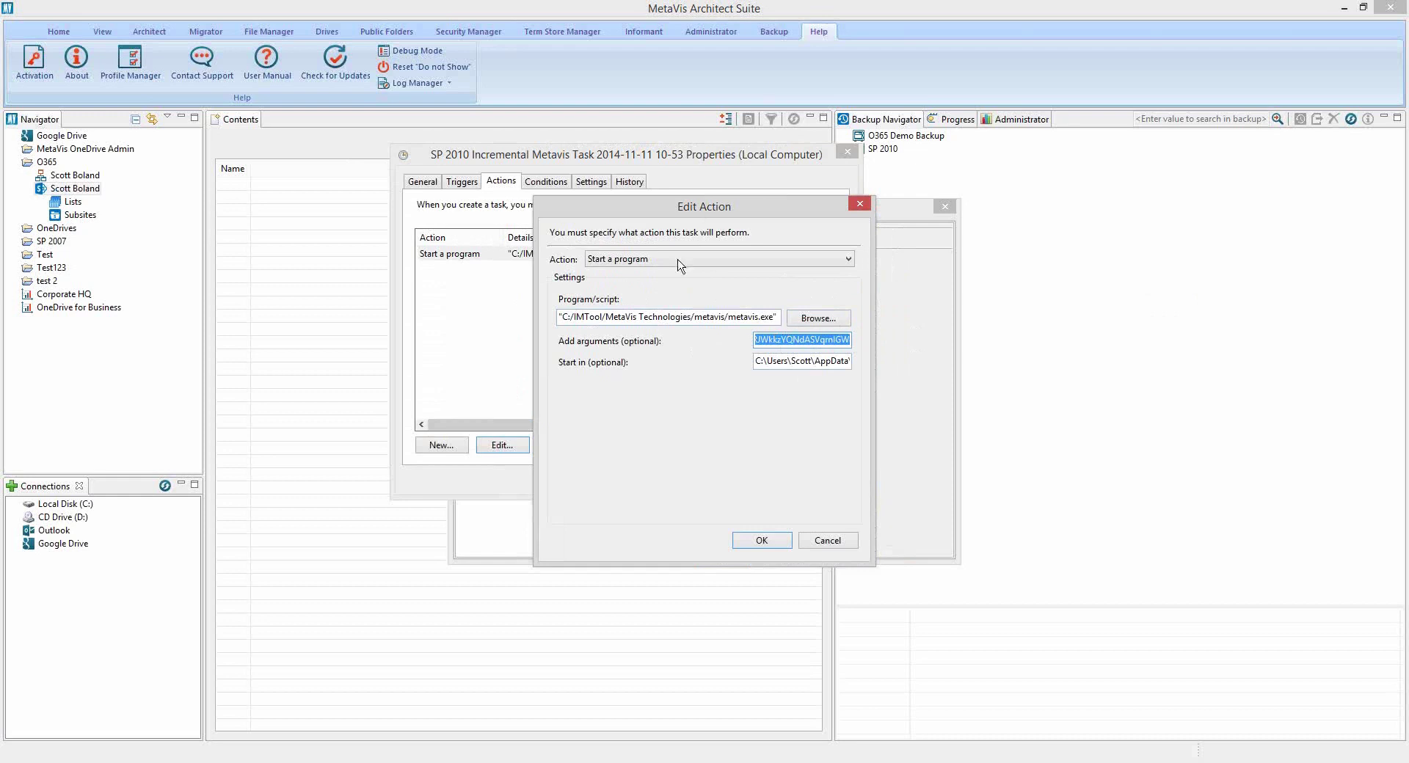
pyautogui.click(848, 542)
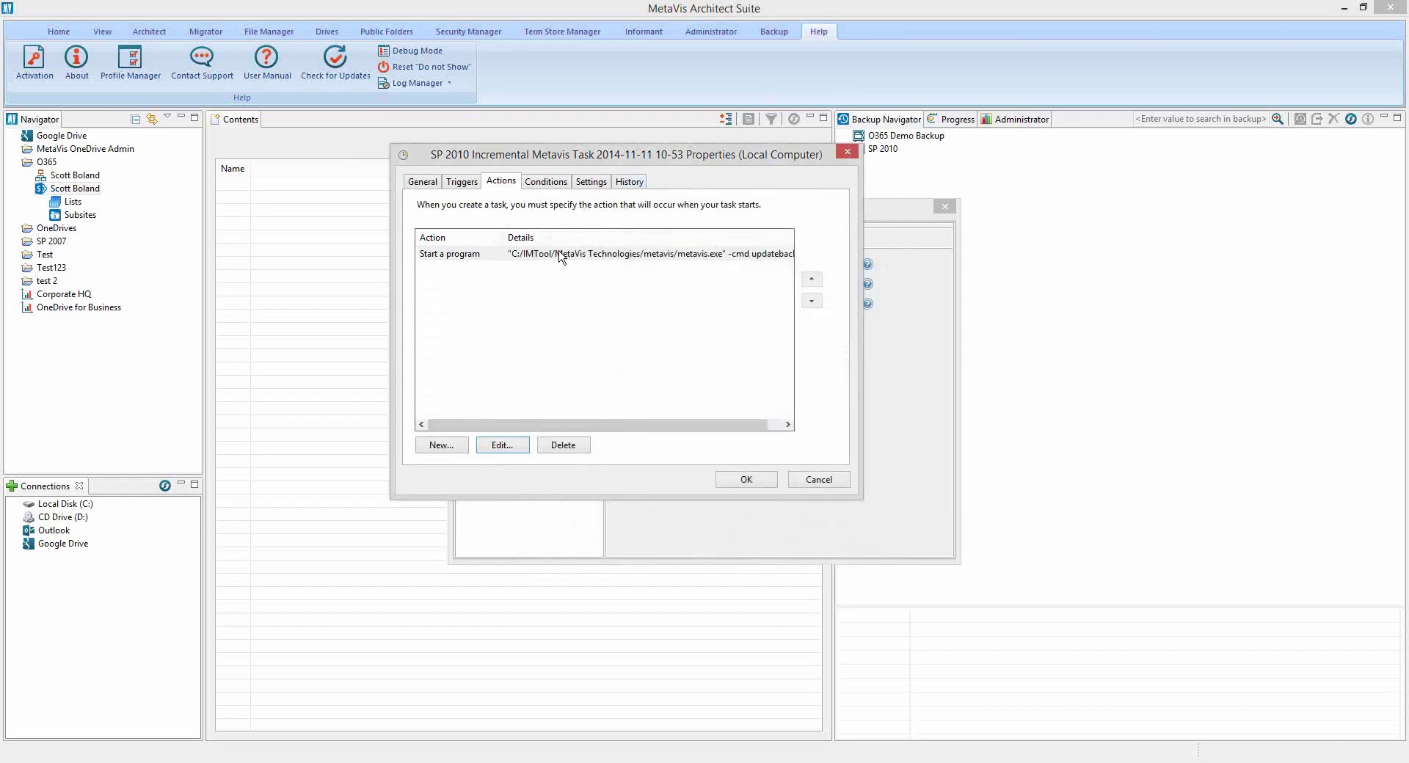
# Step: Review the task's conditions, additional settings and general security options, and close its properties without saving
pyautogui.click(547, 189)
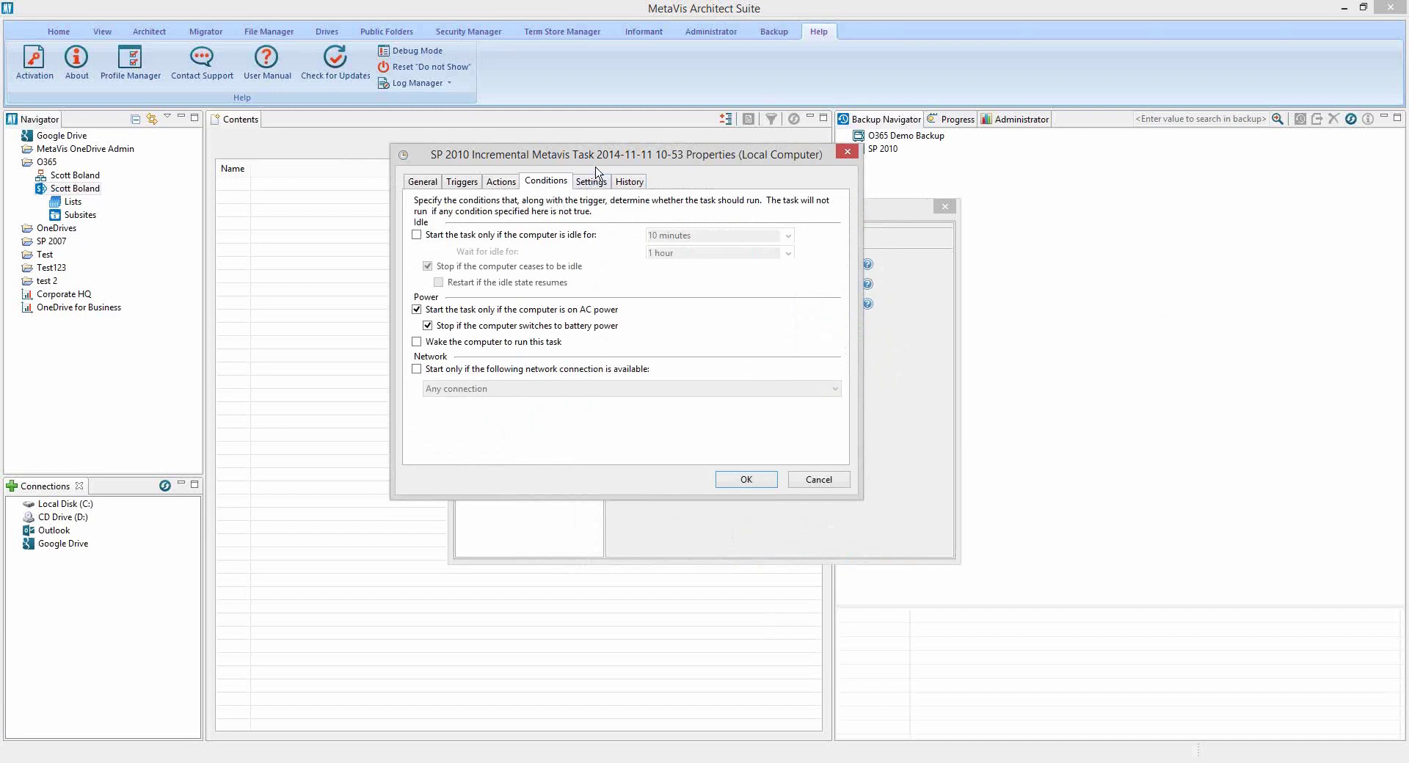
pyautogui.moveTo(599, 155); pyautogui.dragTo(593, 171)
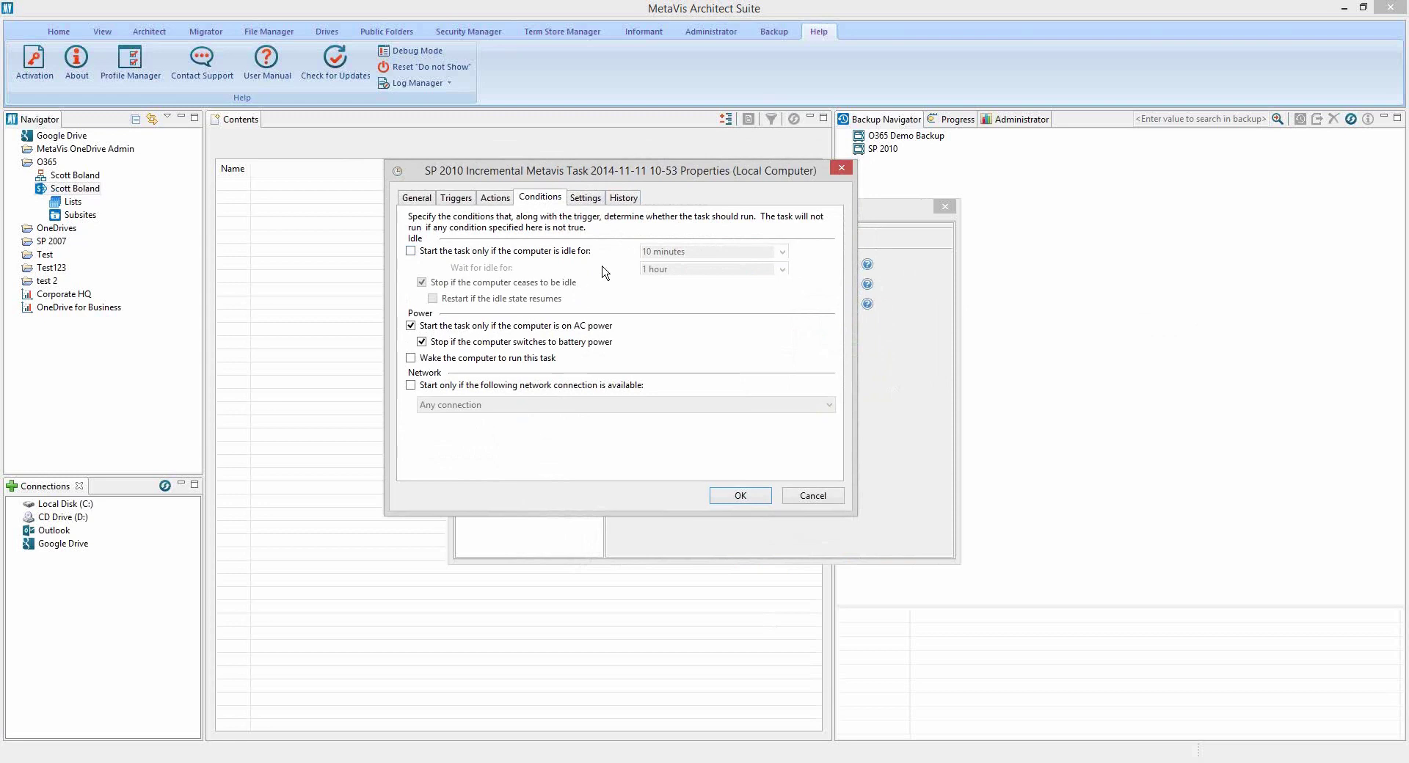
pyautogui.click(586, 199)
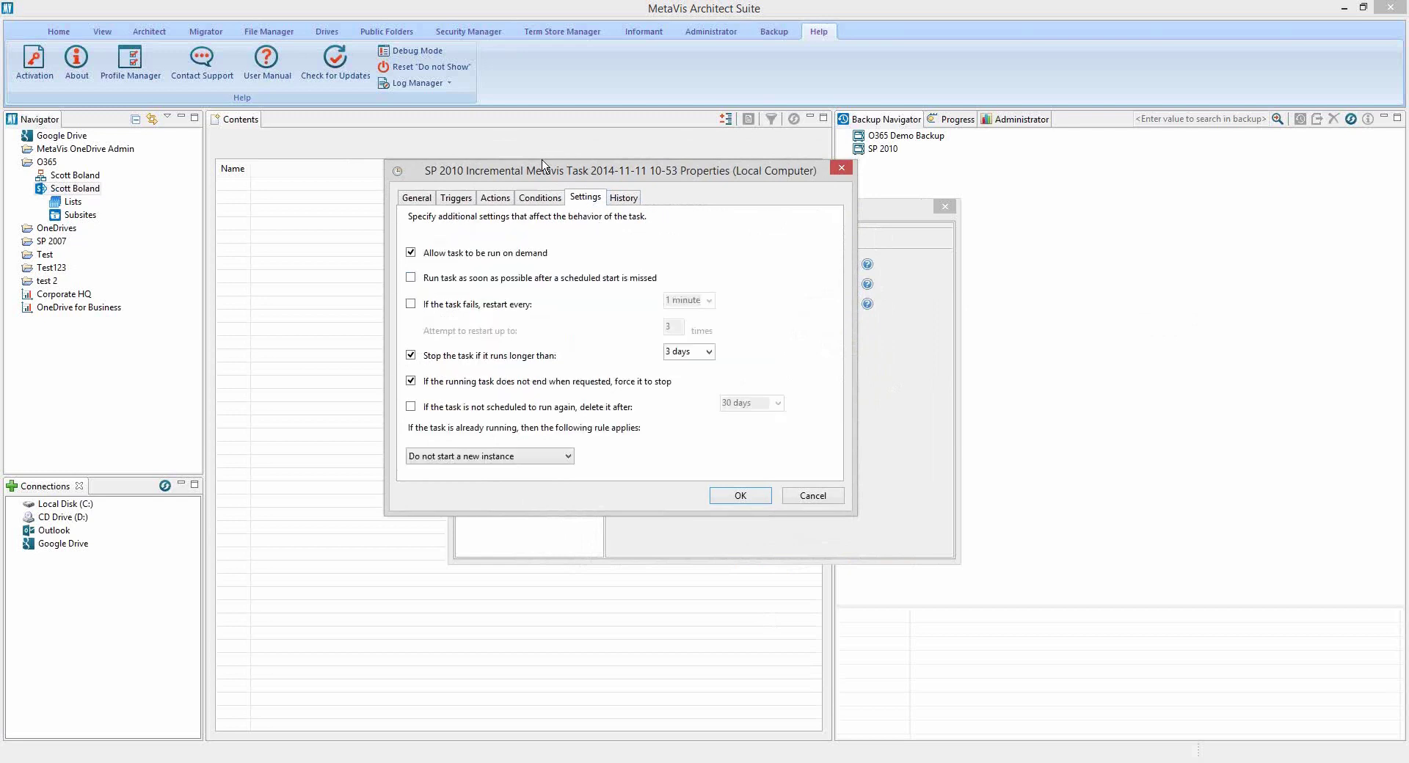
pyautogui.click(417, 199)
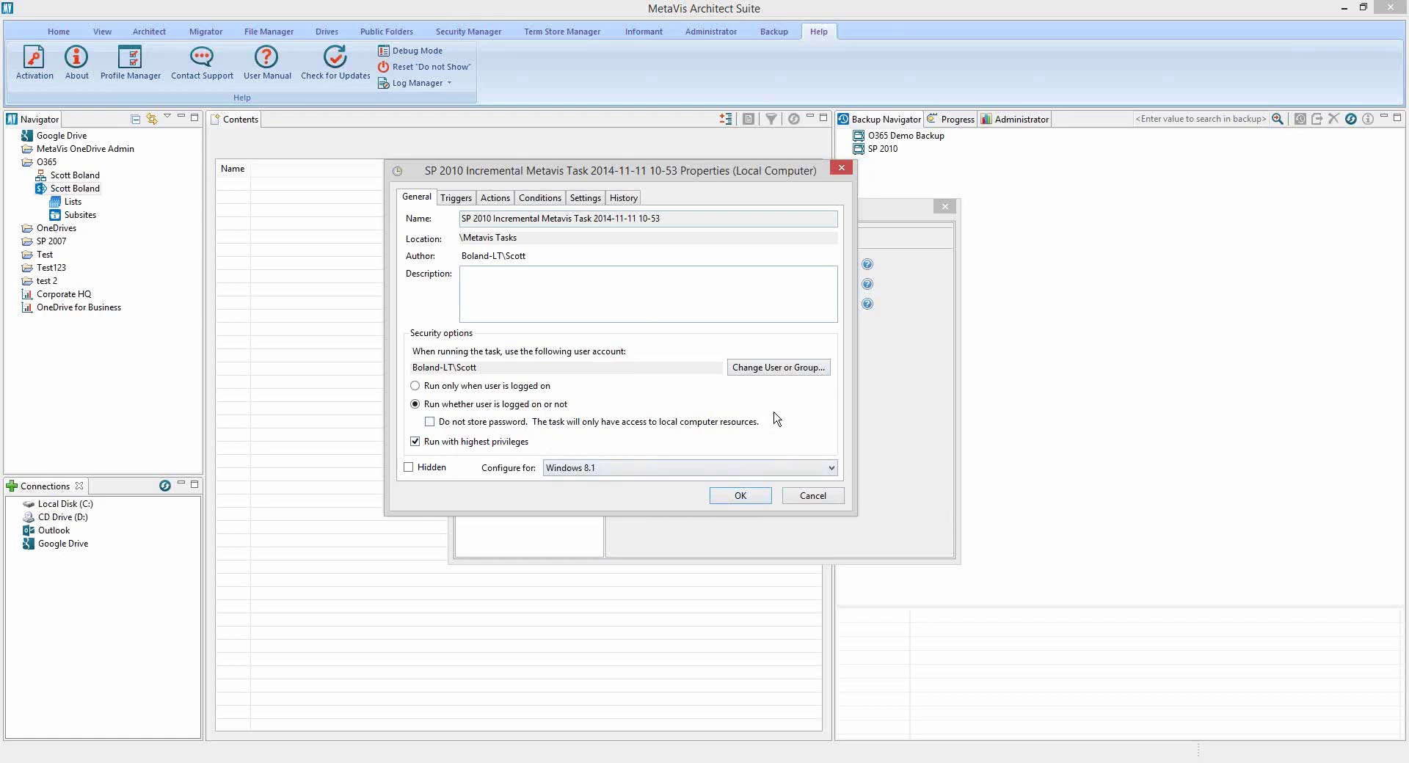
pyautogui.click(809, 499)
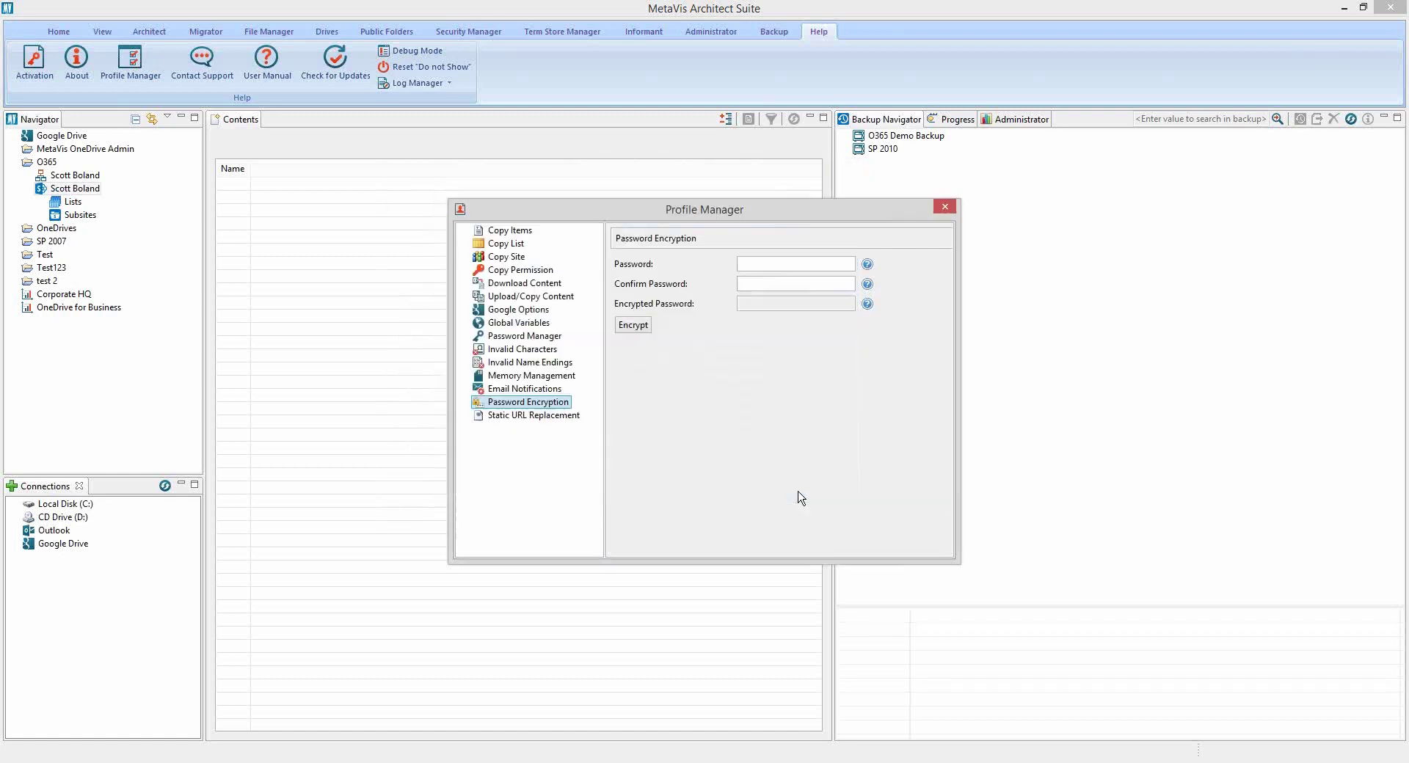
# Step: Close Profile Manager and expand the SP 2010 full backup of Nov-10-2014 03:52 PM down to its lists and subsites
pyautogui.click(944, 209)
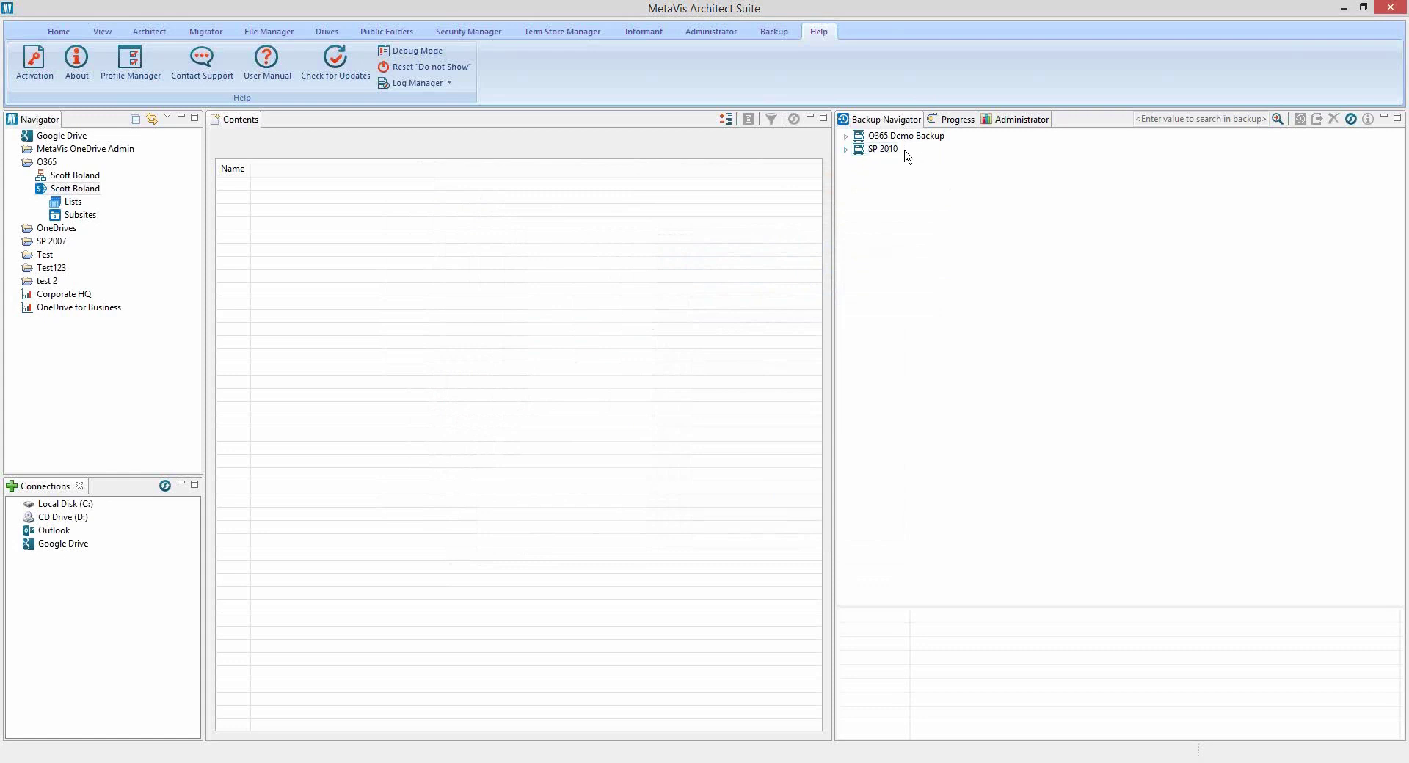
pyautogui.click(846, 149)
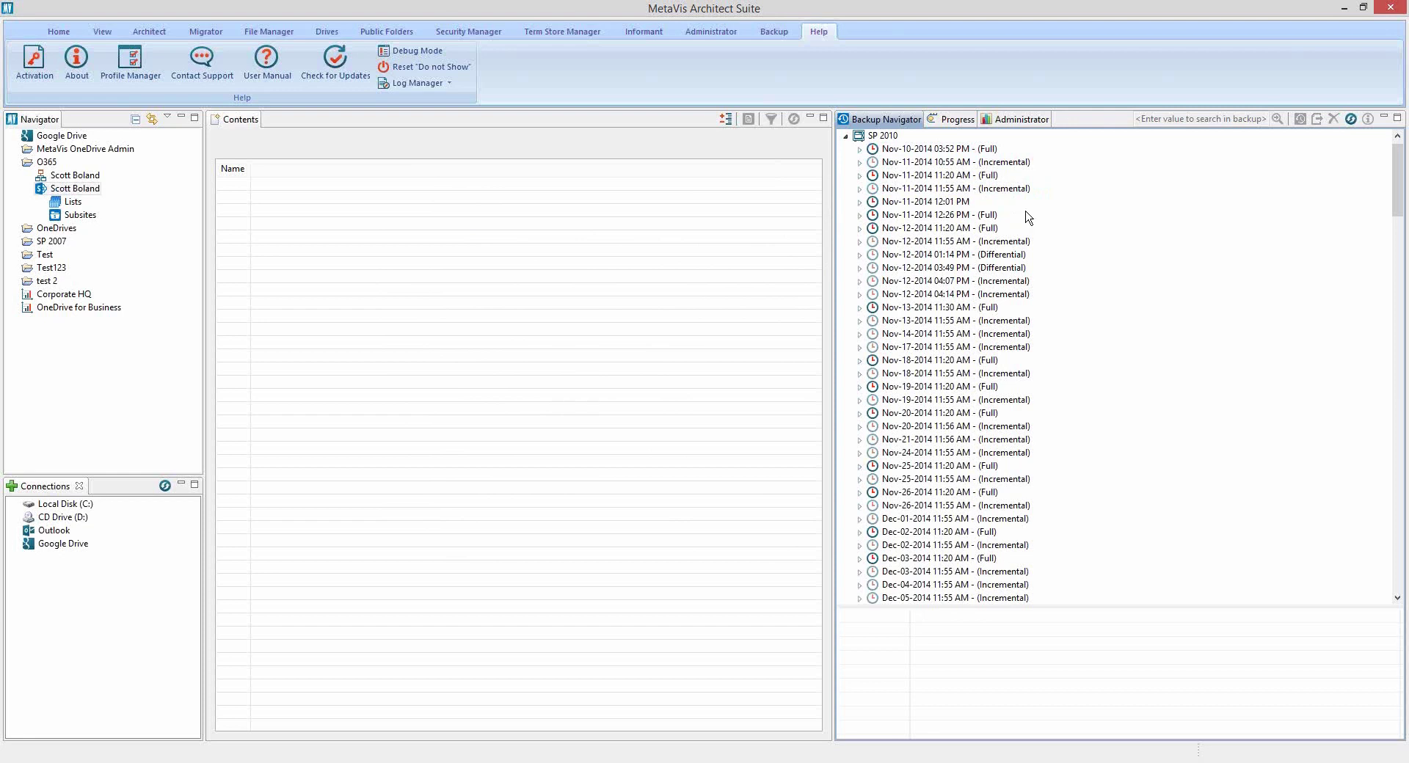
pyautogui.click(859, 149)
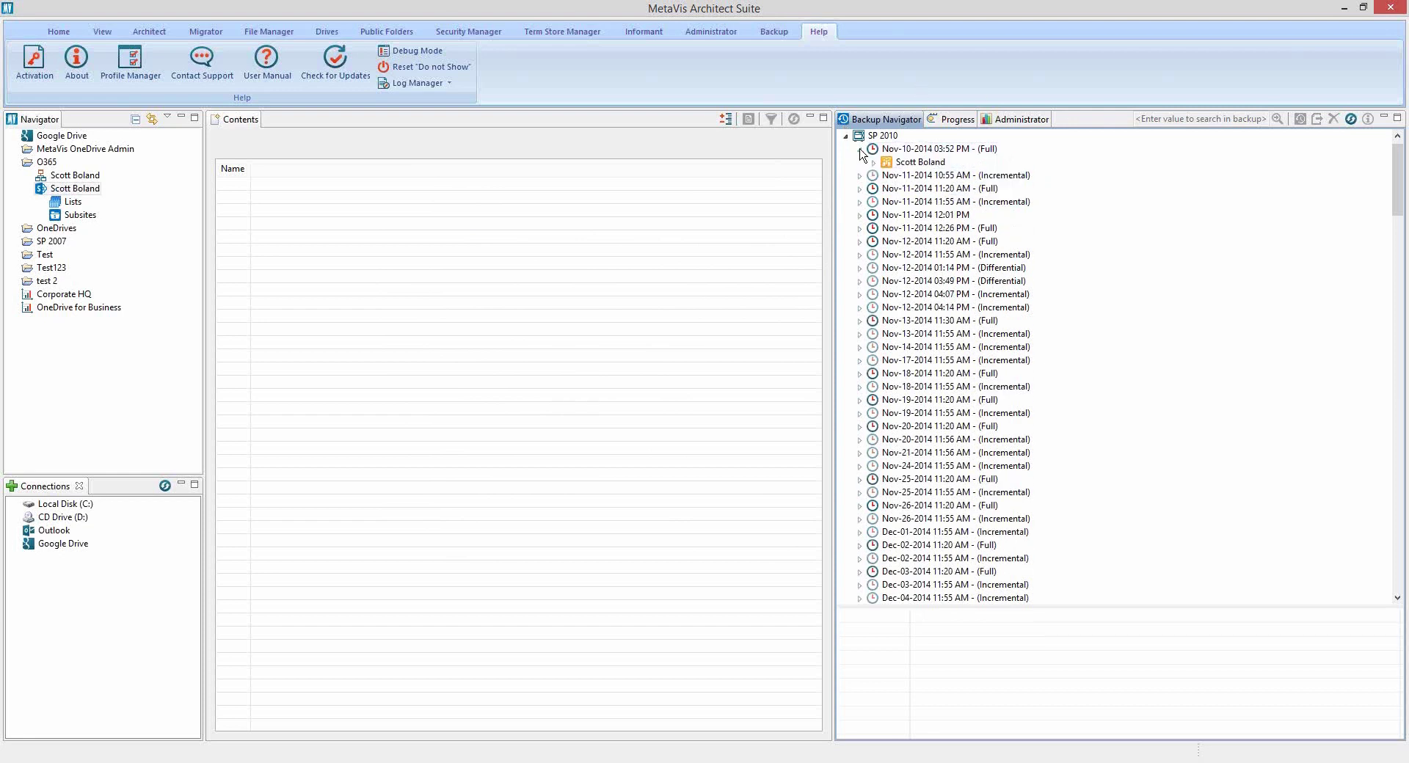
pyautogui.click(874, 161)
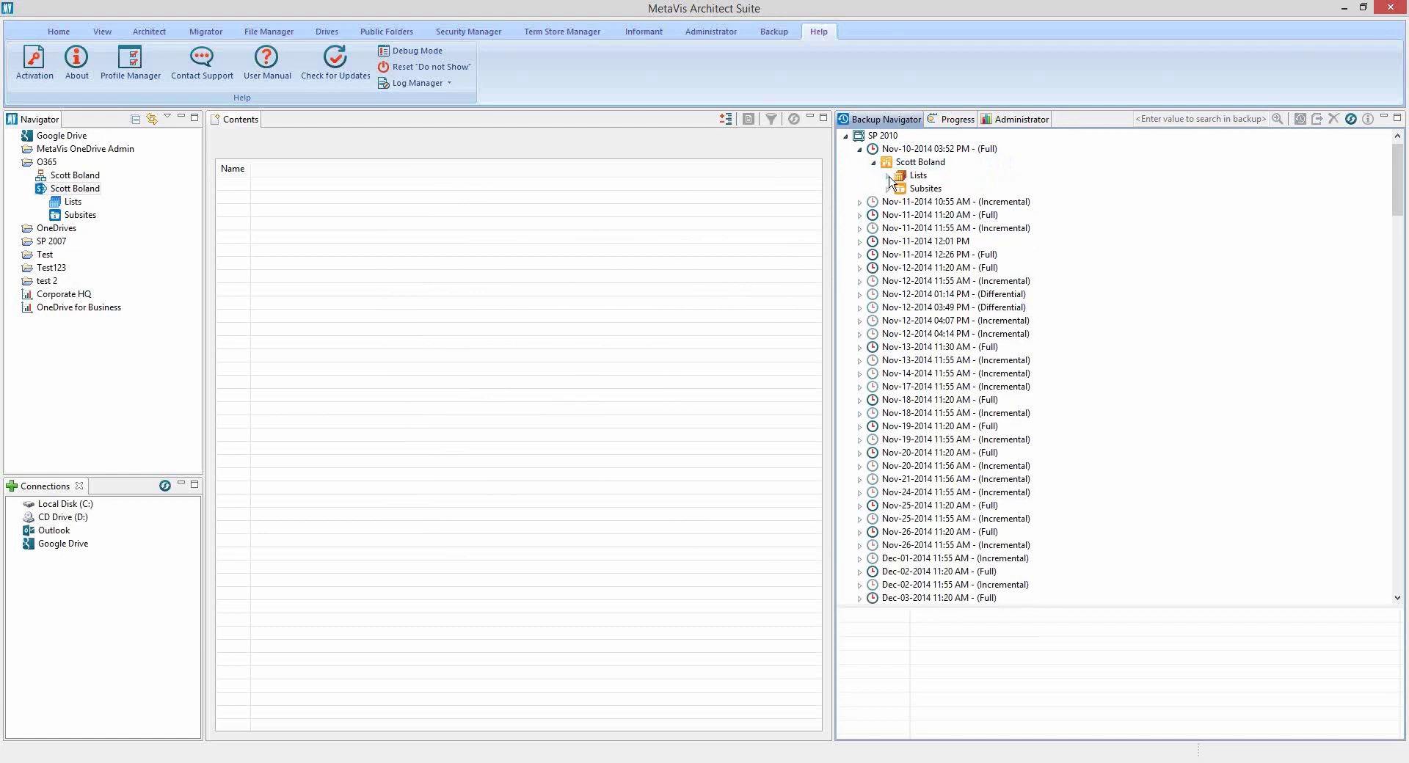
pyautogui.click(889, 176)
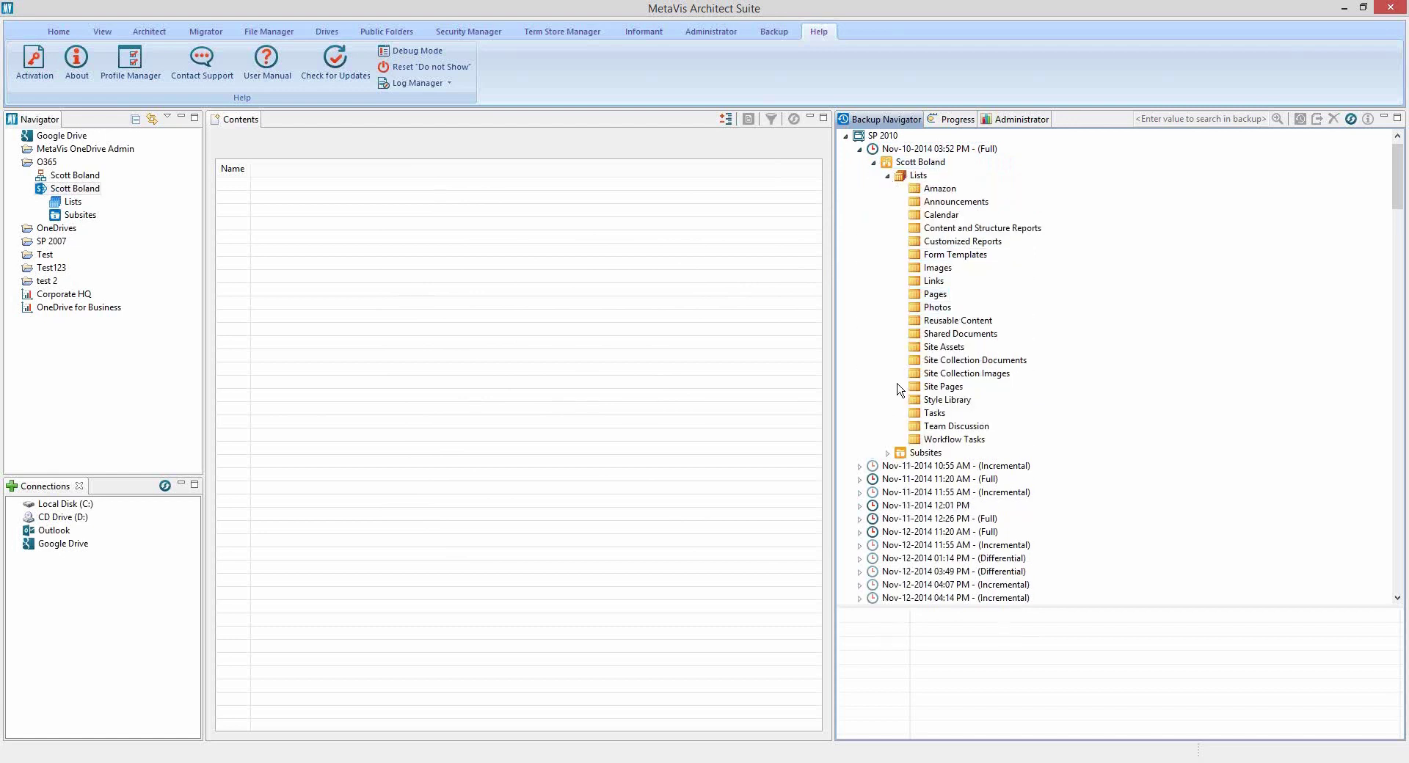
pyautogui.click(888, 453)
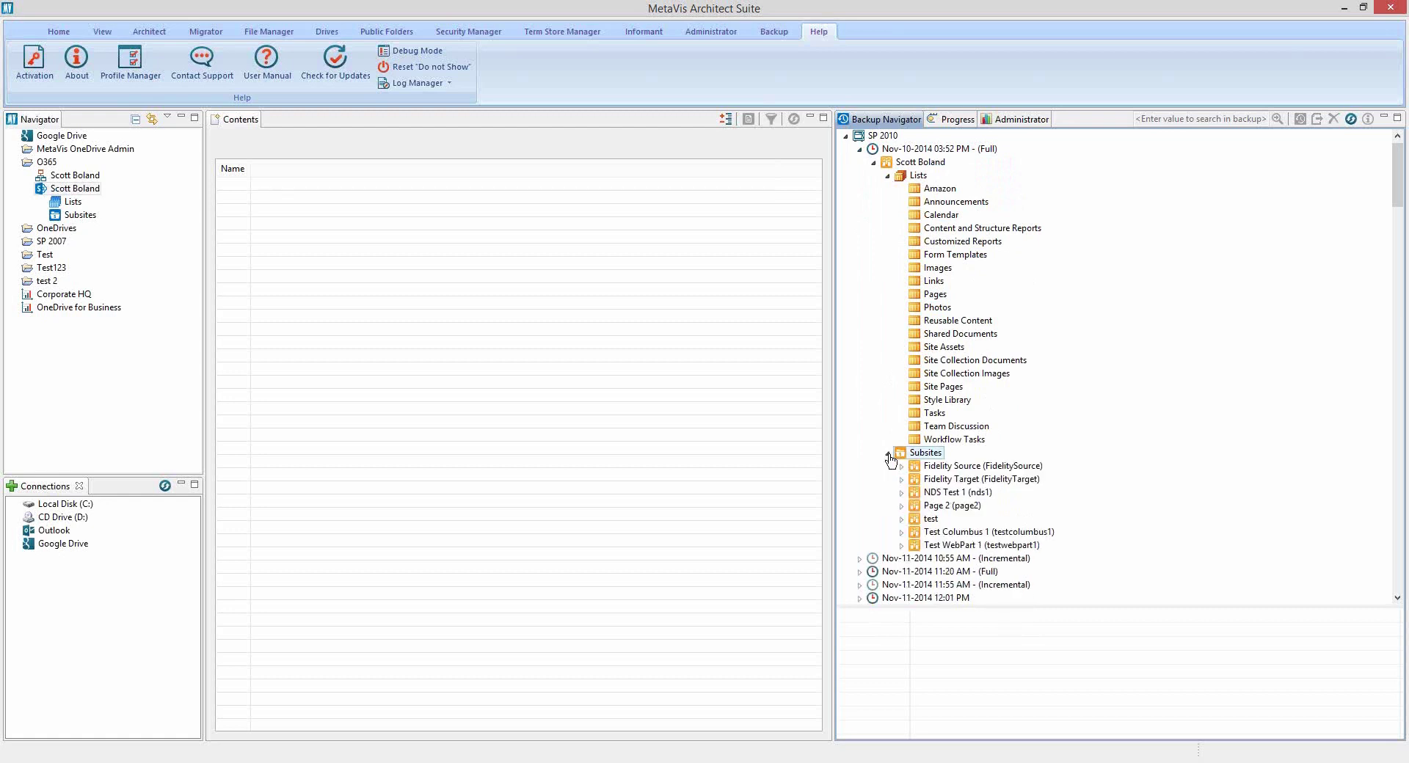
# Step: Show the backed-up Shared Documents, select Tampa General Hospital notes.xls, and look through its restore options
pyautogui.click(979, 337)
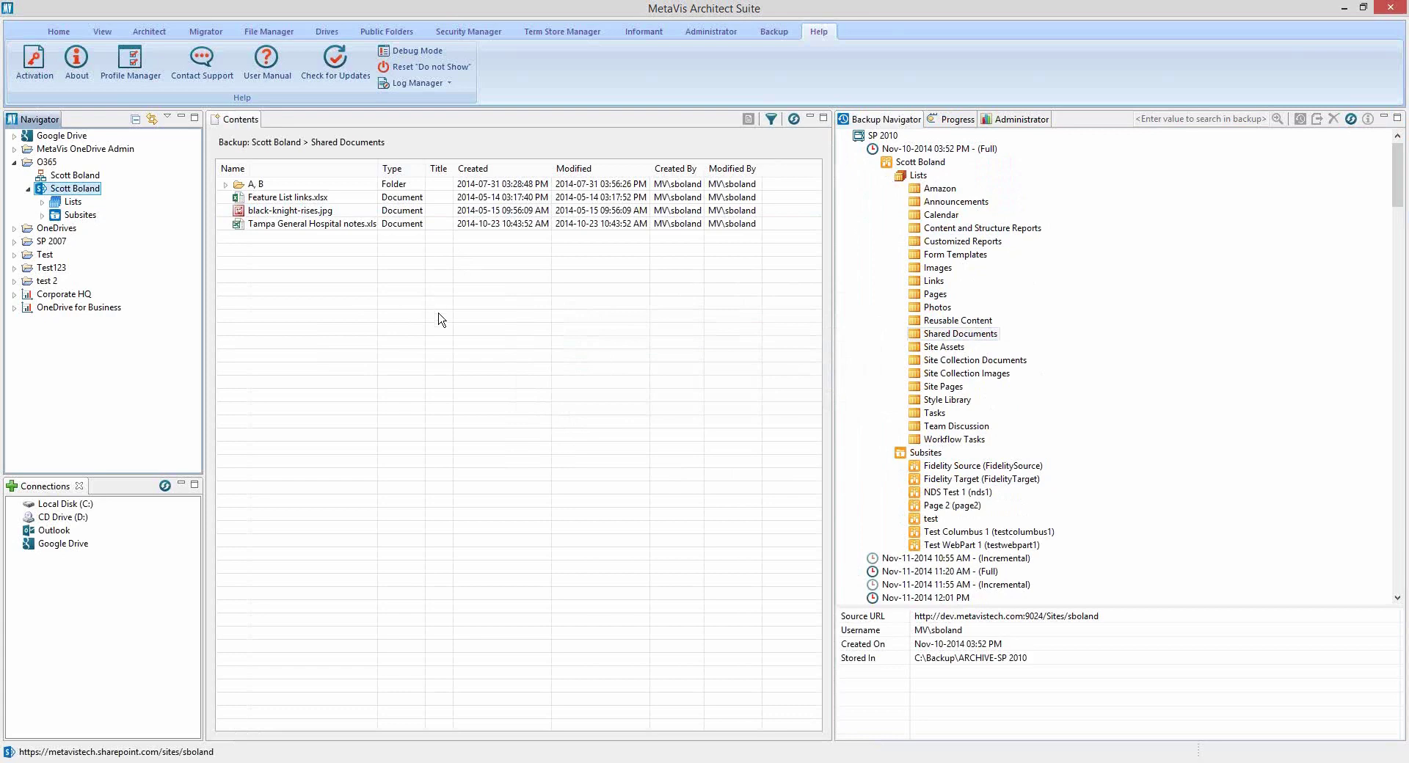
pyautogui.click(266, 224)
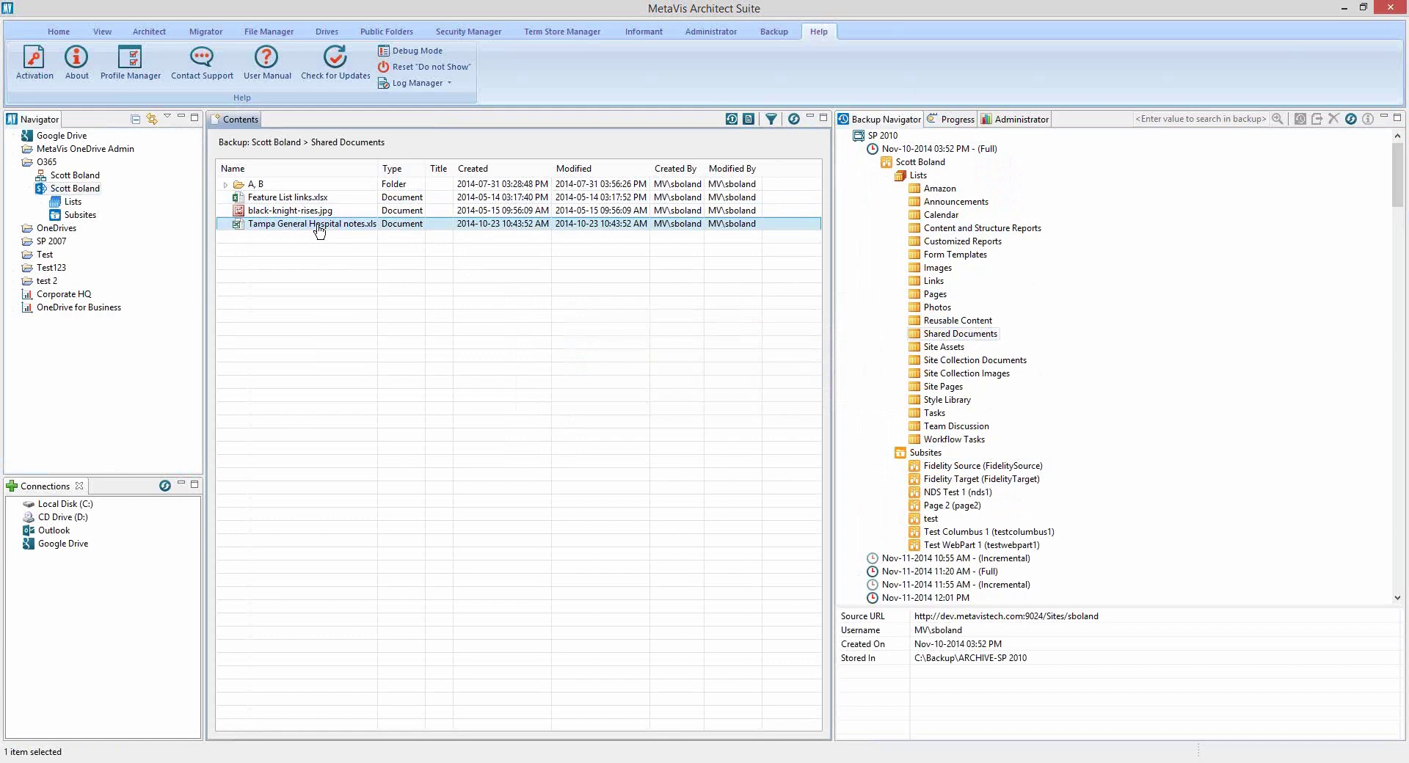
pyautogui.click(775, 31)
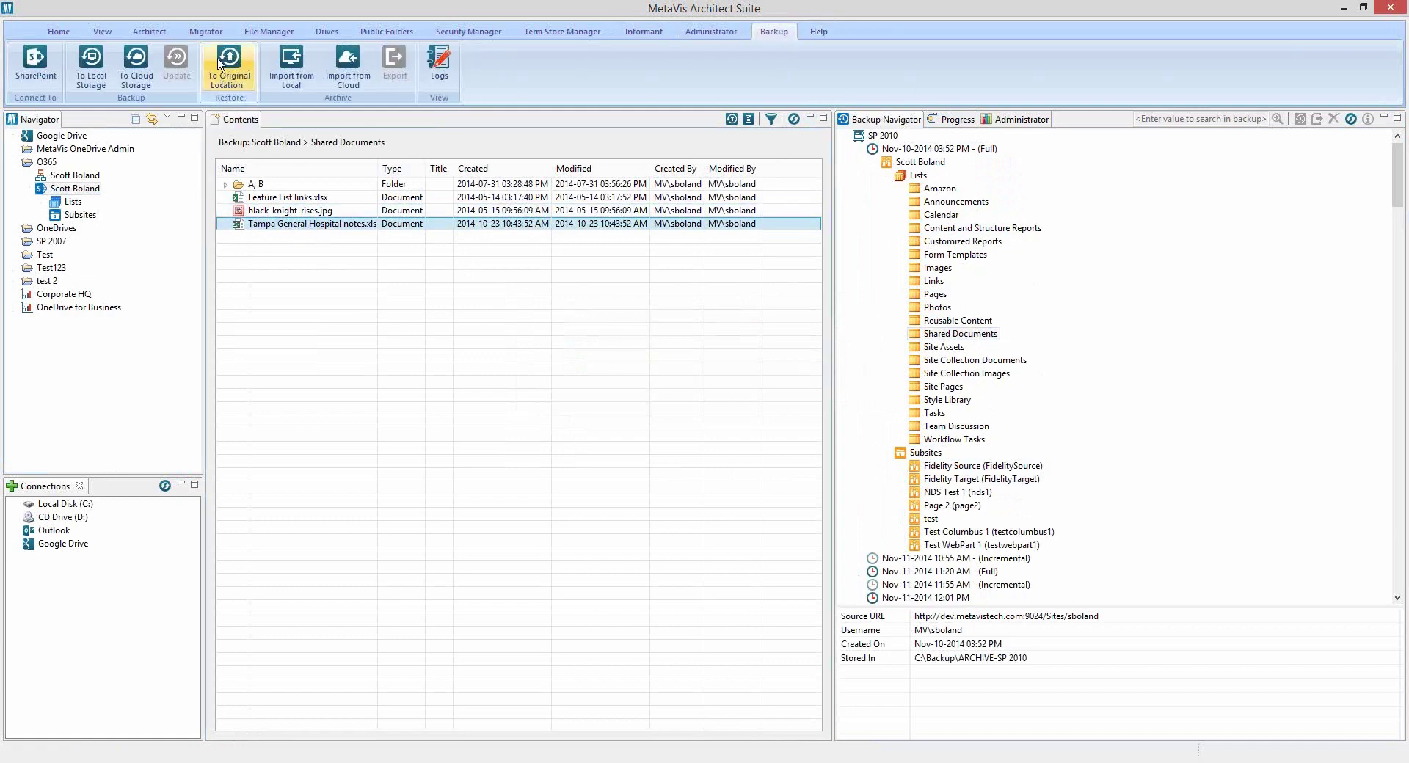
pyautogui.rightClick(287, 227)
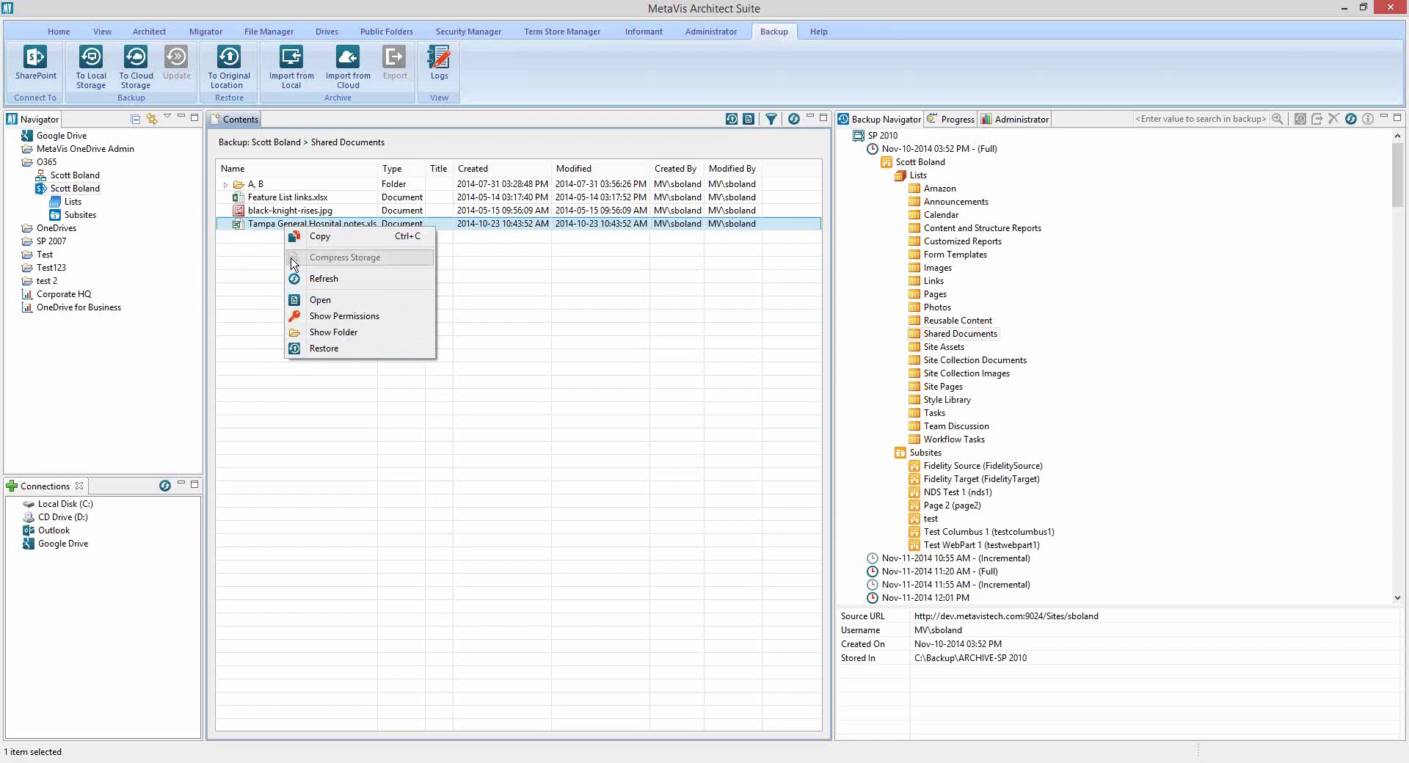
pyautogui.click(257, 247)
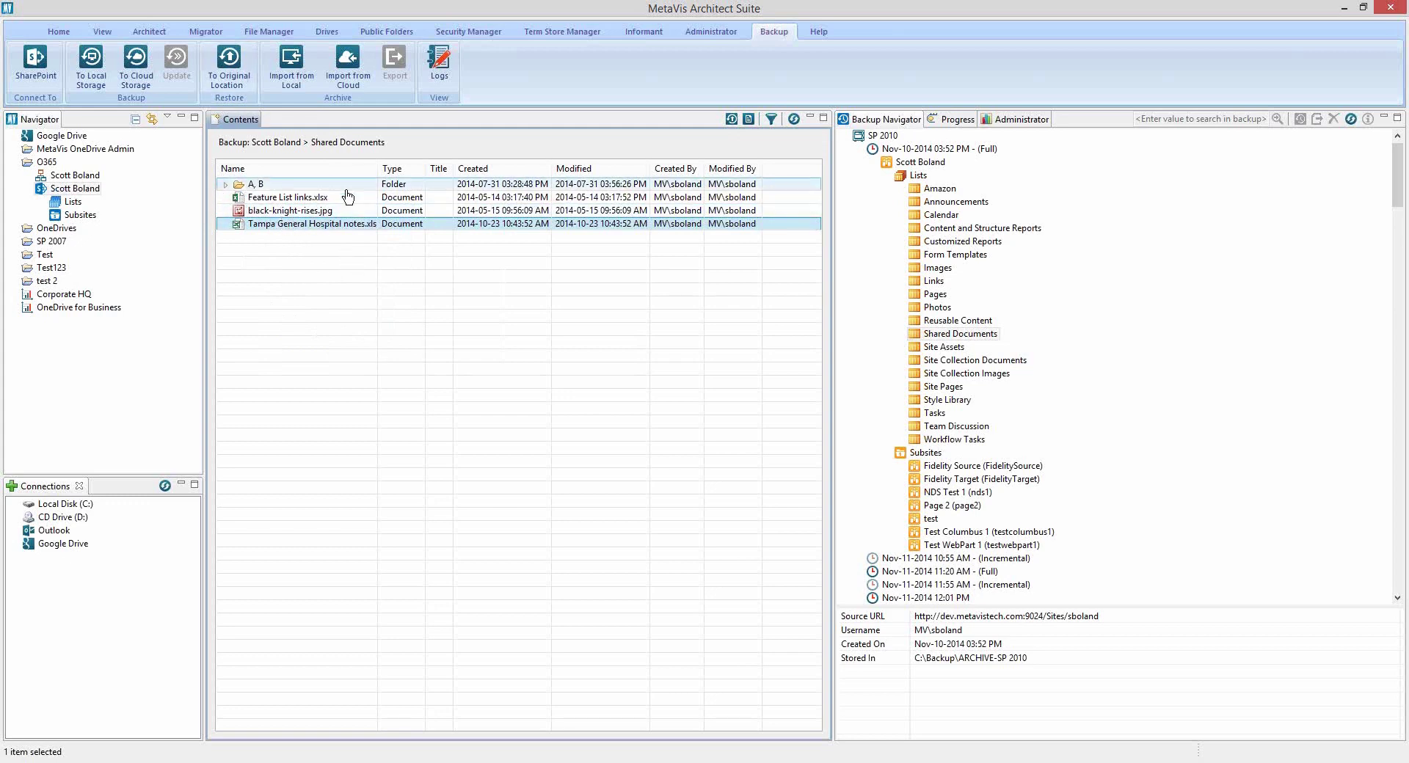
# Step: Select everything in Shared Documents, set the restore to original location to include the 1 most recent version, and cancel it
pyautogui.keyDown('ctrl'); pyautogui.click(296, 213); pyautogui.keyUp('ctrl')
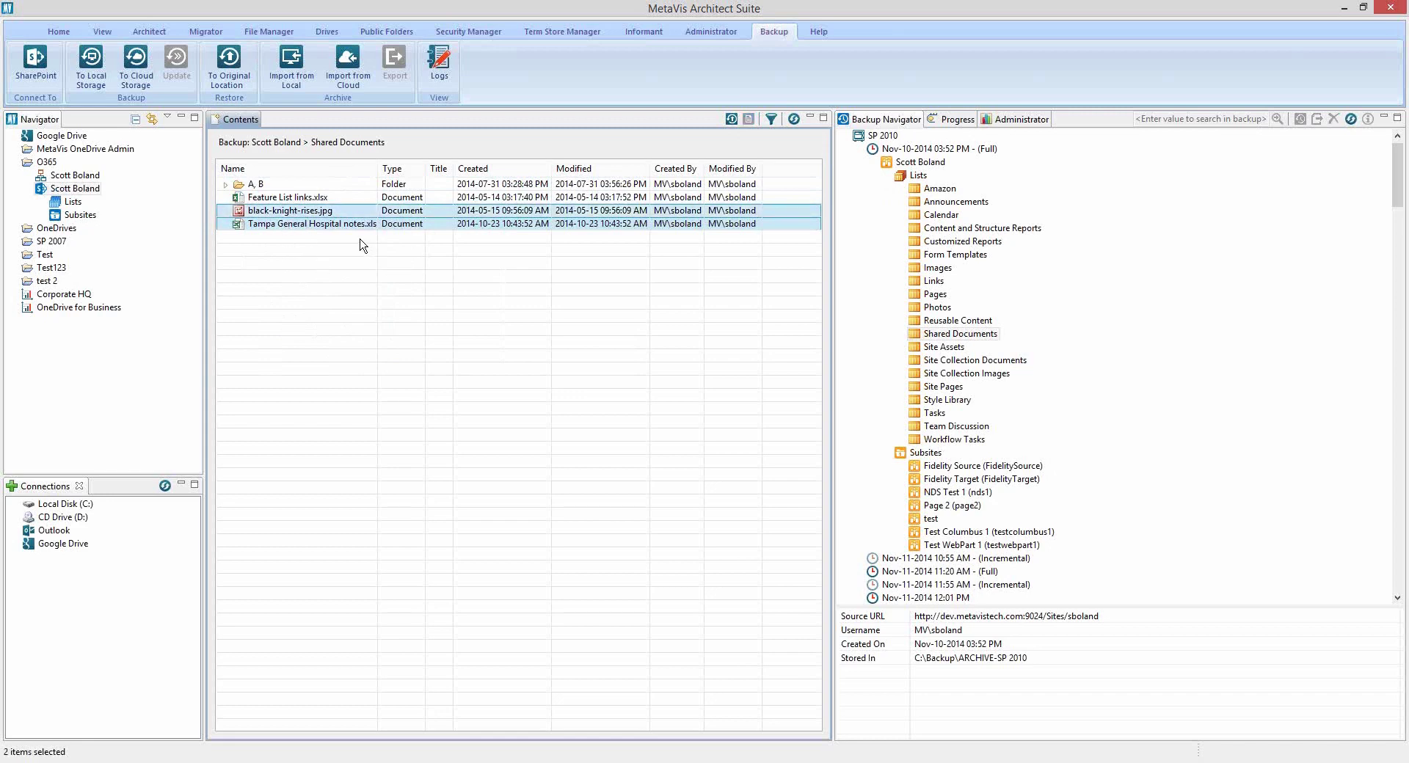
pyautogui.hotkey('ctrl', 'a')
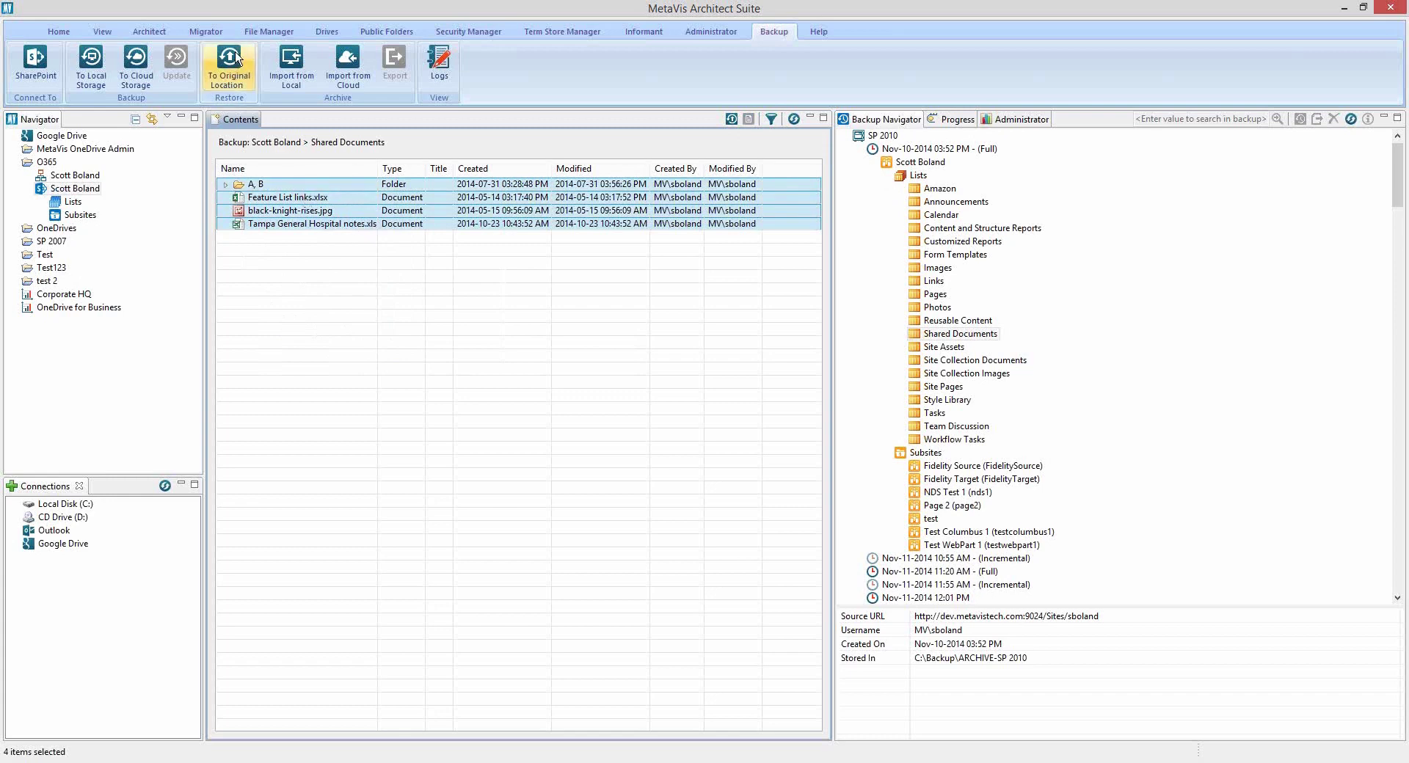
pyautogui.rightClick(322, 186)
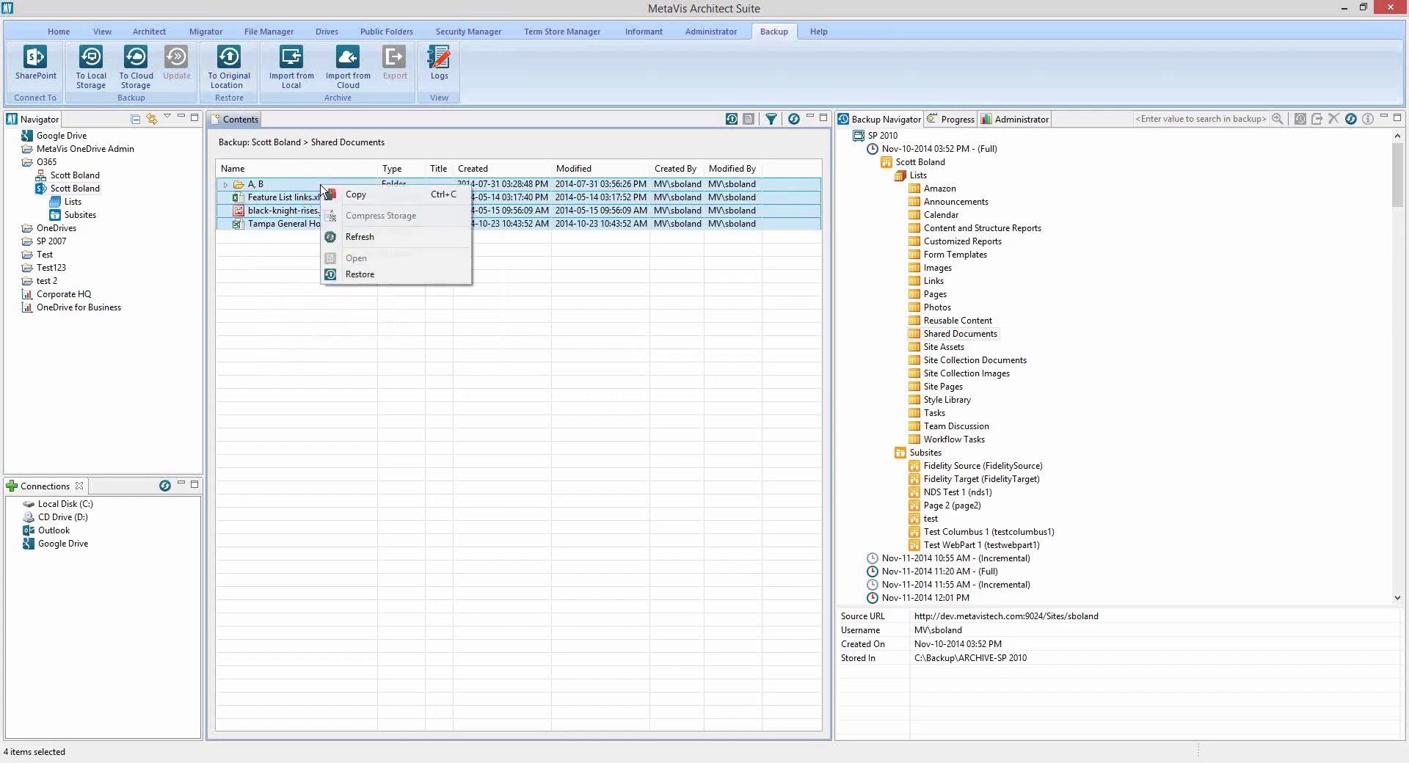
pyautogui.click(231, 61)
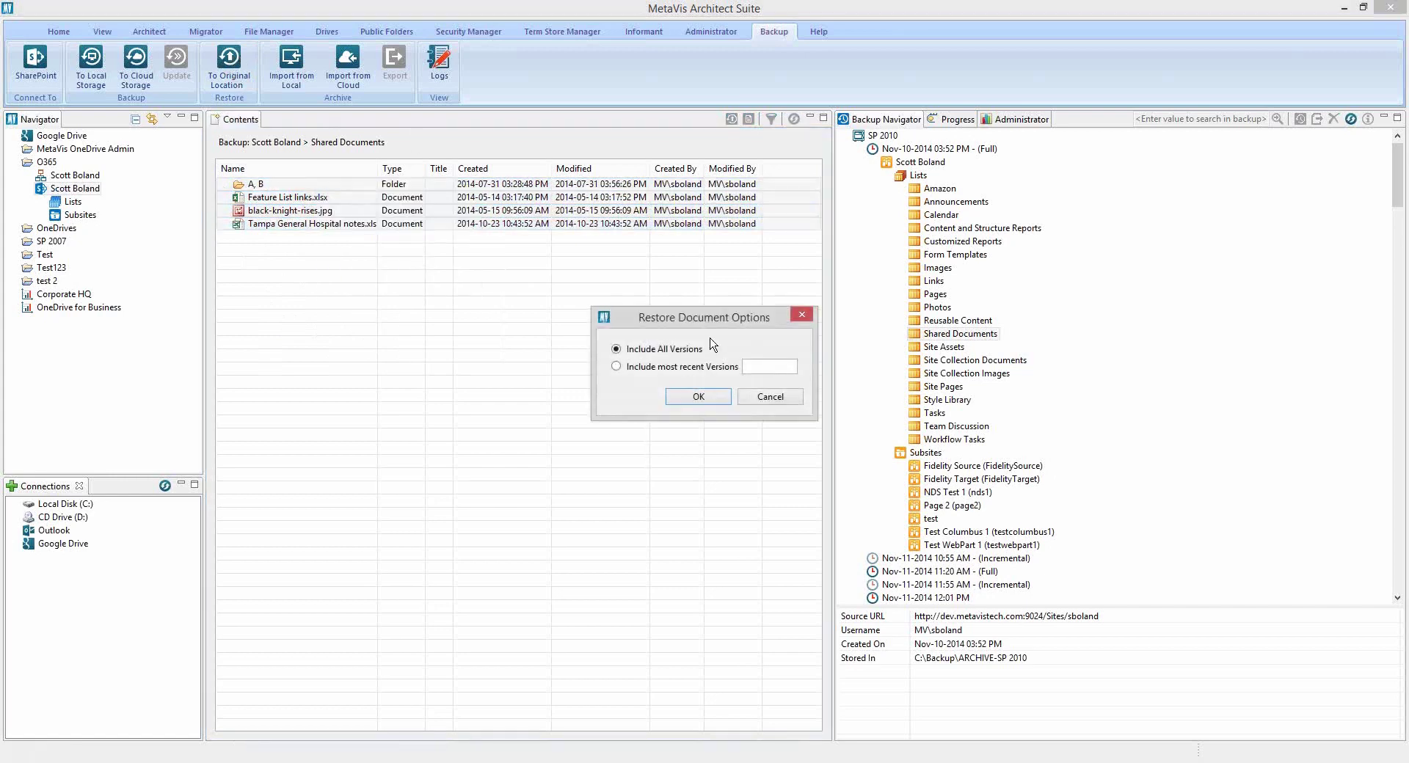
pyautogui.click(653, 371)
pyautogui.write('1')
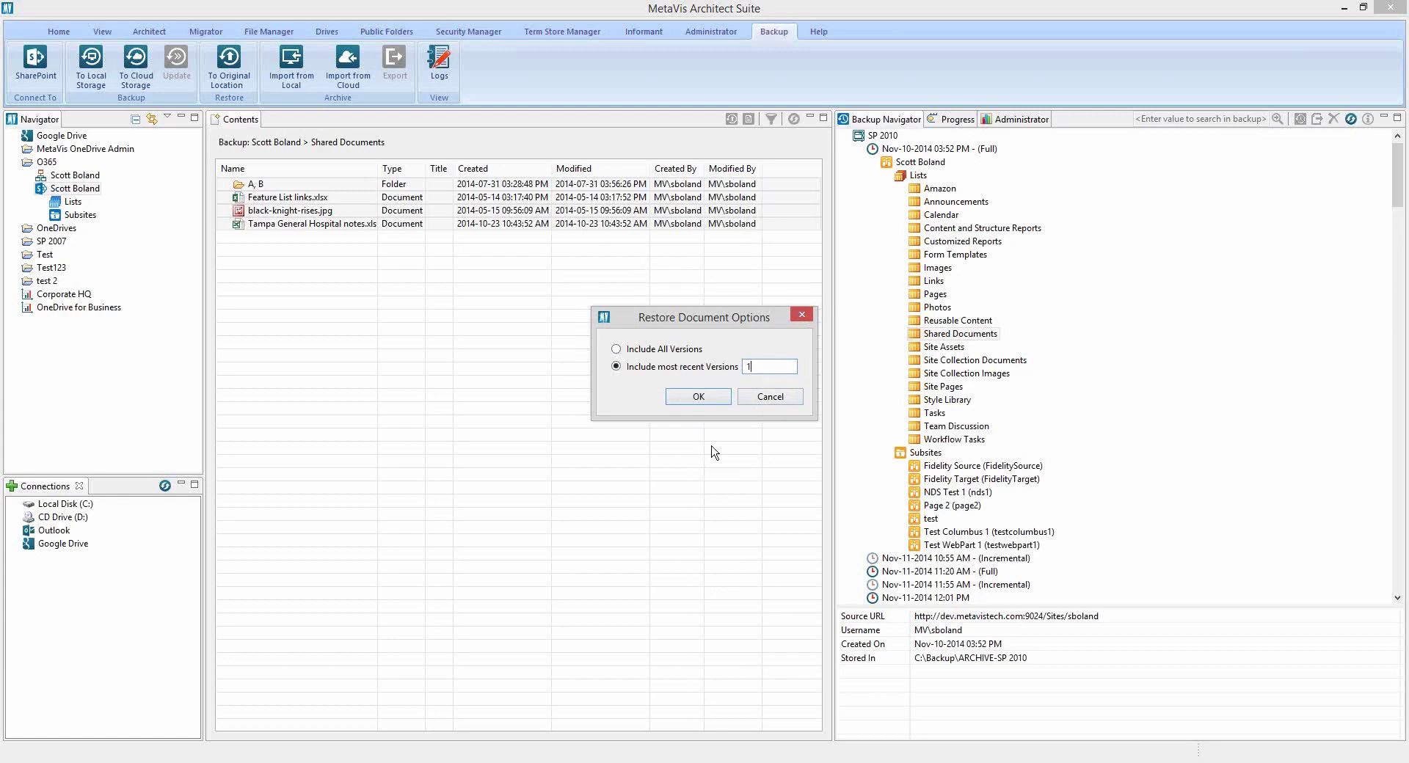
pyautogui.click(770, 397)
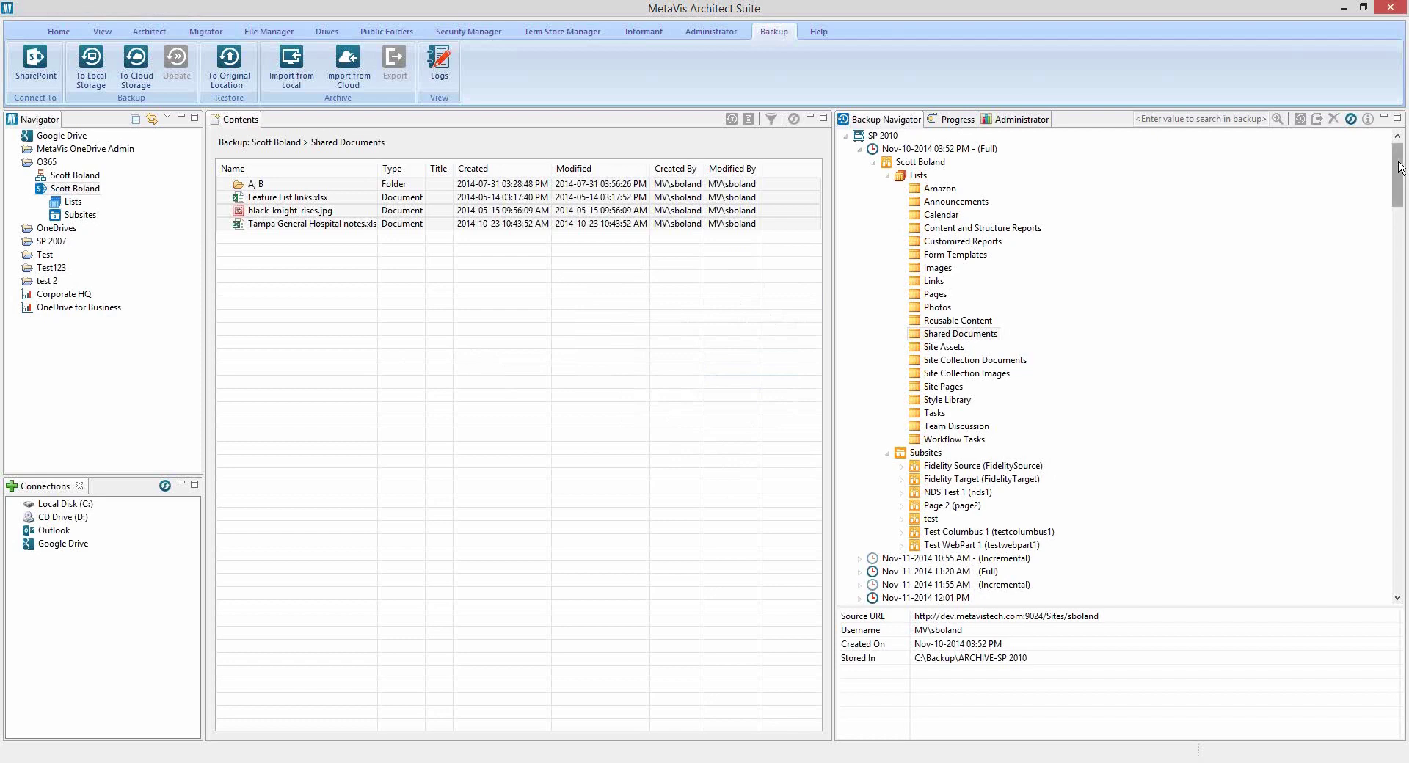
# Step: Collapse the lists, site and Nov-10-2014 03:52 PM full backup, and fold up the whole SP 2010 backup
pyautogui.scroll(-1, 1401, 165)
pyautogui.scroll(1, 1400, 165)
pyautogui.scroll(1, 1400, 165)
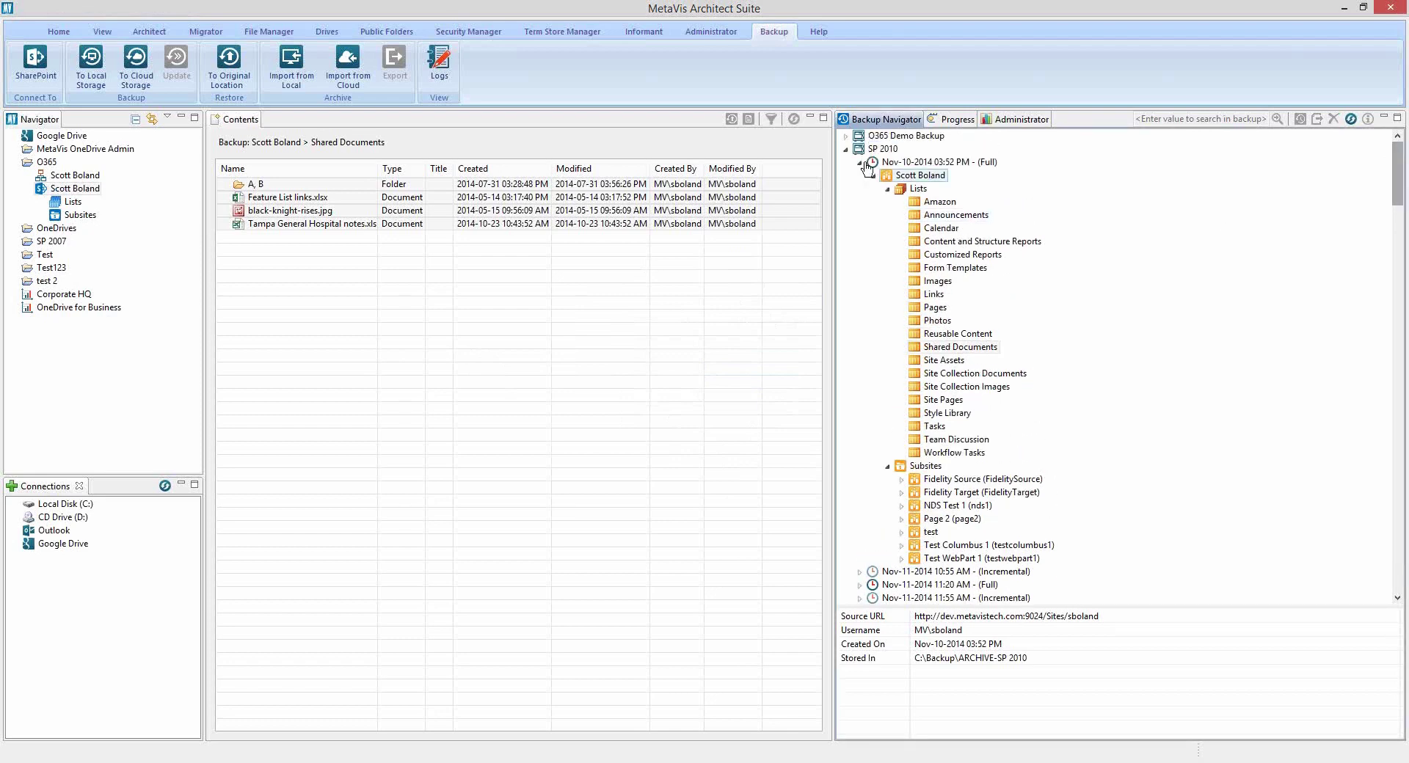
pyautogui.click(887, 188)
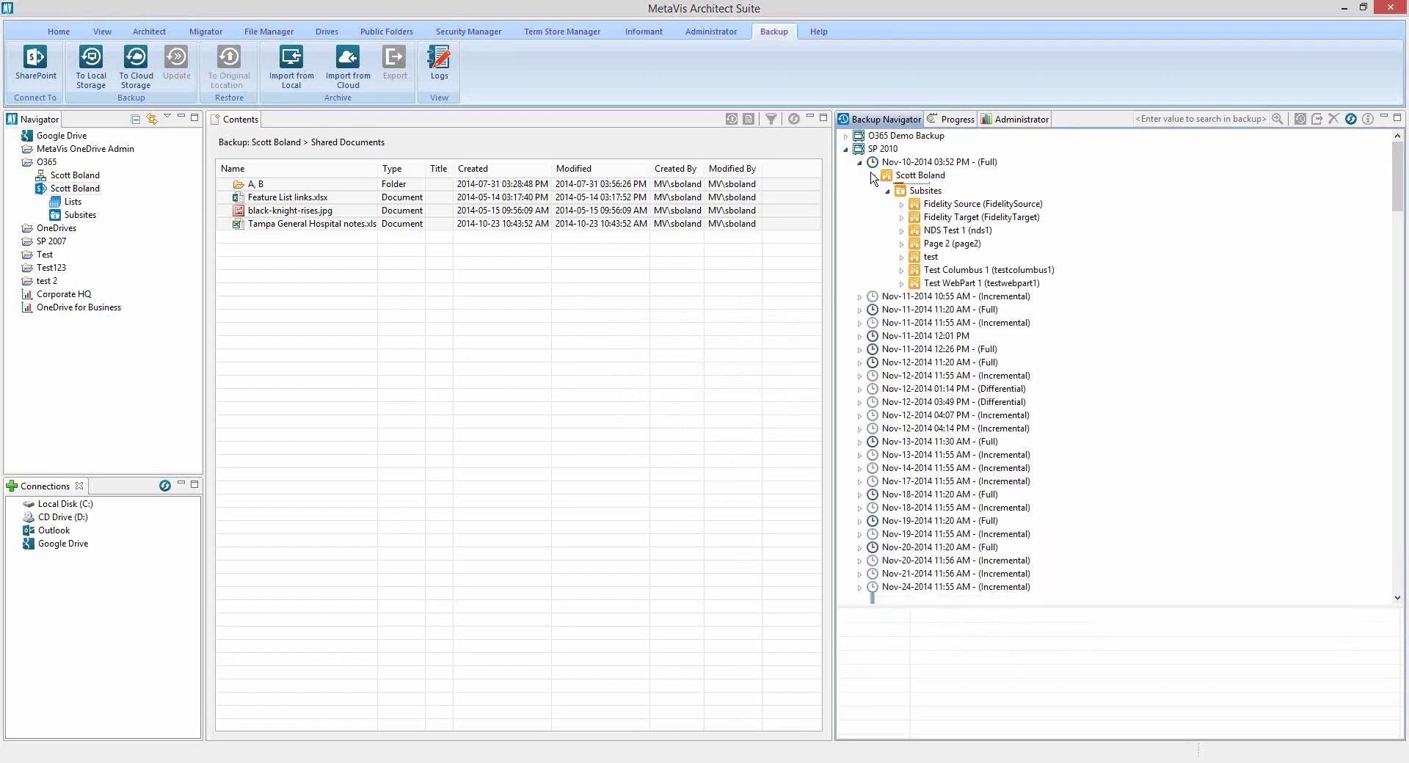
pyautogui.click(876, 176)
pyautogui.click(861, 163)
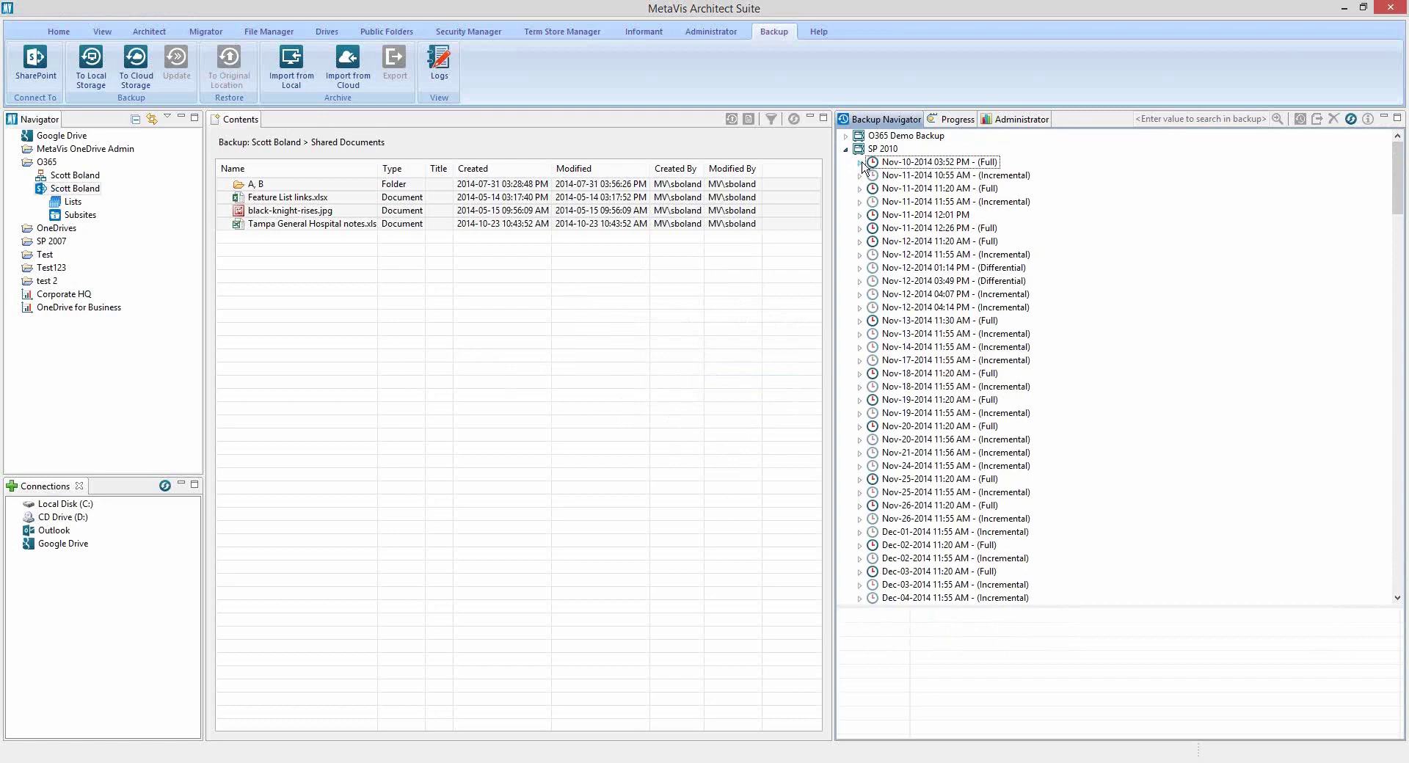
pyautogui.click(847, 149)
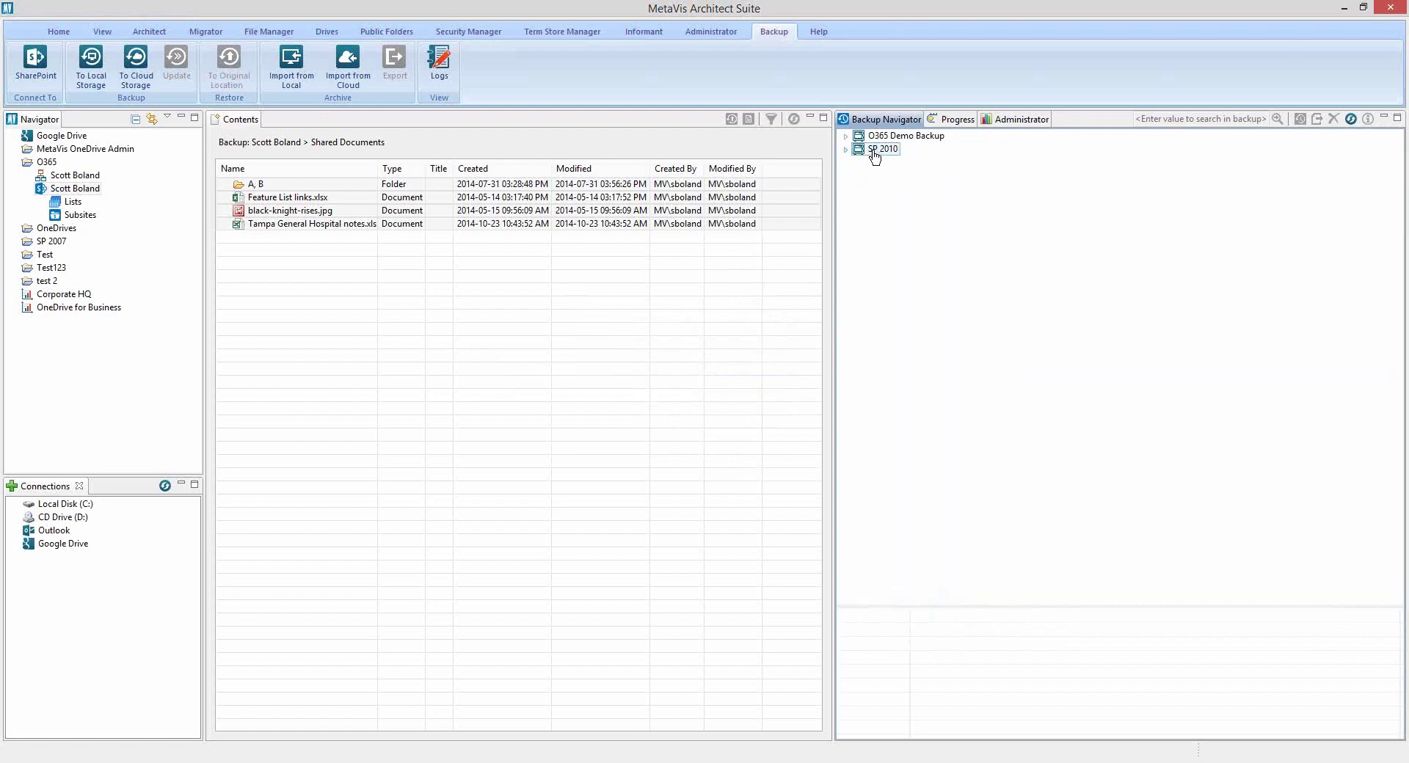
# Step: Open the update options for the SP 2010 backup and read the help on Incremental Backup
pyautogui.rightClick(875, 156)
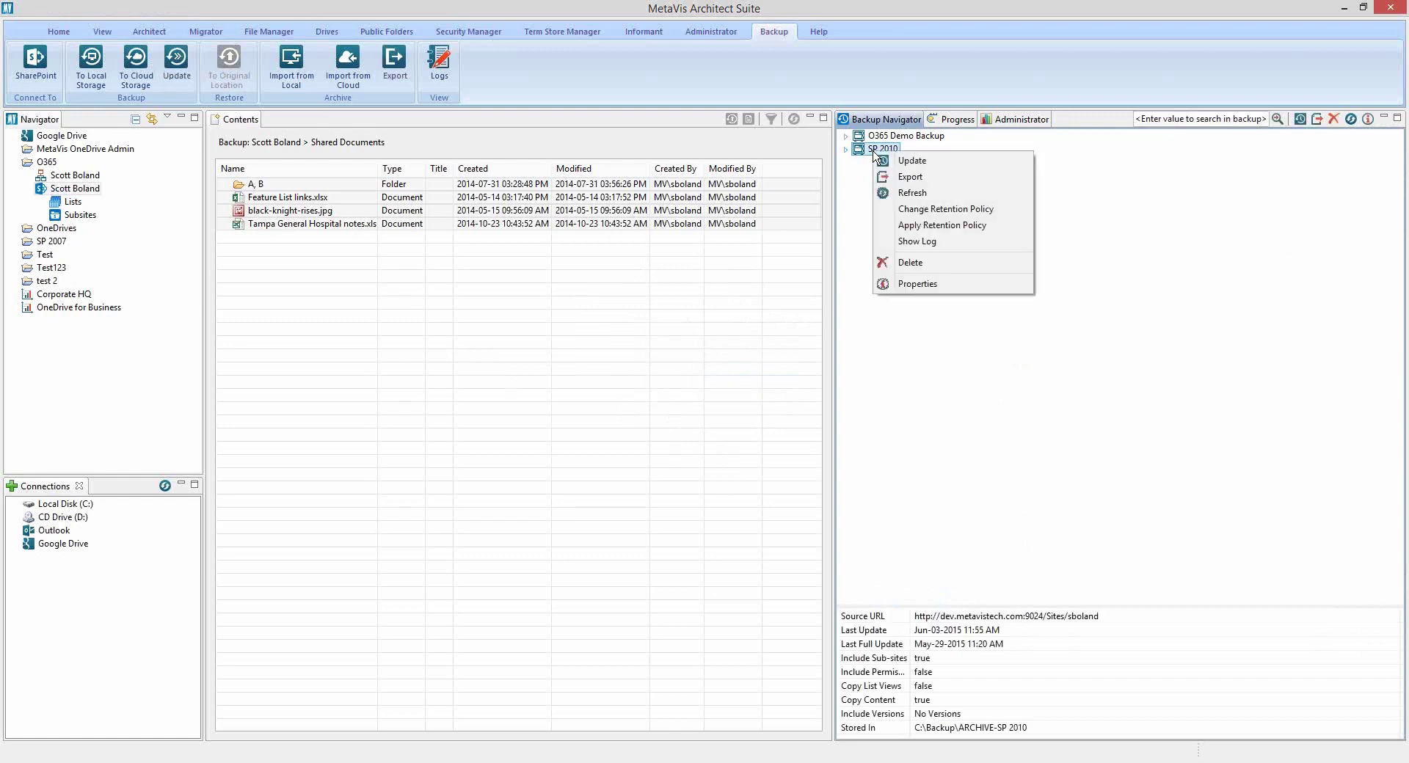
pyautogui.click(941, 169)
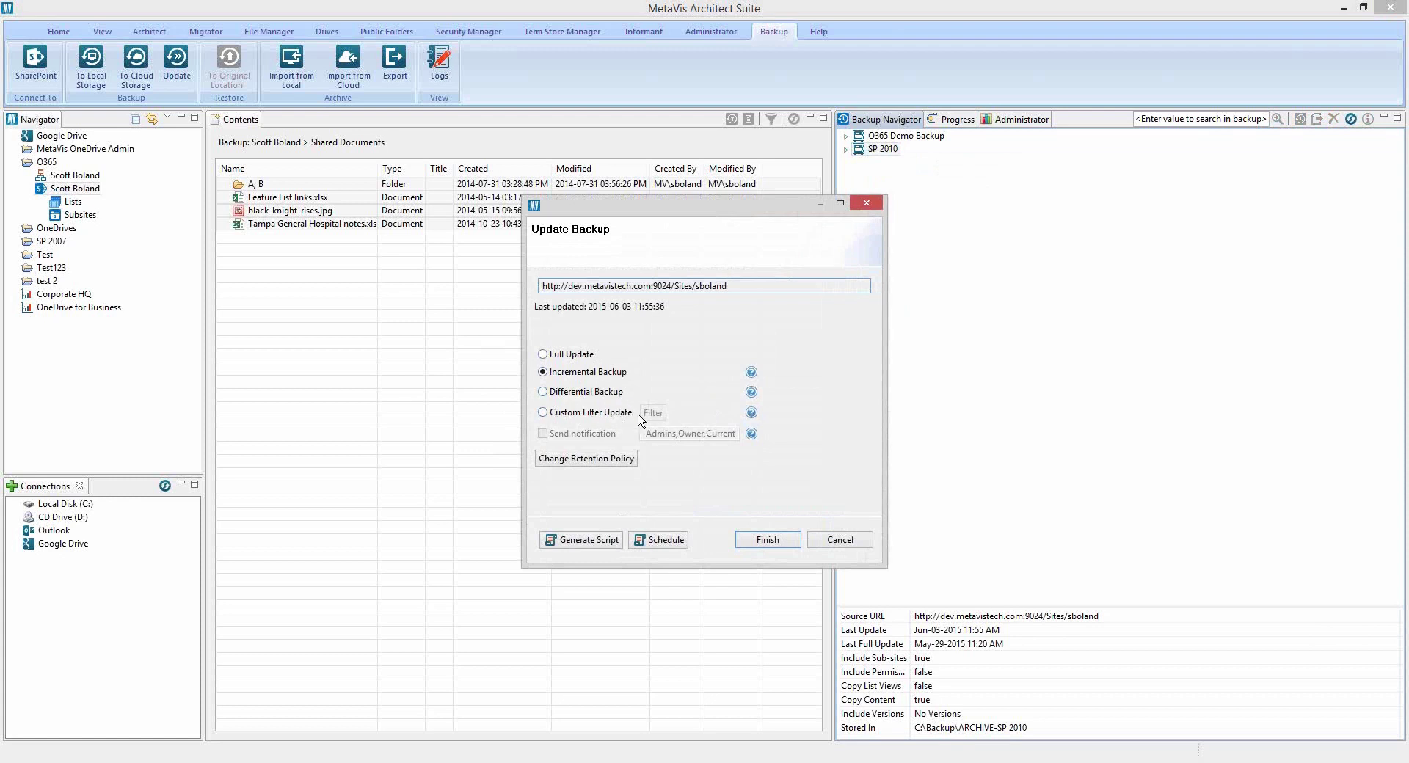
pyautogui.click(752, 374)
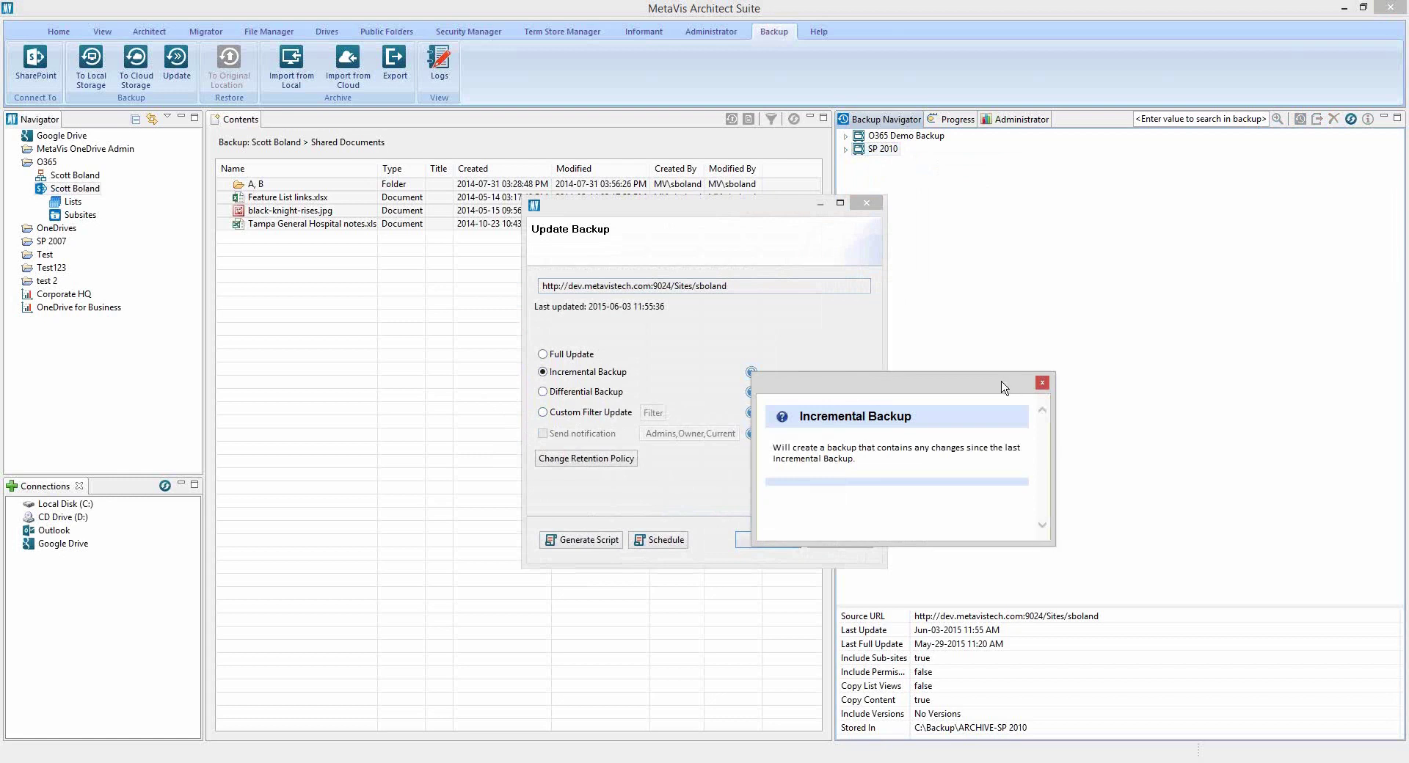
pyautogui.click(1042, 384)
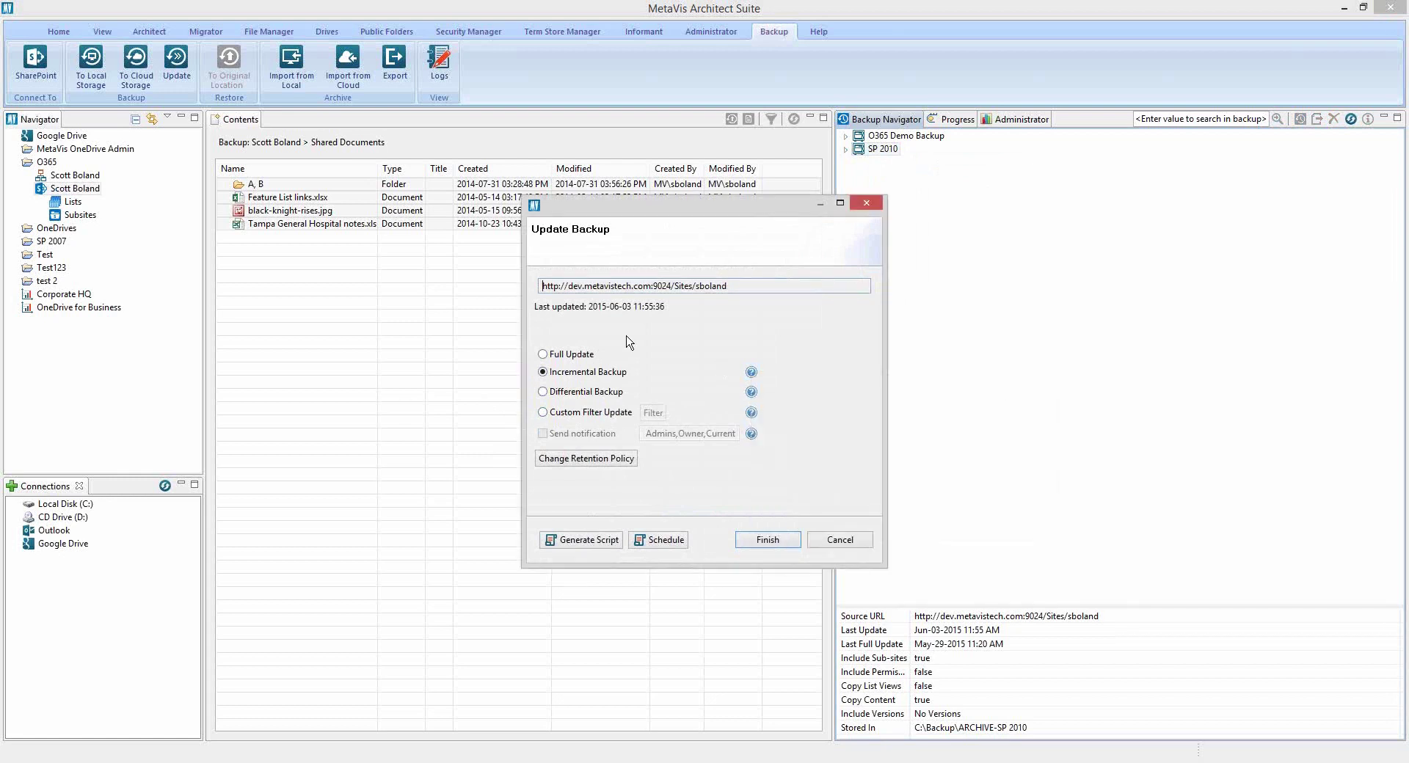
# Step: Review the update's retention policy and scheduling options, and cancel the backup update without changes
pyautogui.click(575, 469)
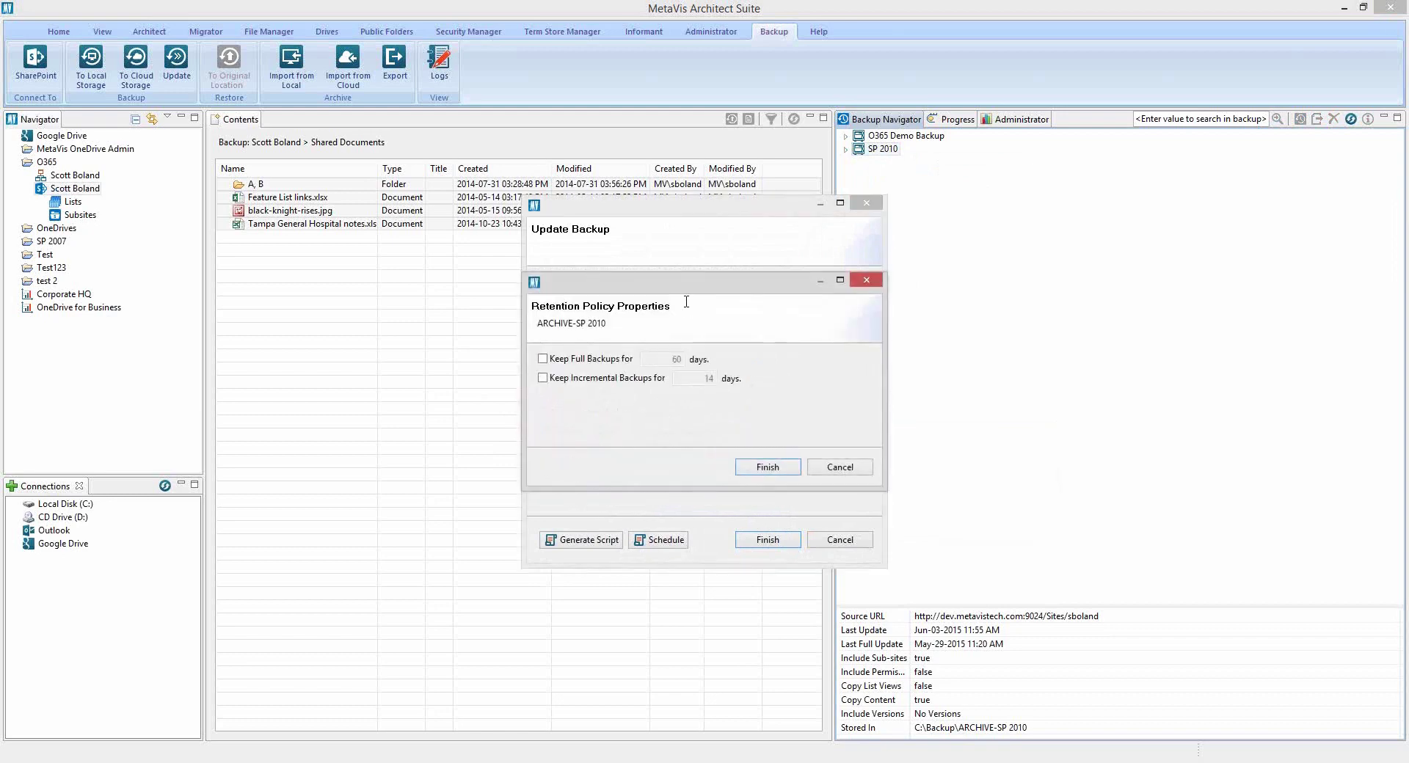
pyautogui.click(842, 467)
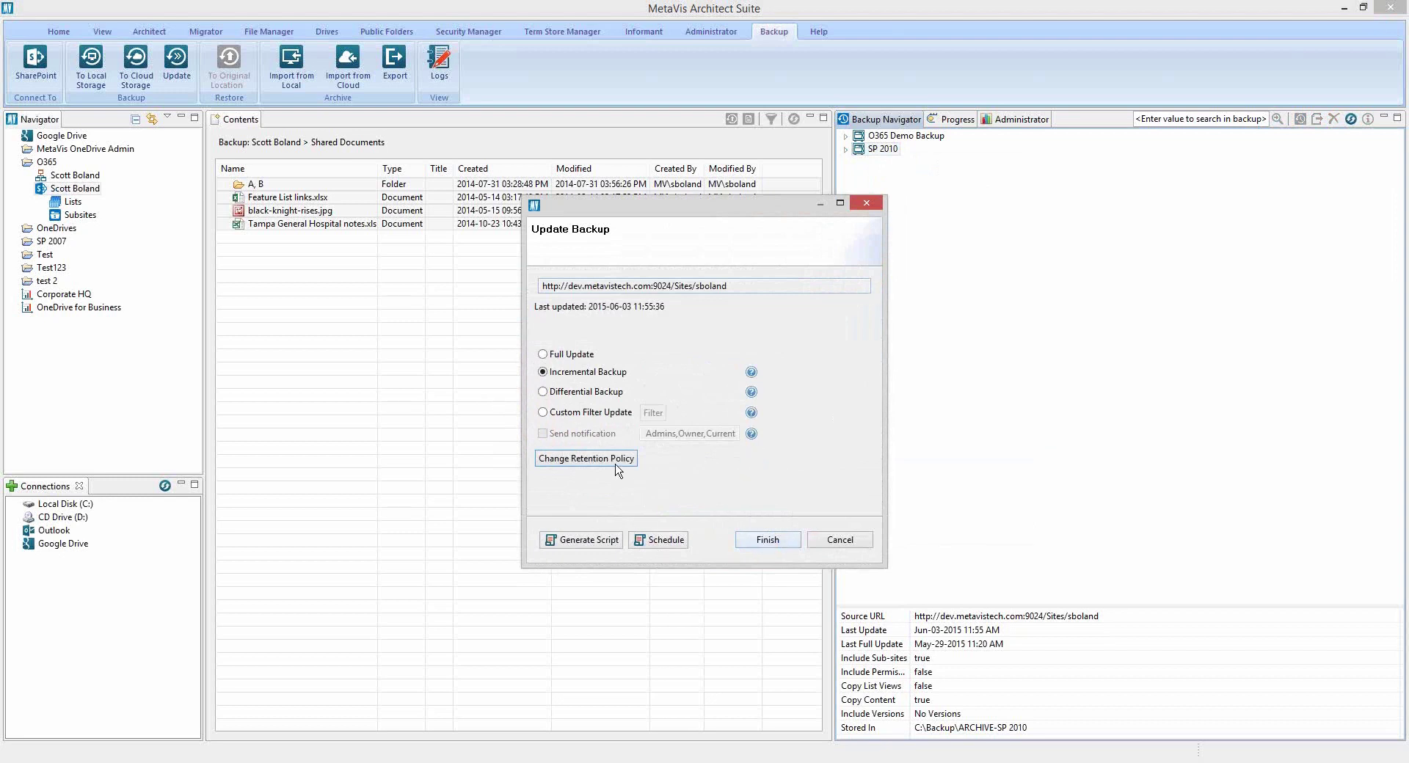
pyautogui.click(662, 543)
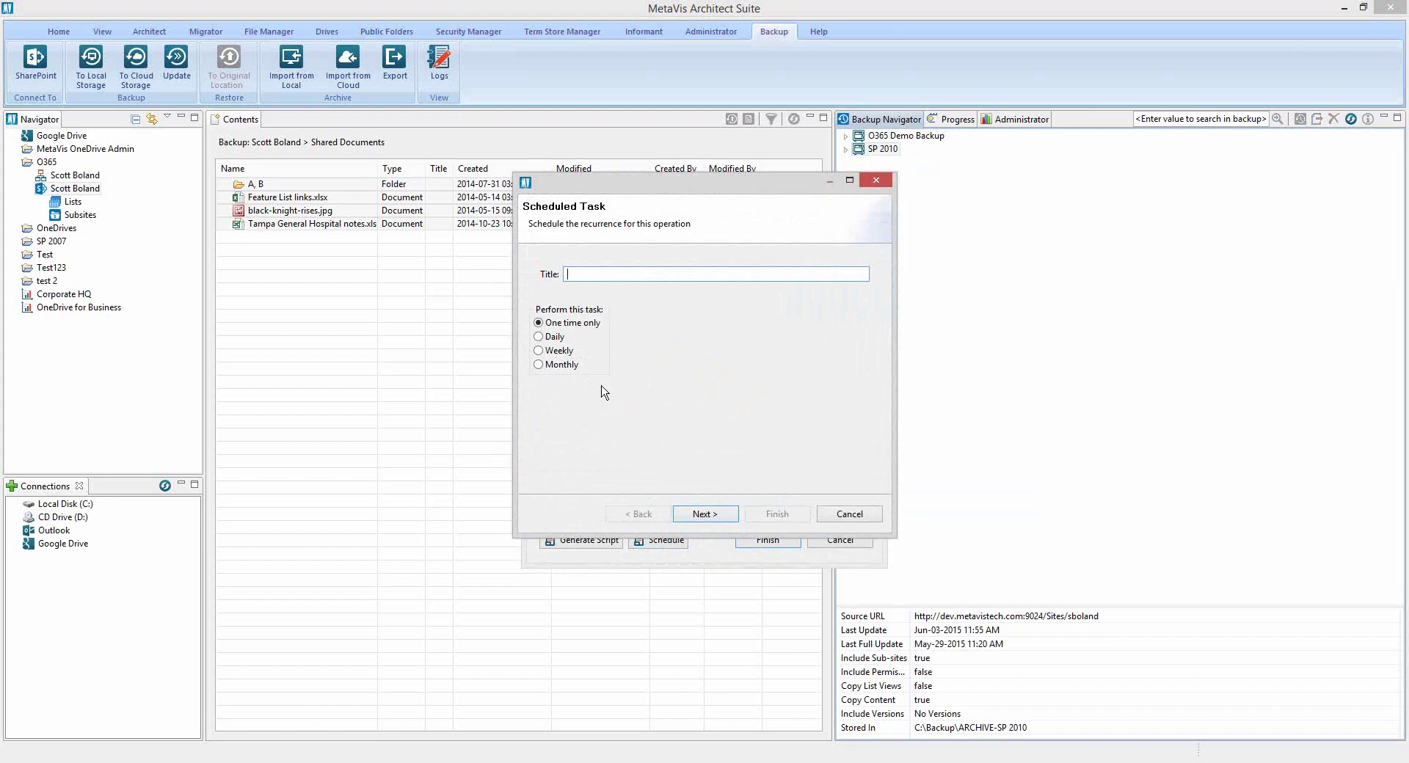
pyautogui.click(852, 515)
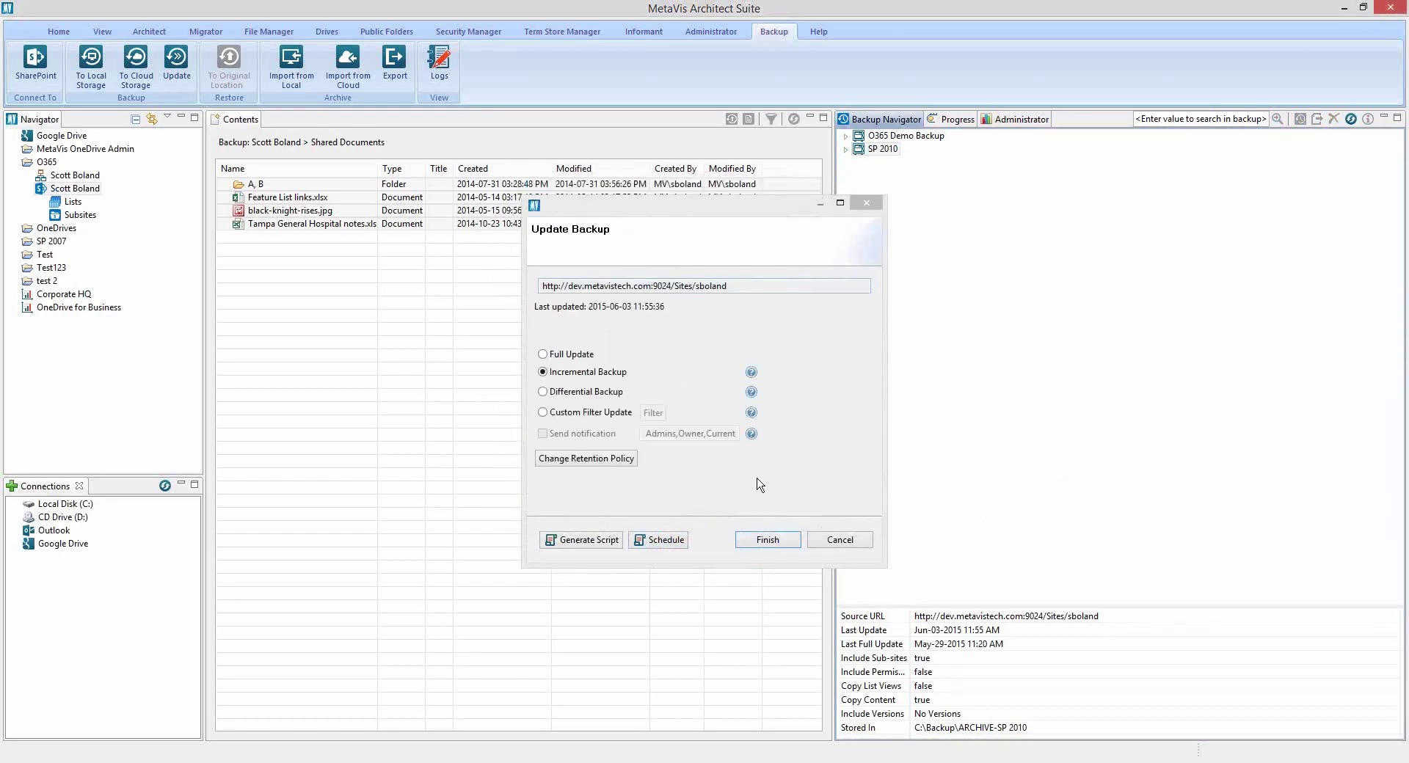
pyautogui.click(837, 542)
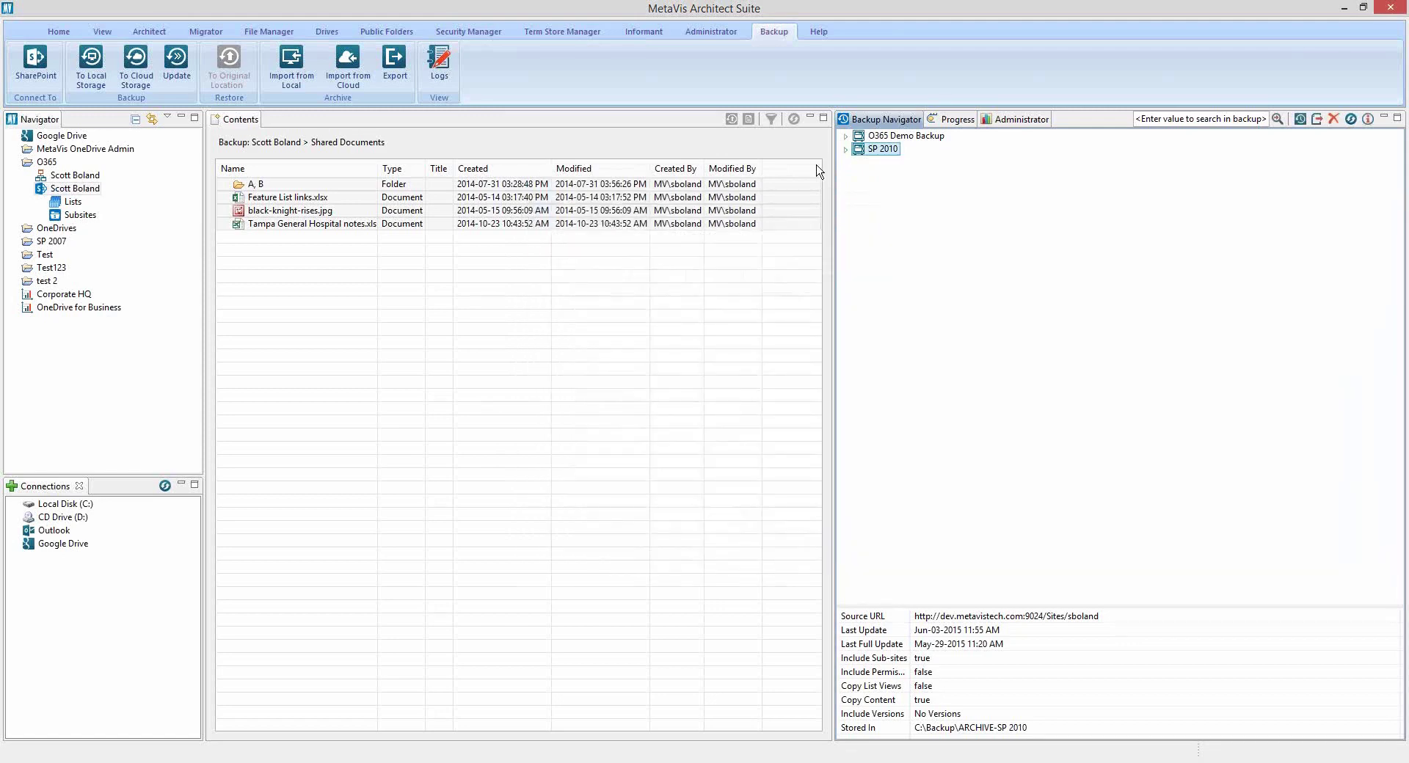
# Step: Expand the SP 2010 backup to examine its full and incremental snapshots, and open the backup's properties
pyautogui.click(846, 149)
pyautogui.click(950, 163)
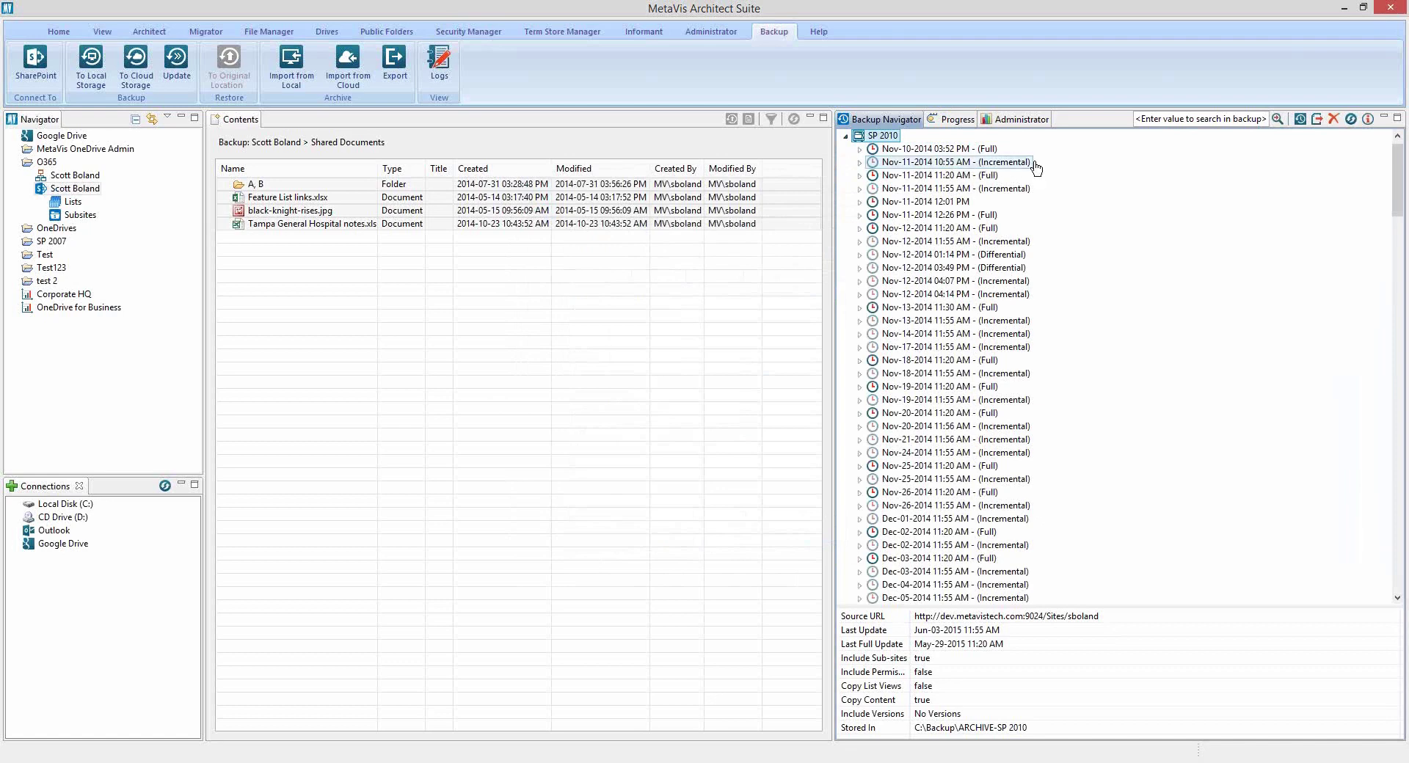
pyautogui.click(987, 176)
pyautogui.click(984, 163)
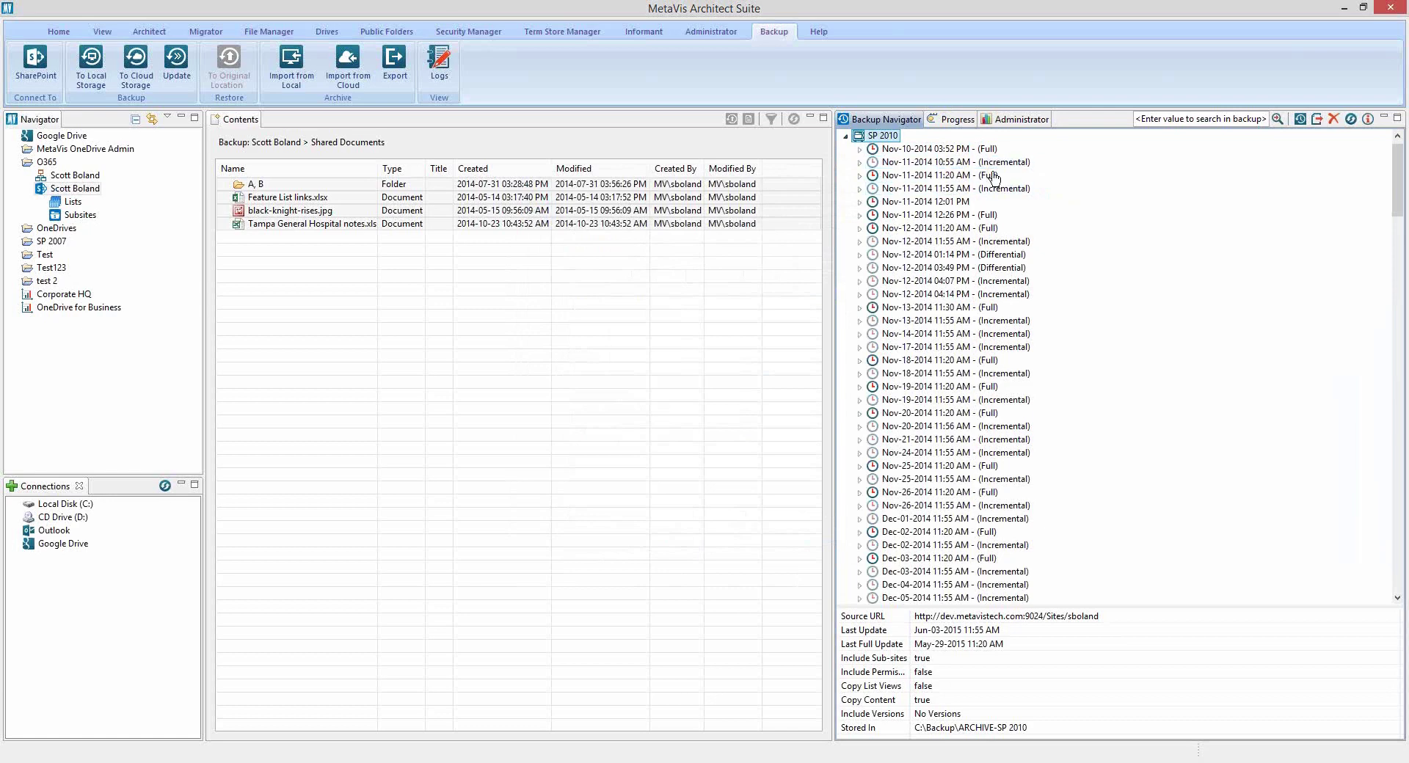
pyautogui.rightClick(875, 137)
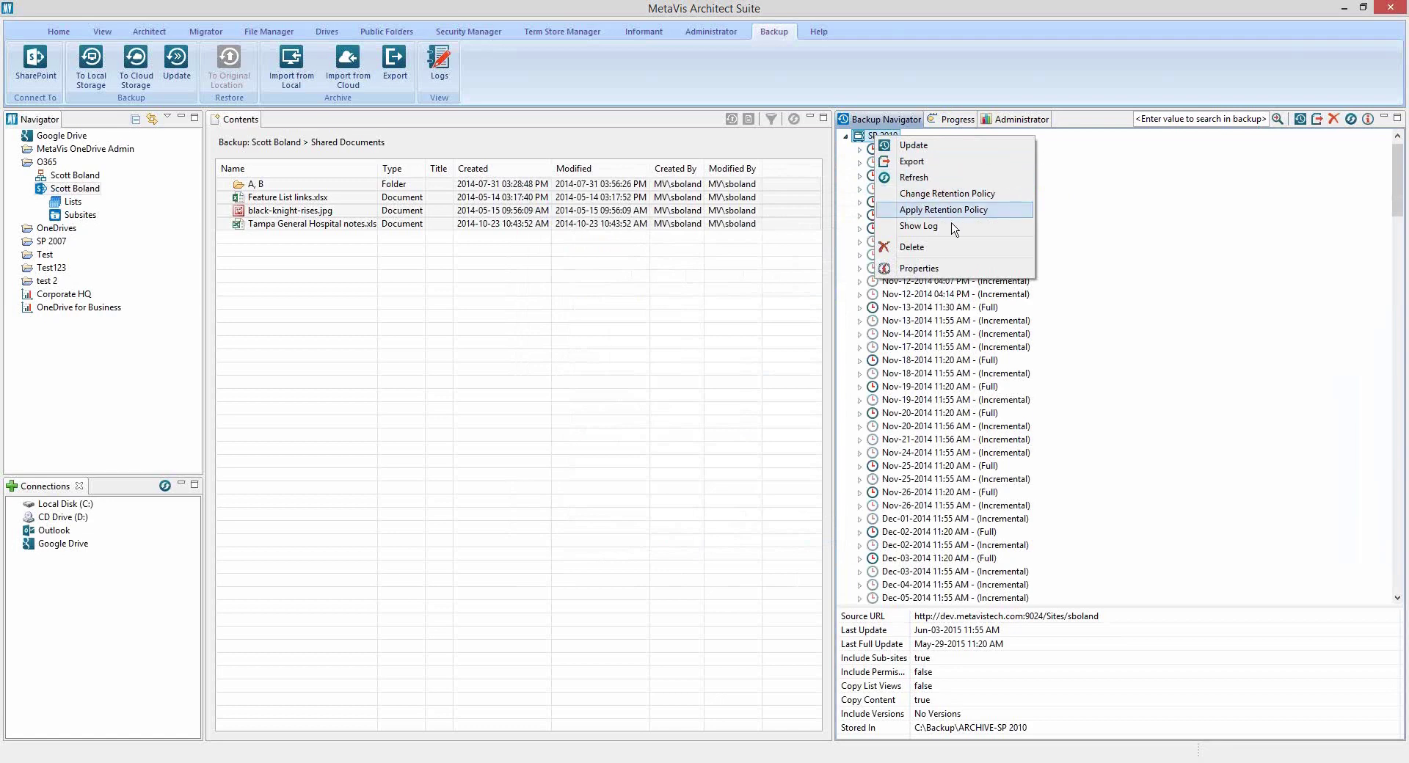
pyautogui.click(932, 270)
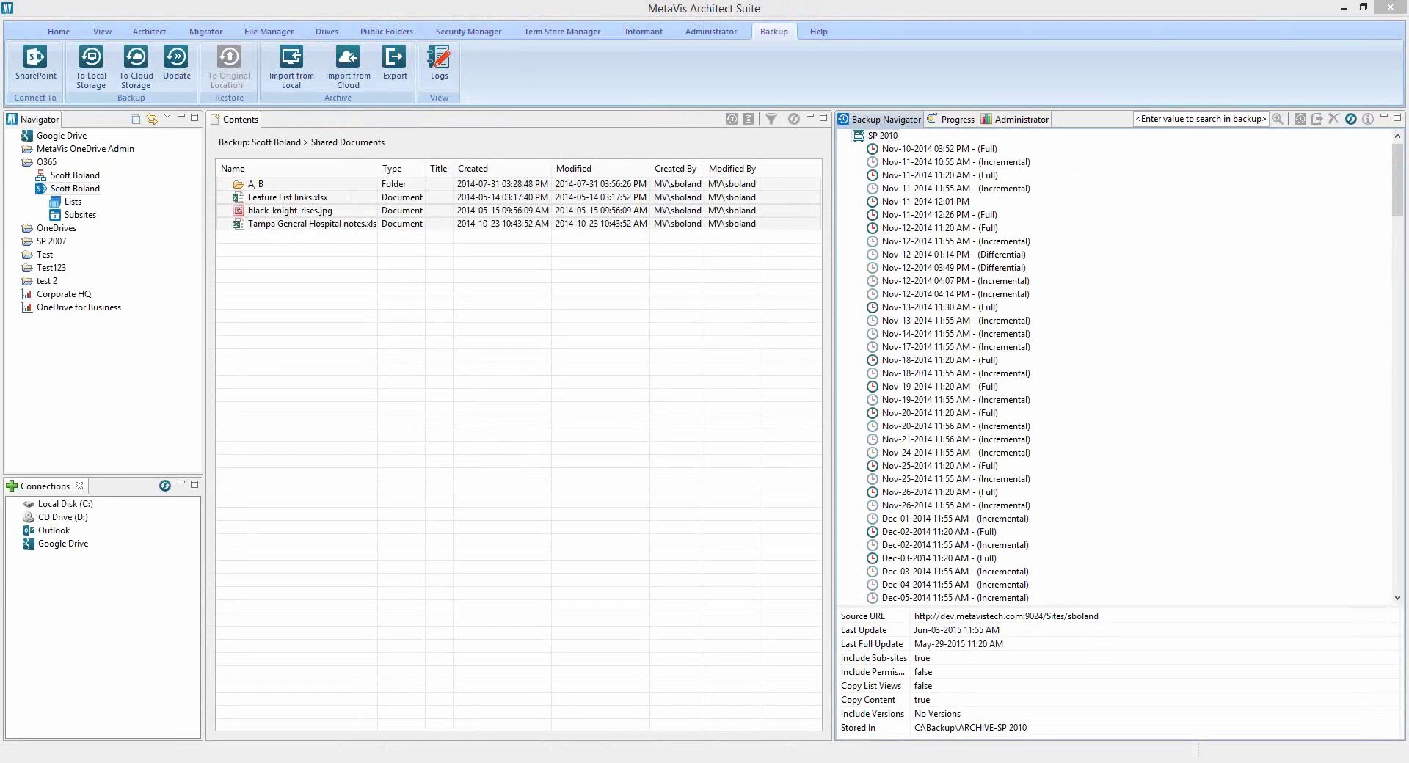
# Step: Show the log history for the last 25 days and load the backup log started 2015-May-18 07:15:15 EDT
pyautogui.click(439, 62)
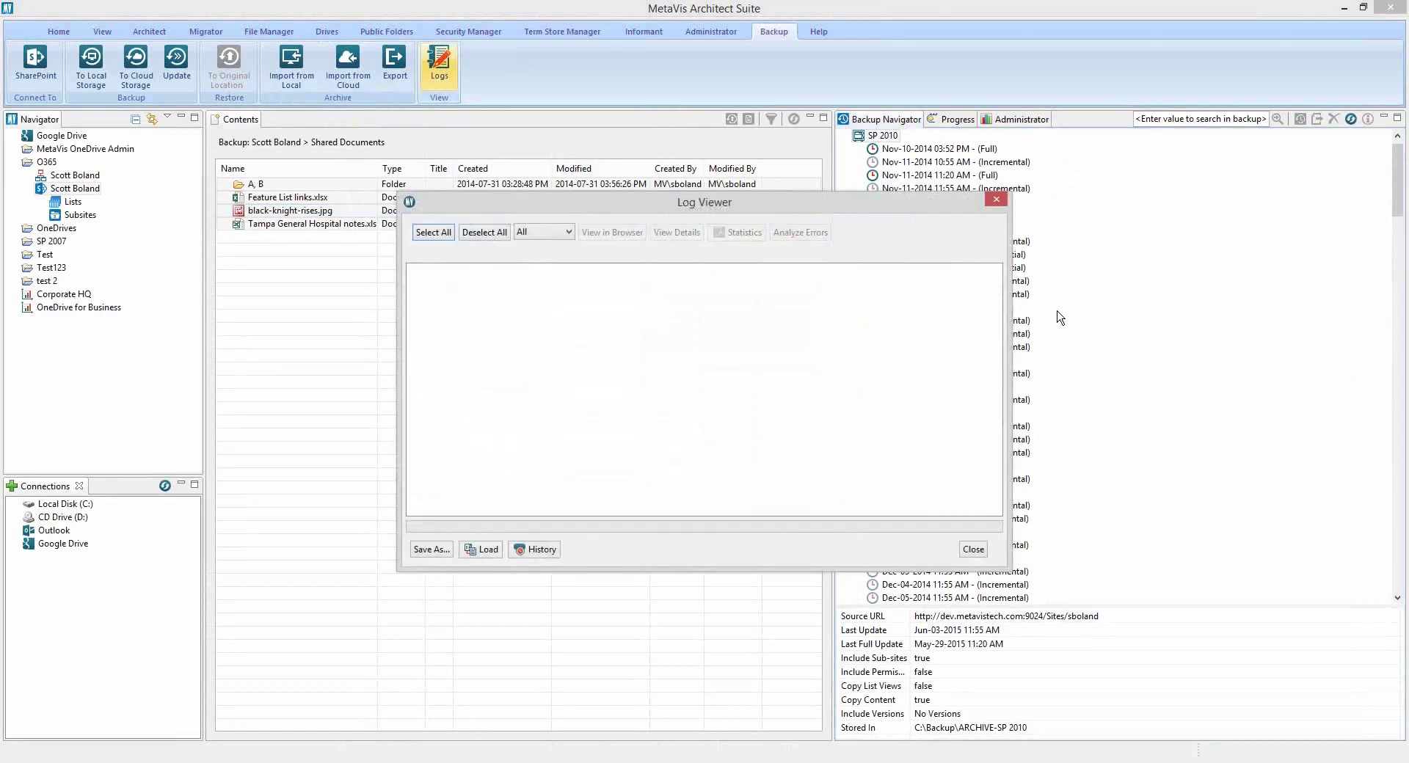
pyautogui.click(535, 552)
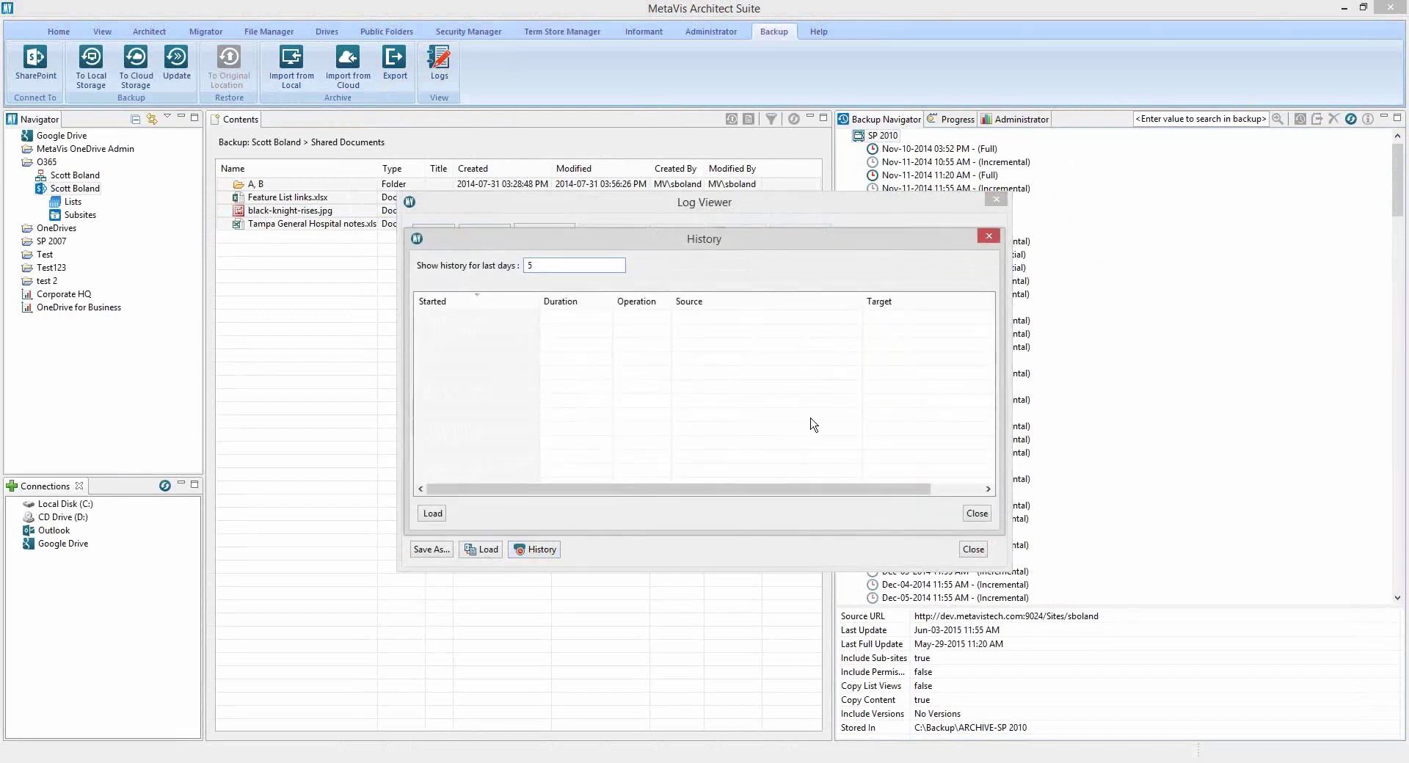
pyautogui.moveTo(542, 266); pyautogui.dragTo(524, 266)
pyautogui.write('25')
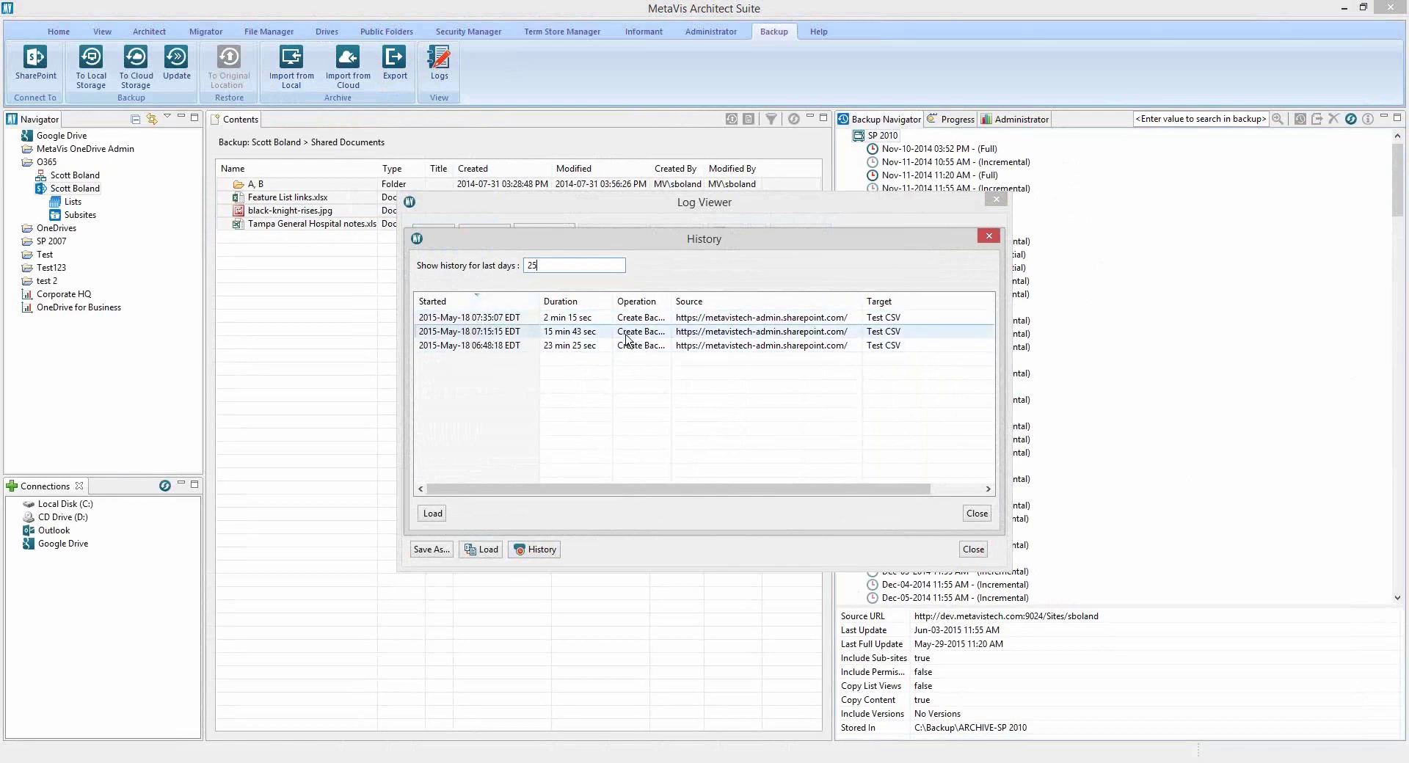
pyautogui.click(477, 337)
pyautogui.doubleClick(478, 337)
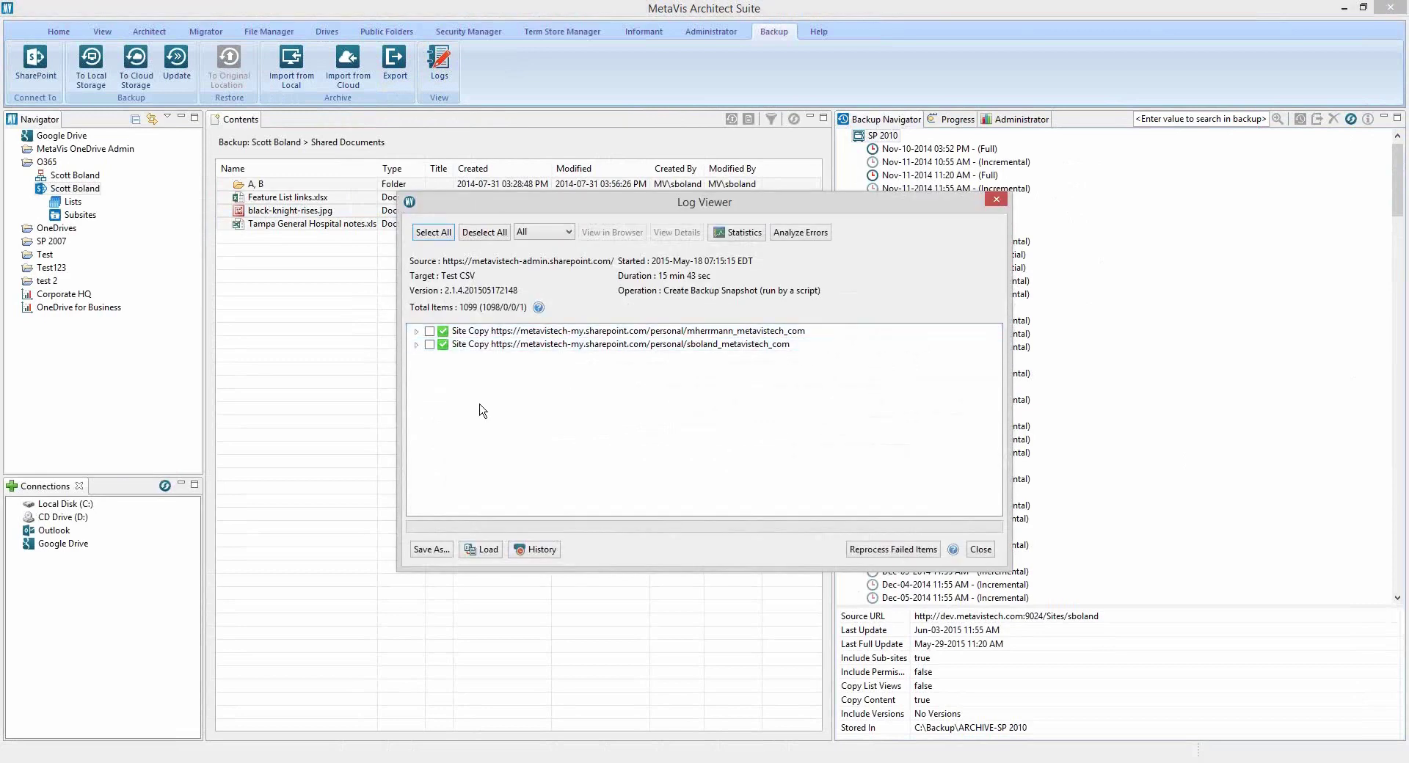
# Step: Expand both site copies in the log, filter the entries to Failed, and close the log viewer
pyautogui.click(416, 331)
pyautogui.click(416, 371)
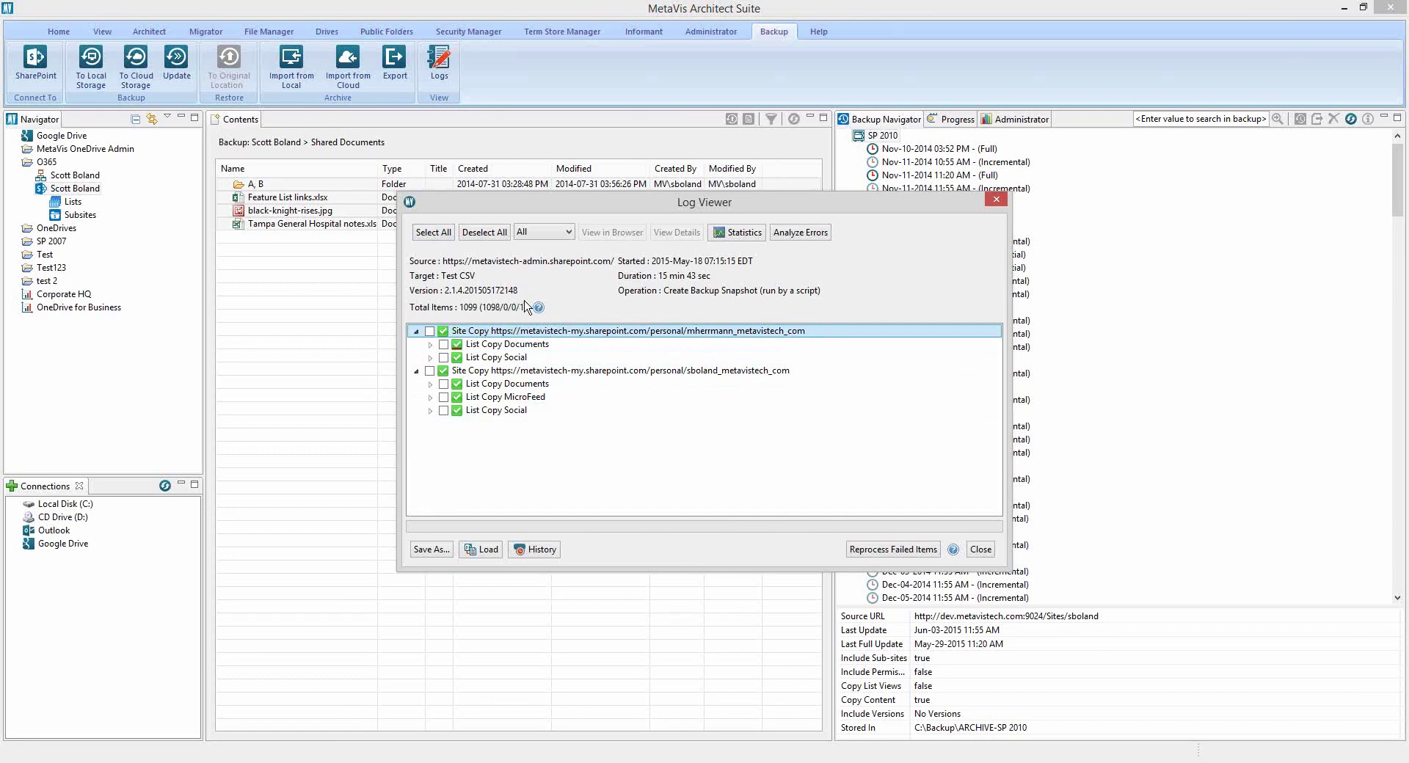
pyautogui.click(570, 234)
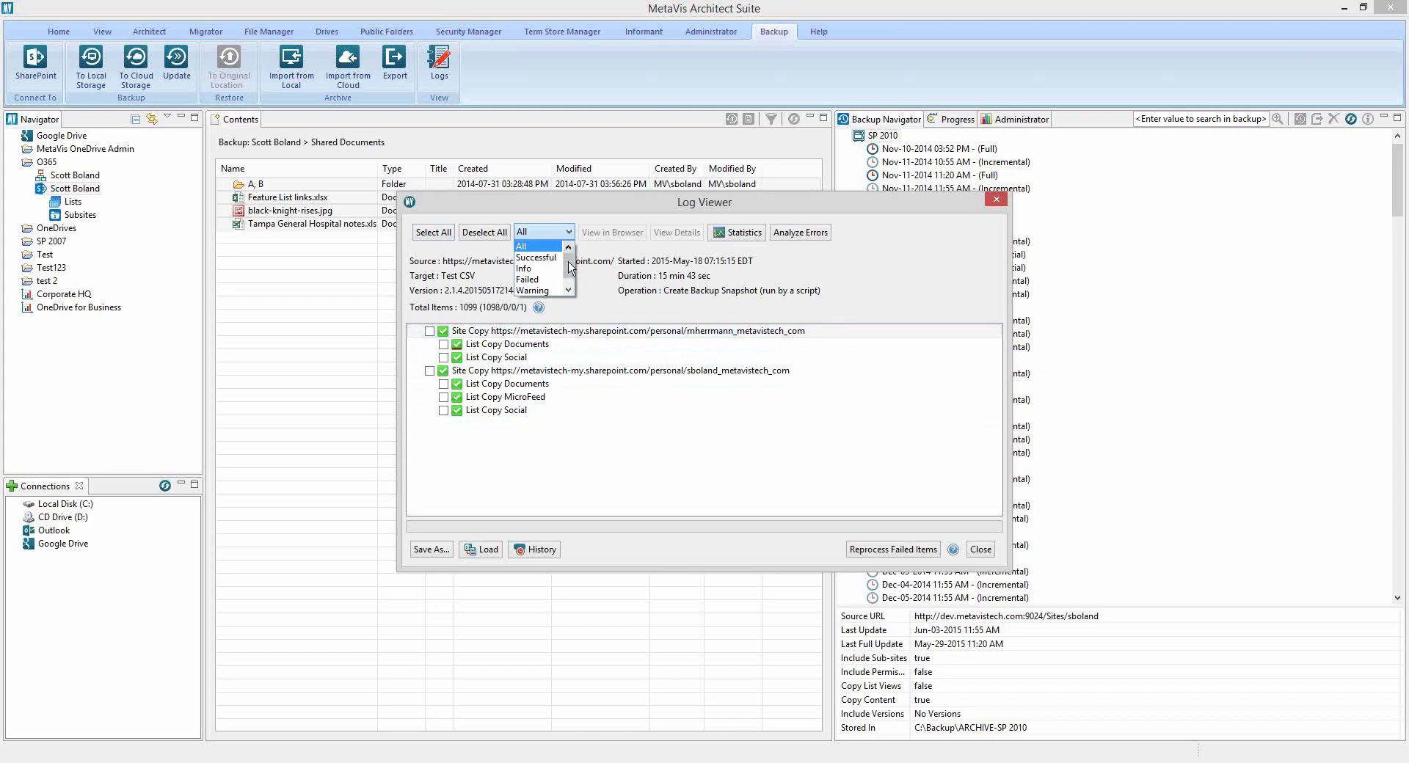
pyautogui.click(551, 281)
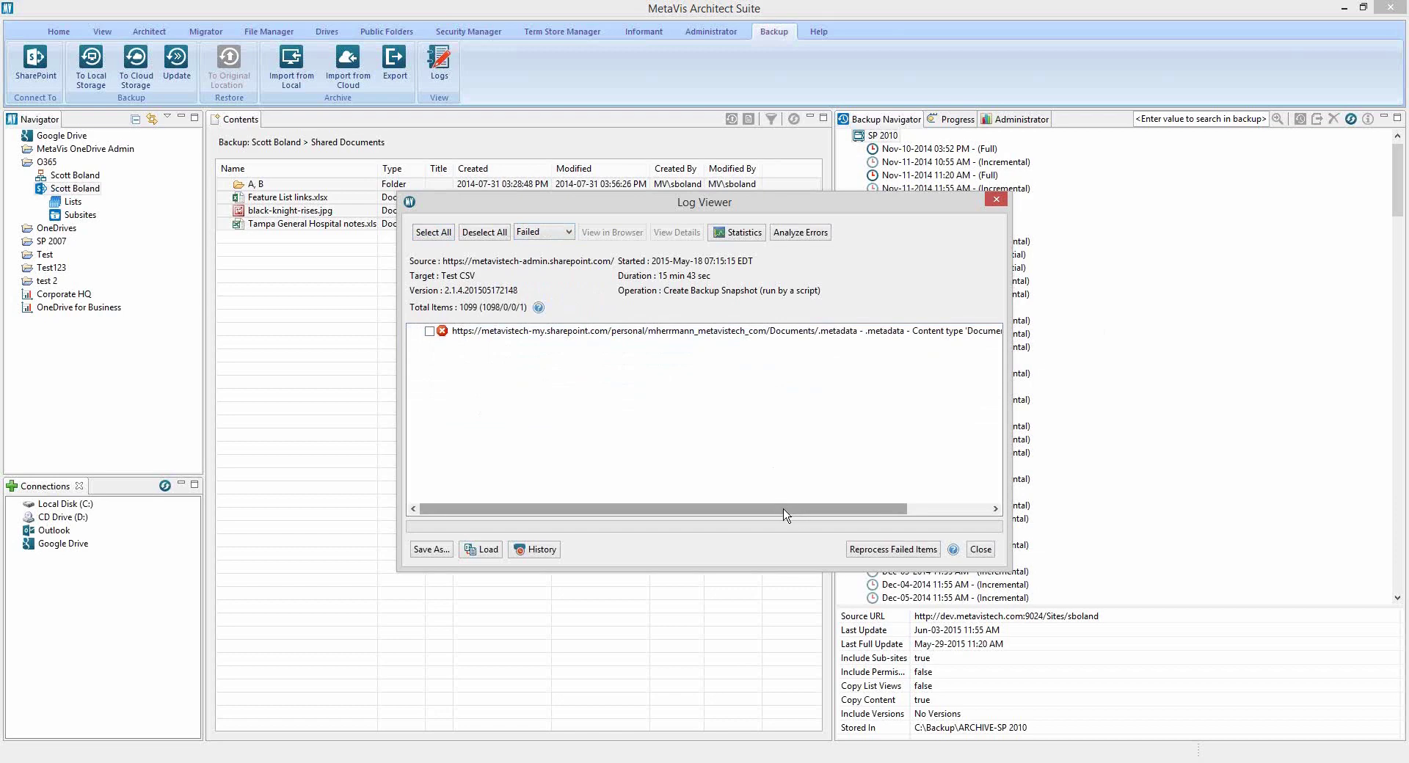
pyautogui.click(980, 550)
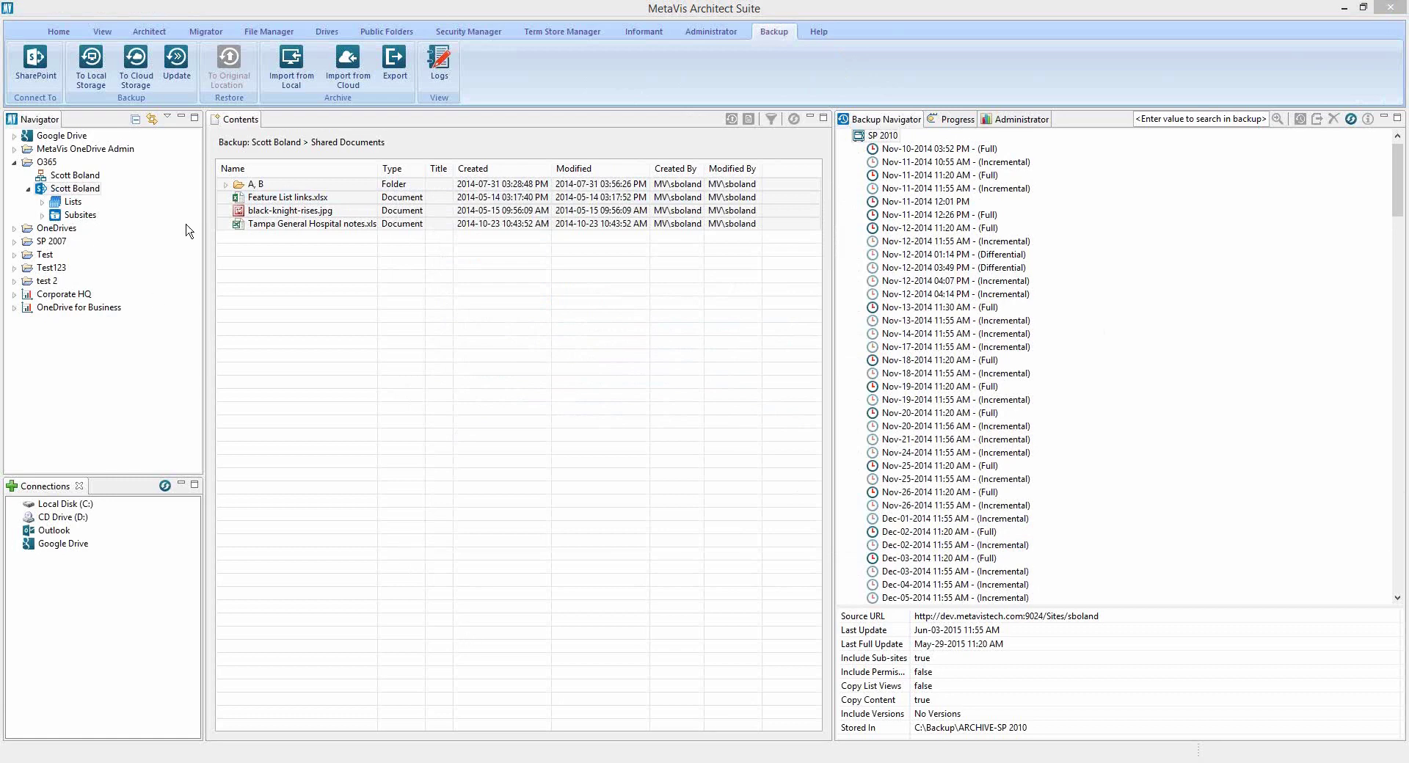
# Step: Look at the Password Manager settings in Profile Manager and close it without changes
pyautogui.click(817, 32)
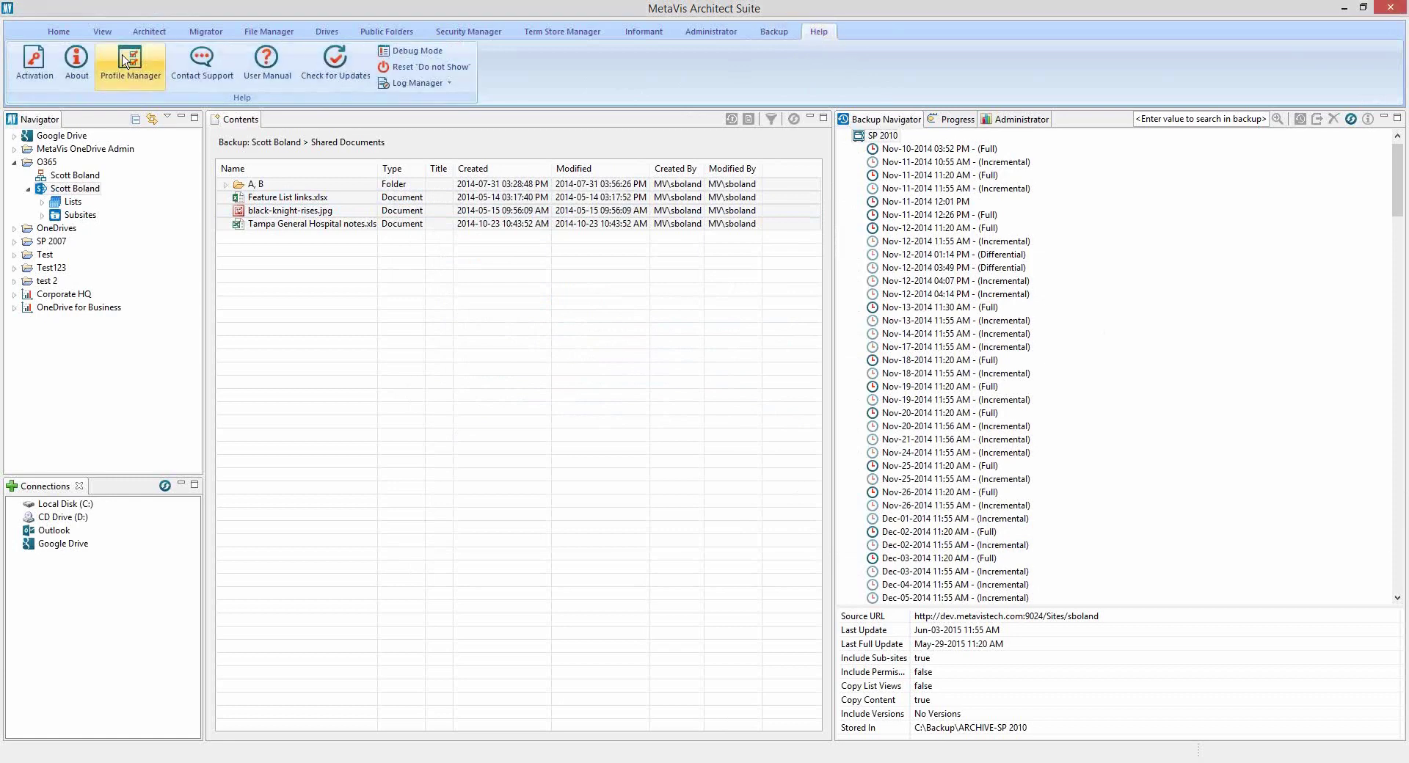
pyautogui.click(150, 68)
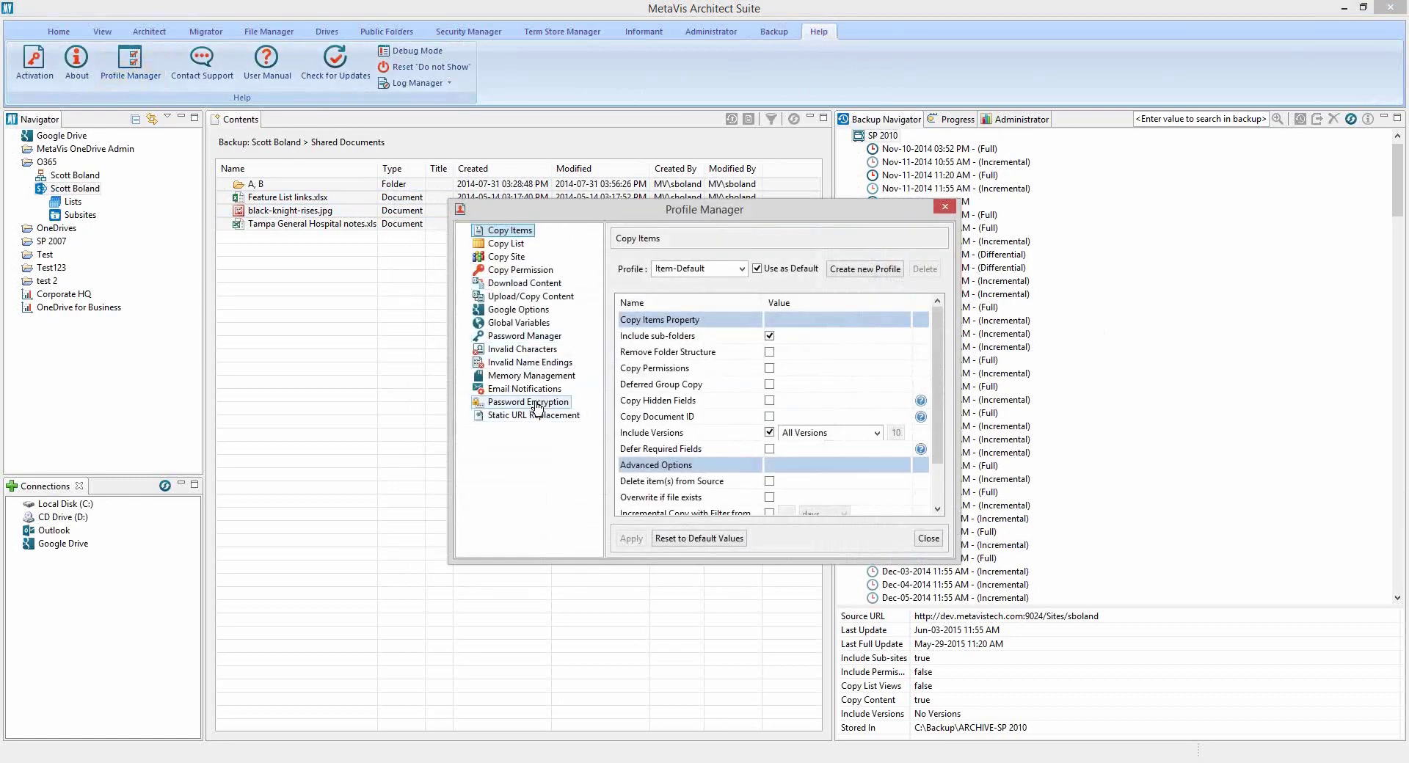
pyautogui.click(537, 339)
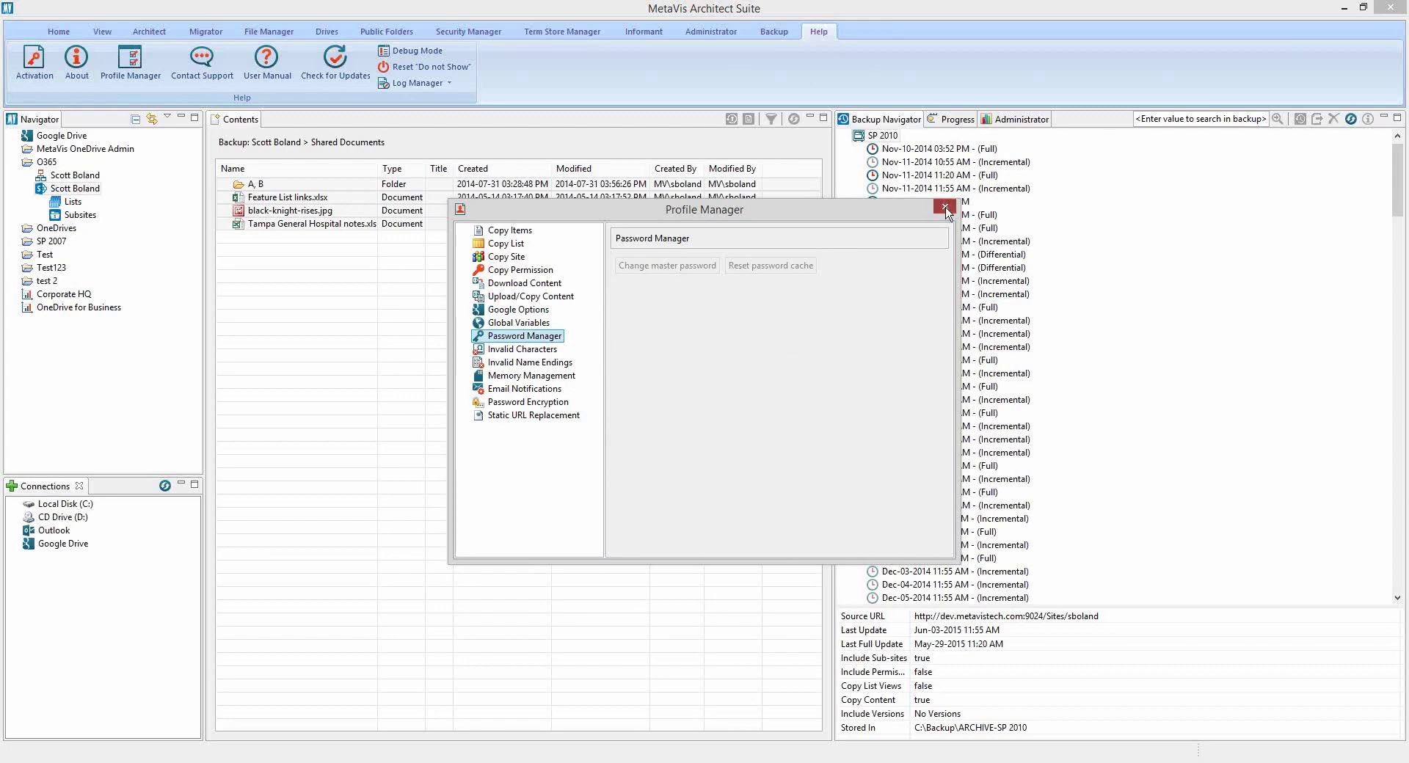
pyautogui.click(944, 207)
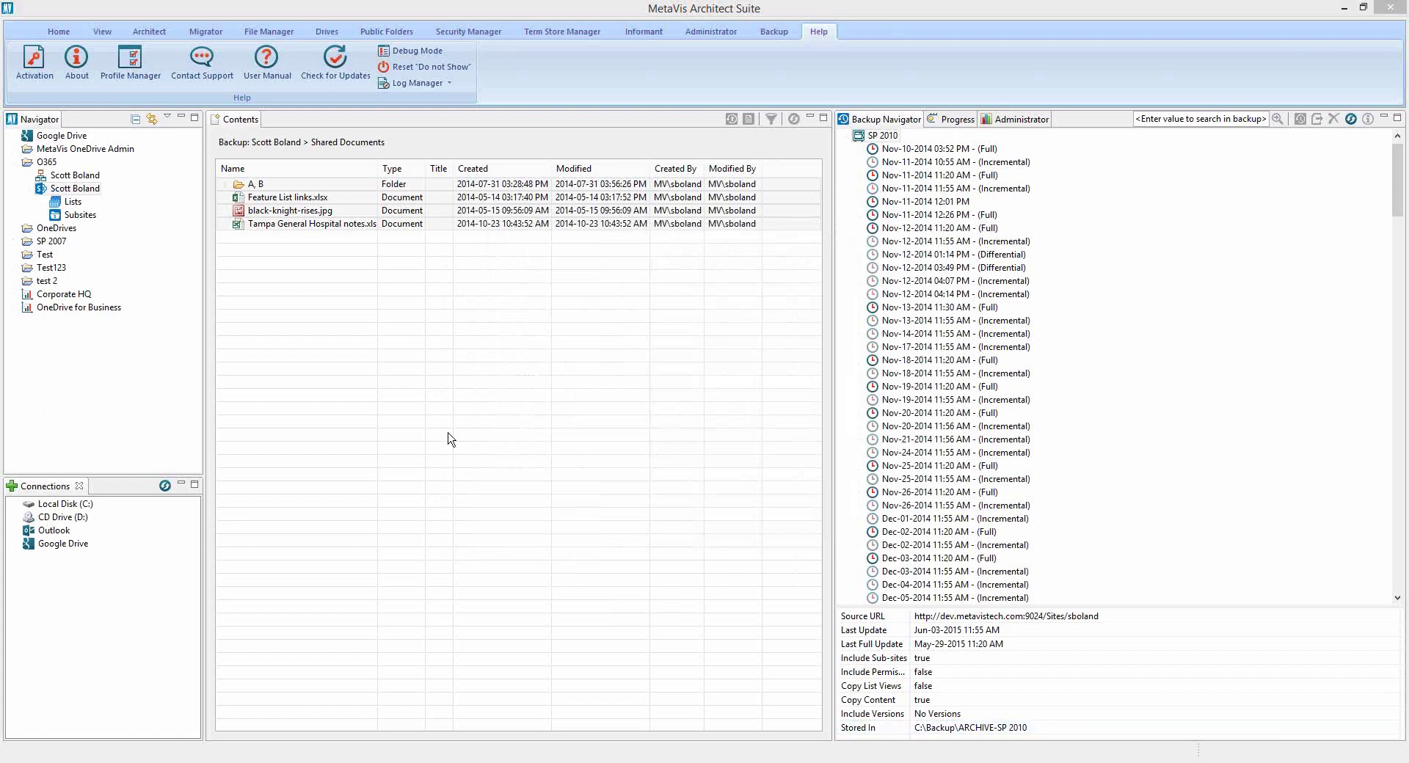
pyautogui.click(58, 189)
pyautogui.rightClick(64, 189)
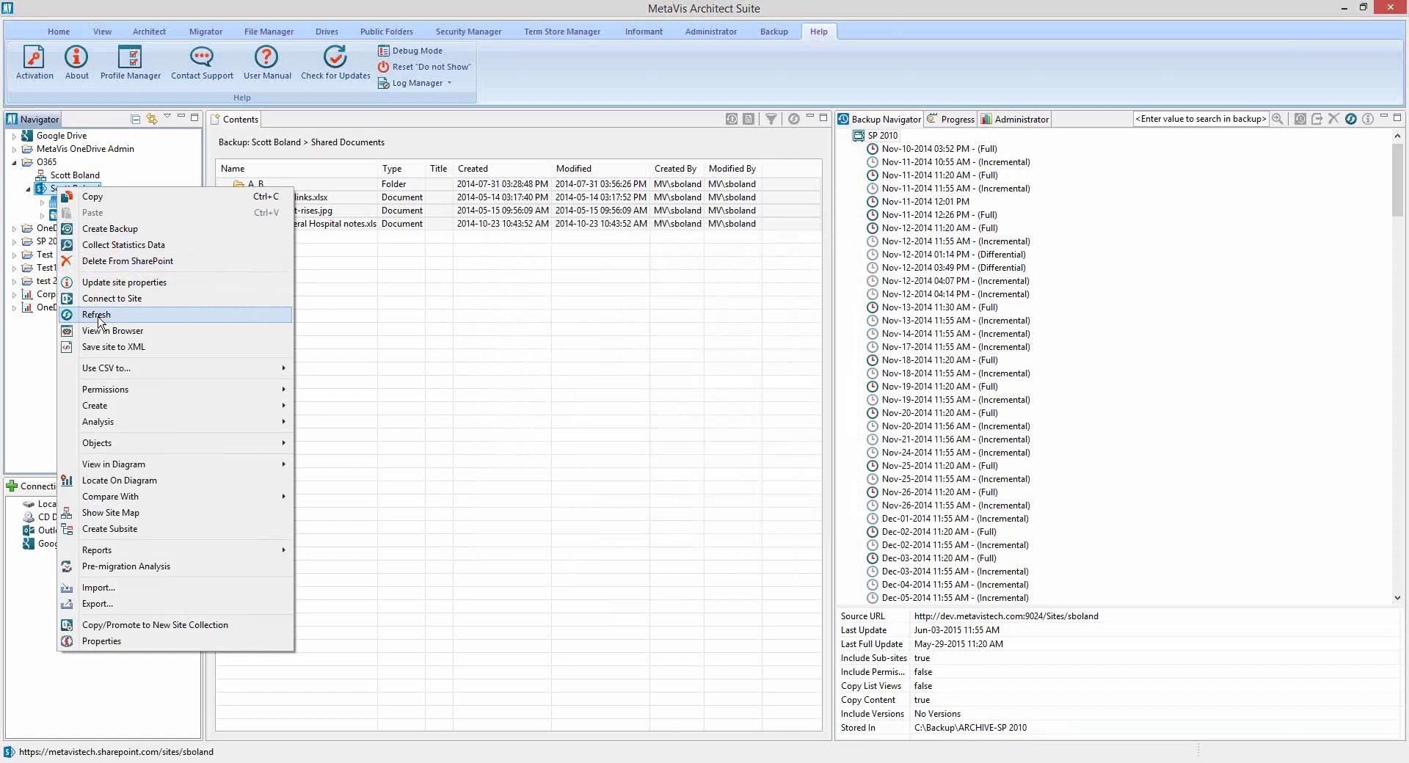
pyautogui.click(33, 376)
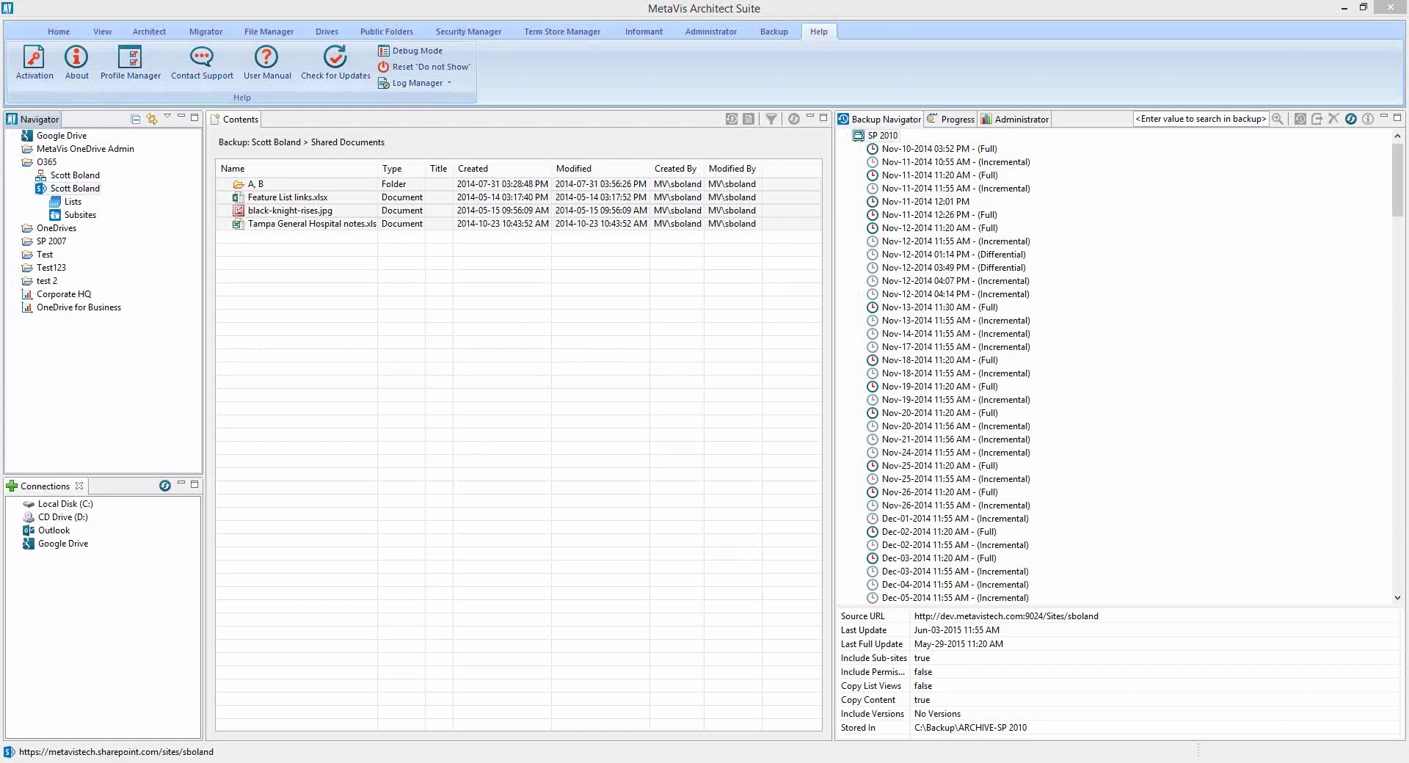
# Step: Switch to Task Scheduler and open the start-program action of the Test O365 Backup Metavis task for viewing
pyautogui.hotkey('alt', 'Tab')
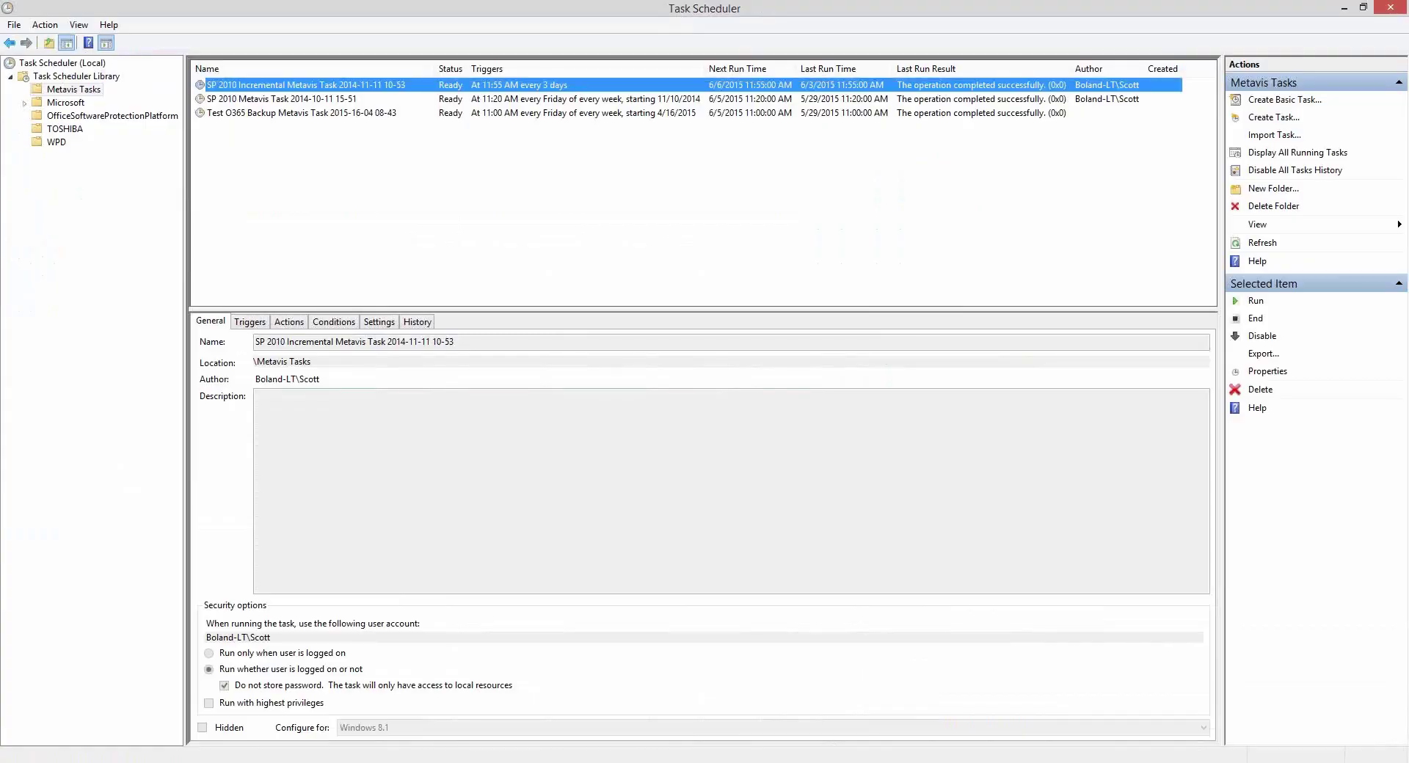
pyautogui.rightClick(263, 114)
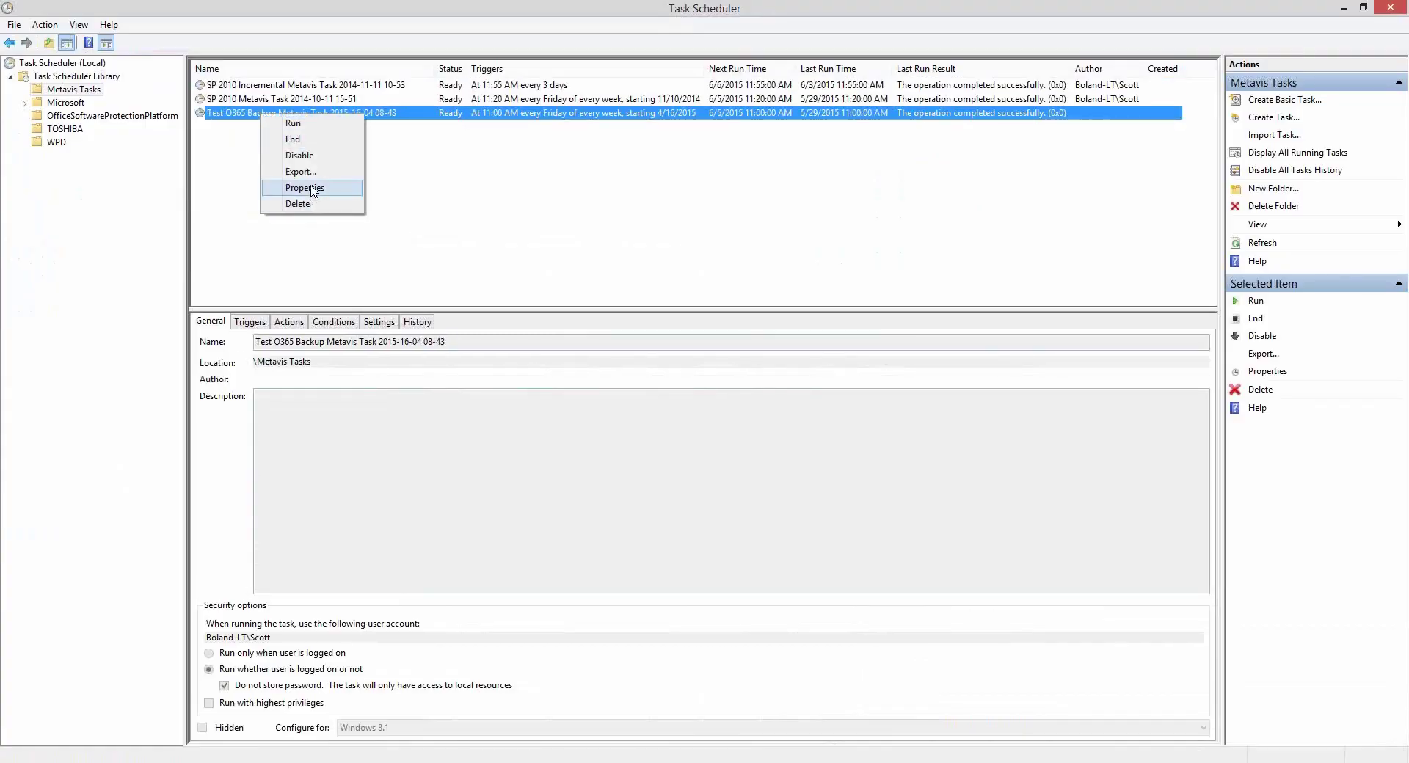
pyautogui.click(330, 235)
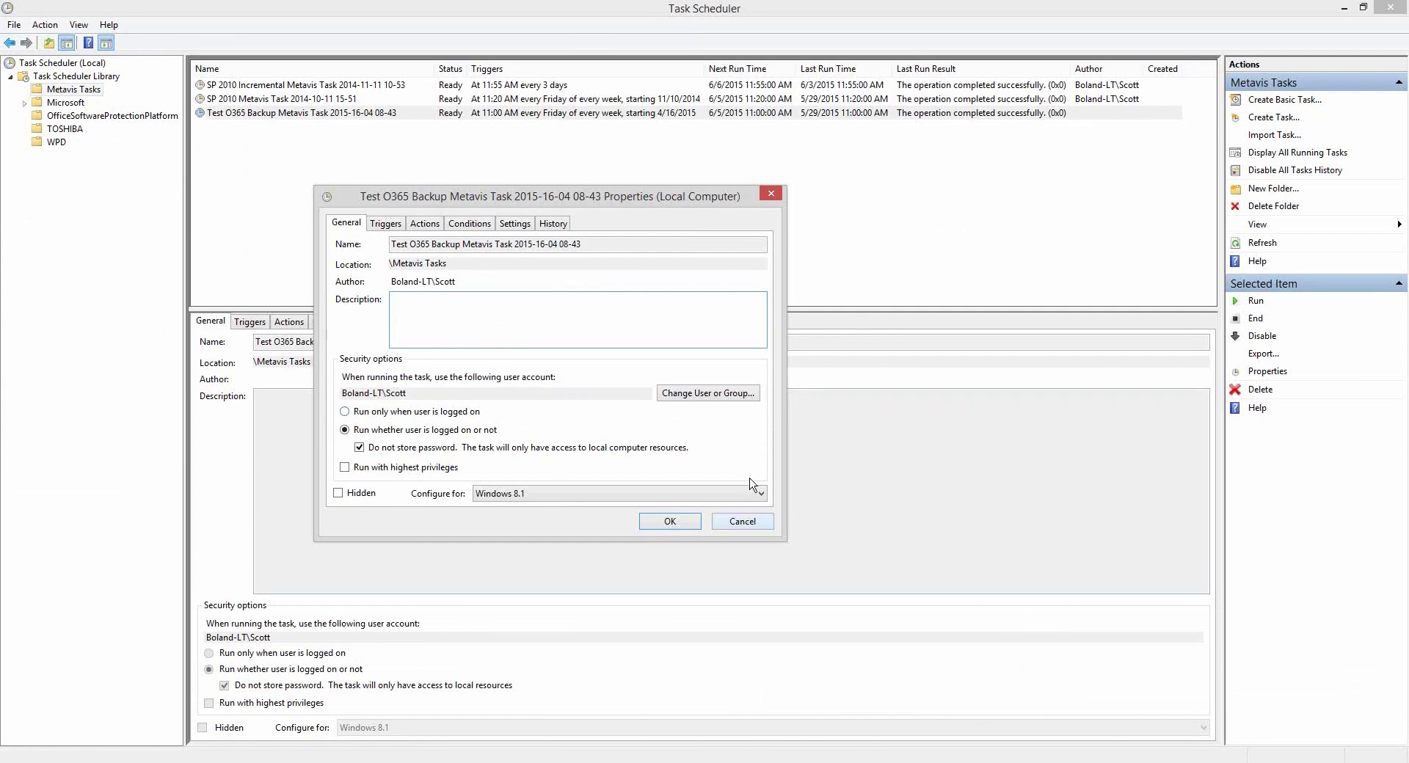
pyautogui.click(431, 231)
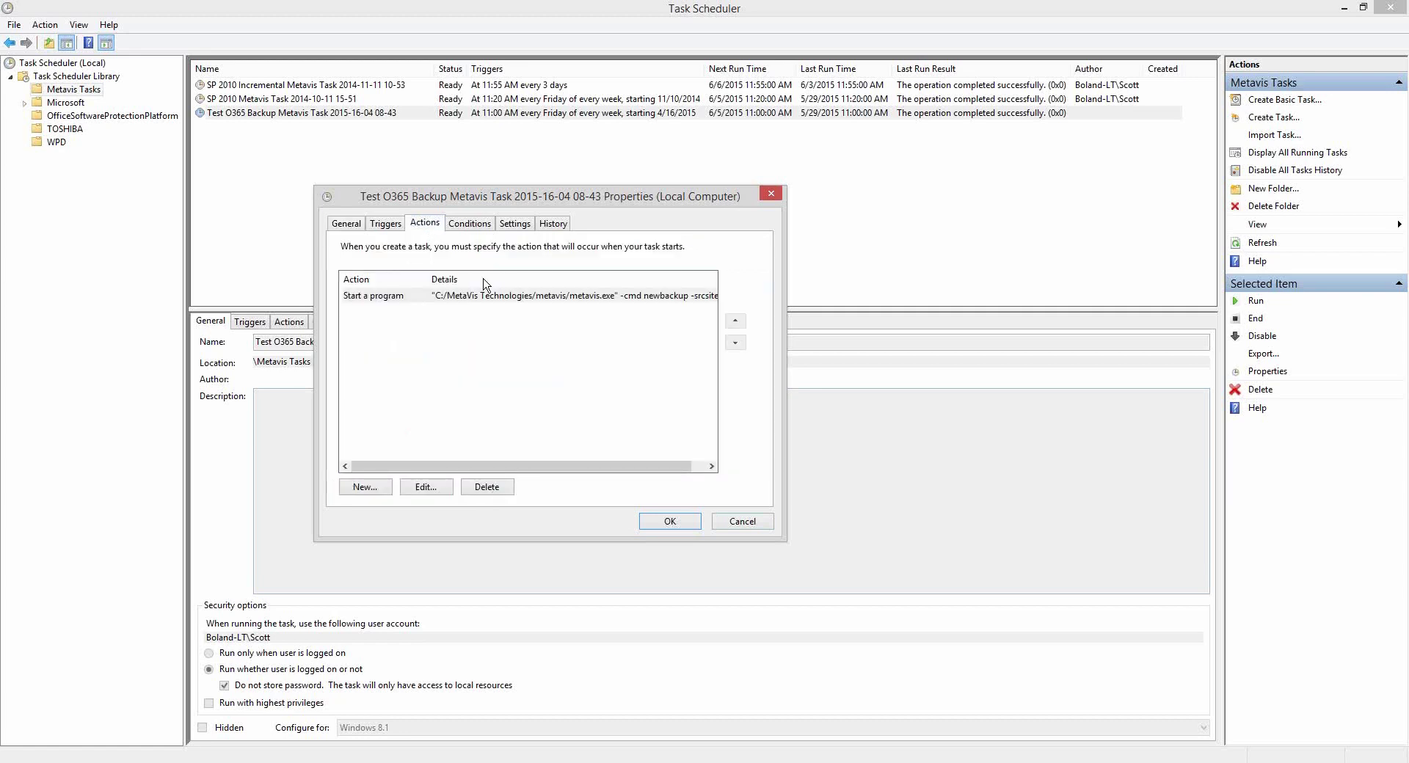
pyautogui.doubleClick(439, 298)
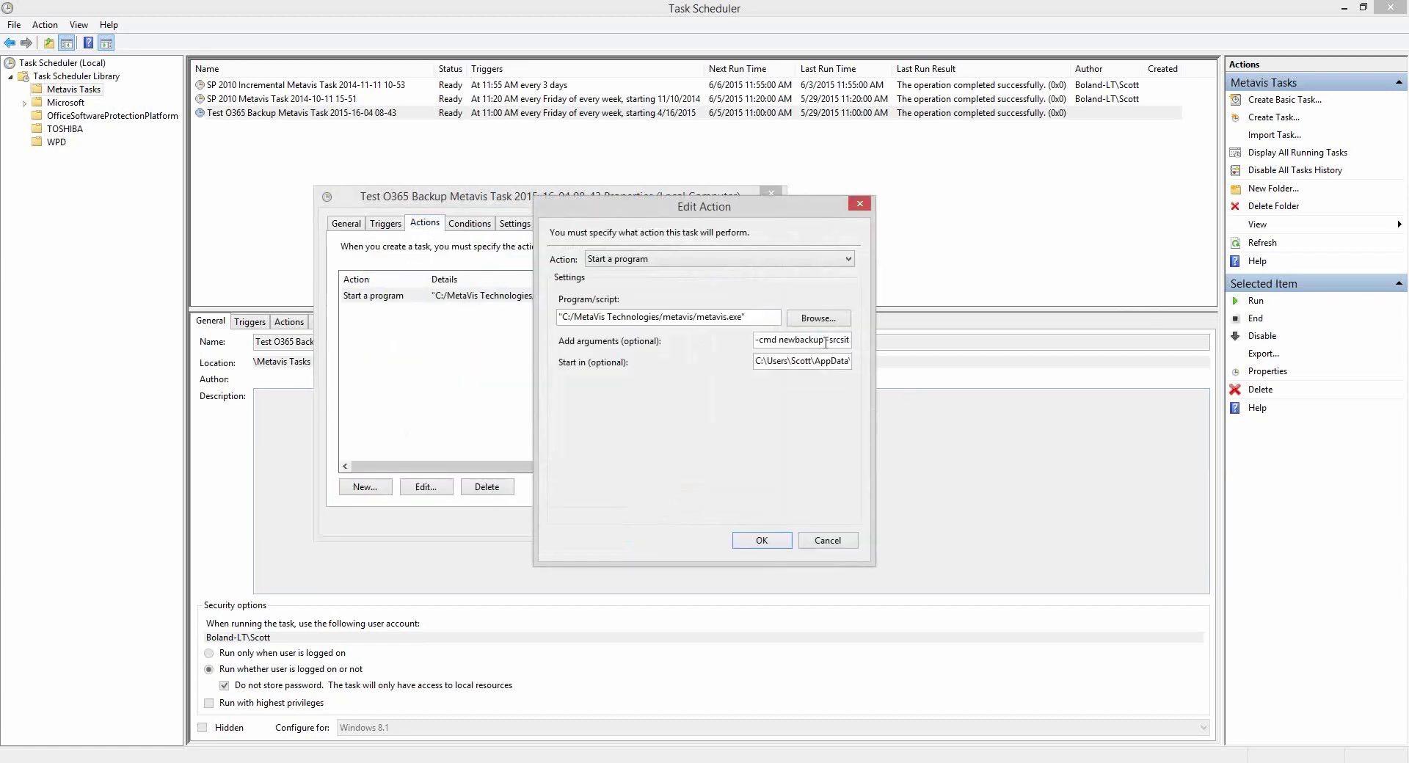
# Step: Examine the action's command arguments through to the end of the line
pyautogui.moveTo(823, 341); pyautogui.dragTo(851, 342)
pyautogui.press('Right')
pyautogui.press('Right')
pyautogui.press('Right')
pyautogui.press('Right')
pyautogui.press('Right')
pyautogui.press('Right')
pyautogui.press('Right')
pyautogui.press('Right')
pyautogui.press('Right')
pyautogui.press('Right')
pyautogui.press('Right')
pyautogui.press('Right')
pyautogui.press('Right')
pyautogui.press('Right')
pyautogui.press('Right')
pyautogui.press('Right')
pyautogui.press('Right')
pyautogui.press('Right')
pyautogui.press('Right')
pyautogui.press('Right')
pyautogui.press('Right')
pyautogui.press('Right')
pyautogui.press('Right')
pyautogui.press('Right')
pyautogui.press('Right')
pyautogui.press('Right')
pyautogui.press('Right')
pyautogui.press('Right')
pyautogui.press('Right')
pyautogui.press('Right')
pyautogui.press('Right')
pyautogui.press('Right')
pyautogui.press('Right')
pyautogui.press('Right')
pyautogui.press('Right')
pyautogui.press('Right')
pyautogui.press('Right')
pyautogui.press('Right')
pyautogui.press('Right')
pyautogui.press('Right')
pyautogui.press('Right')
pyautogui.press('Right')
pyautogui.press('Right')
pyautogui.press('Right')
pyautogui.press('Right')
pyautogui.press('Right')
pyautogui.press('Right')
pyautogui.press('Right')
pyautogui.press('Right')
pyautogui.press('Right')
pyautogui.press('Right')
pyautogui.press('Right')
pyautogui.press('Right')
pyautogui.press('Right')
pyautogui.press('Right')
pyautogui.press('Right')
pyautogui.press('Right')
pyautogui.press('Right')
pyautogui.press('Right')
pyautogui.press('Right')
pyautogui.press('Right')
pyautogui.press('Right')
pyautogui.press('Right')
pyautogui.press('Right')
pyautogui.press('Right')
pyautogui.press('Right')
pyautogui.press('Right')
pyautogui.press('Right')
pyautogui.press('Right')
pyautogui.press('Right')
pyautogui.press('Right')
pyautogui.press('Right')
pyautogui.press('Right')
pyautogui.press('Right')
pyautogui.press('Right')
pyautogui.press('Right')
pyautogui.press('Right')
pyautogui.press('Right')
pyautogui.press('Right')
pyautogui.press('Right')
pyautogui.press('Right')
pyautogui.press('Right')
pyautogui.press('Right')
pyautogui.press('Right')
# Step: Close the action and task properties without changes and return to MetaVis Architect Suite
pyautogui.click(844, 542)
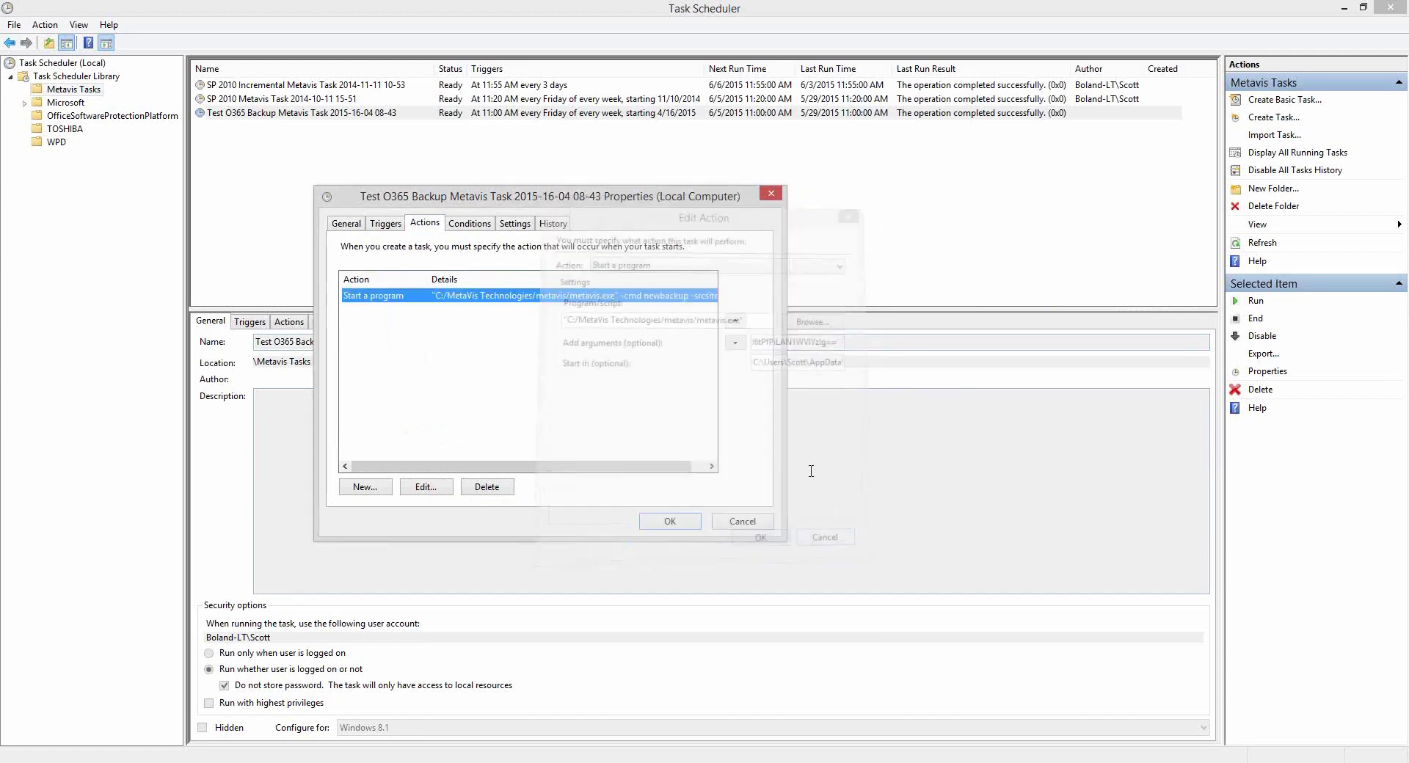
pyautogui.click(752, 523)
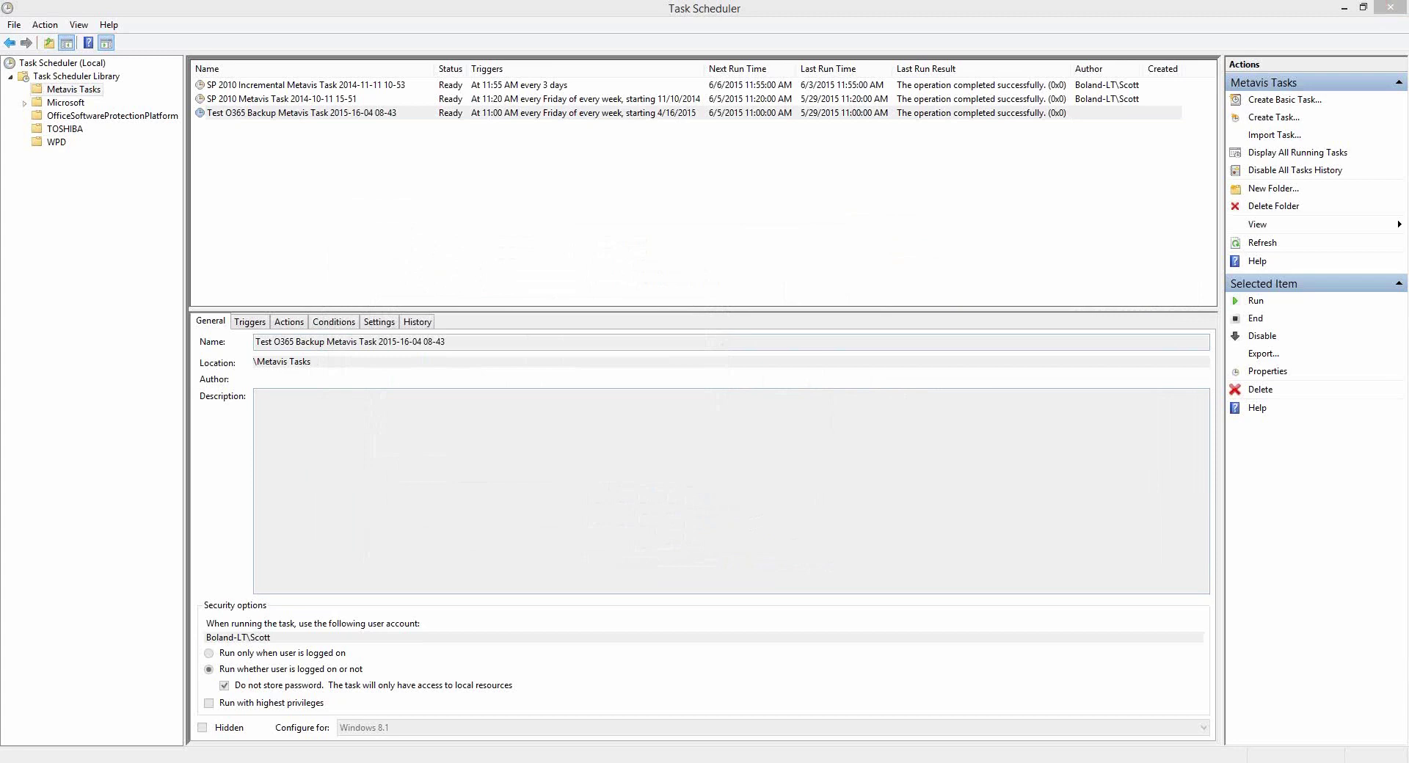
pyautogui.click(1344, 7)
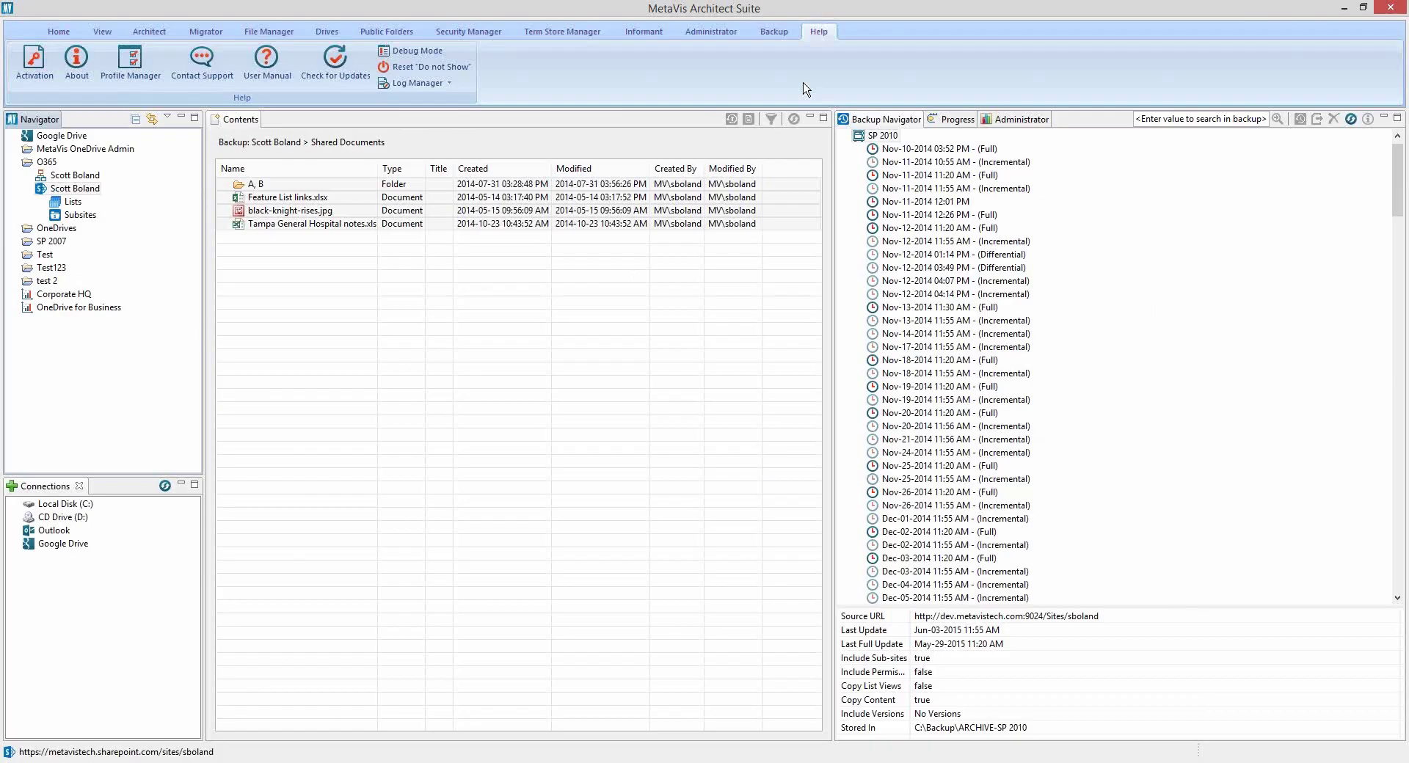